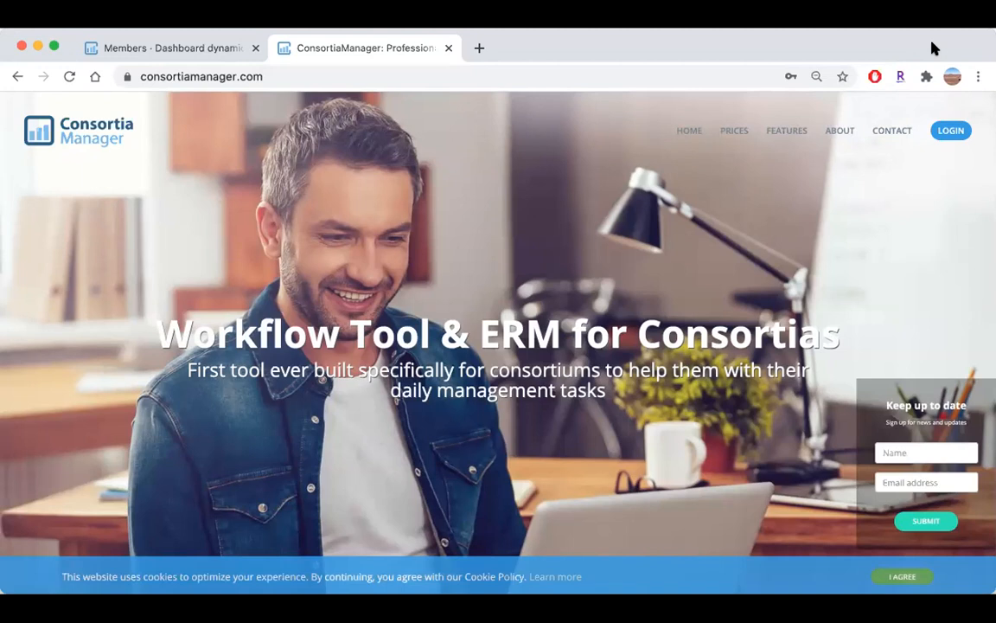
- Open the ConsortiaManager login form and switch to the member dashboard of Change State University
left_click(951, 132)
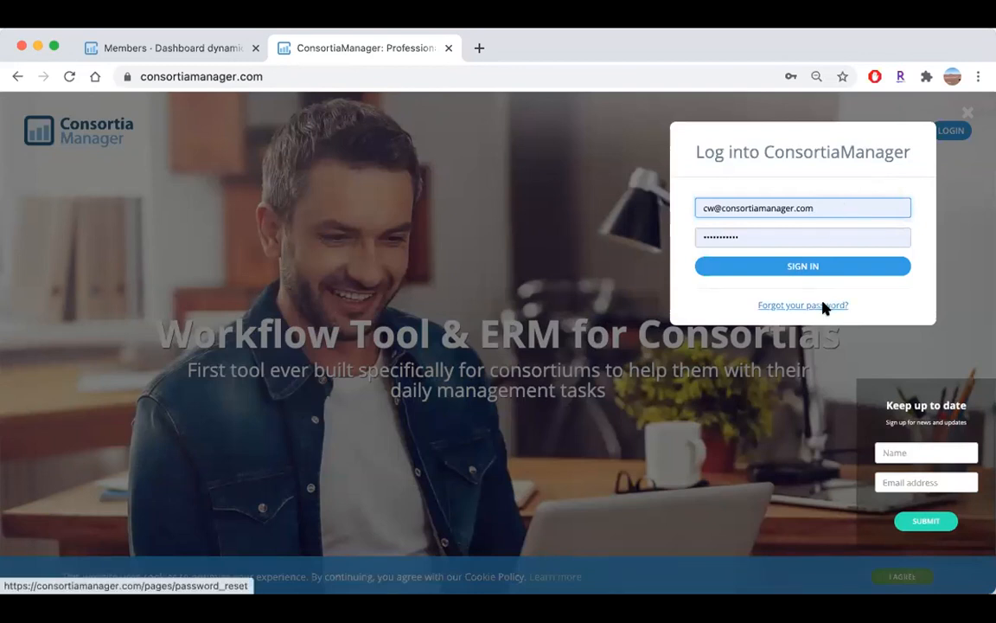
left_click(99, 50)
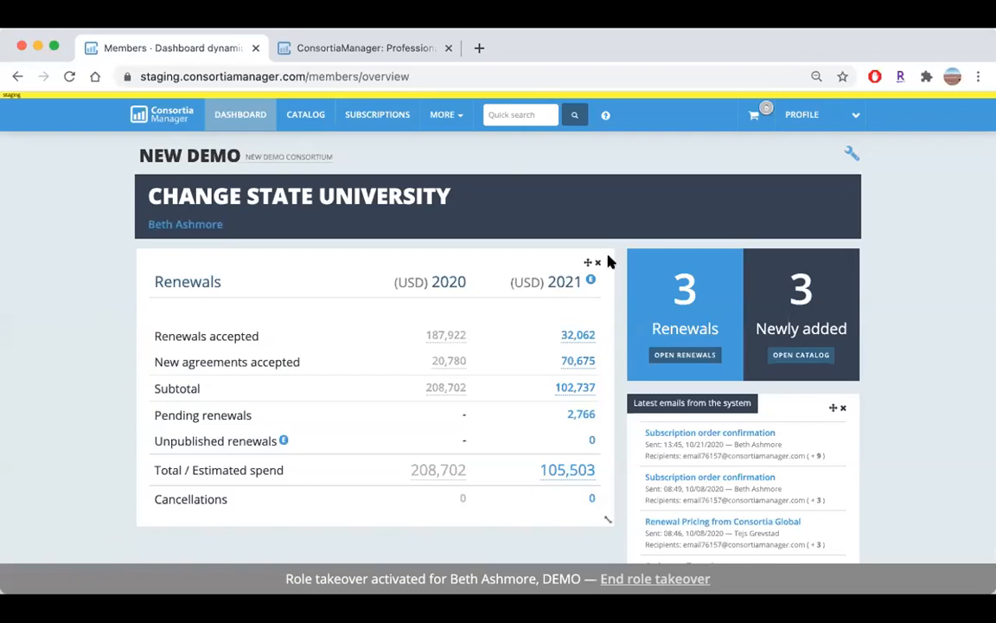
- Review the dashboard's renewals figures, latest emails, agreement overview, subscription totals, spend charts and recent actions
left_click_drag(590, 265, 528, 294)
scroll(943, 428, "down", 2)
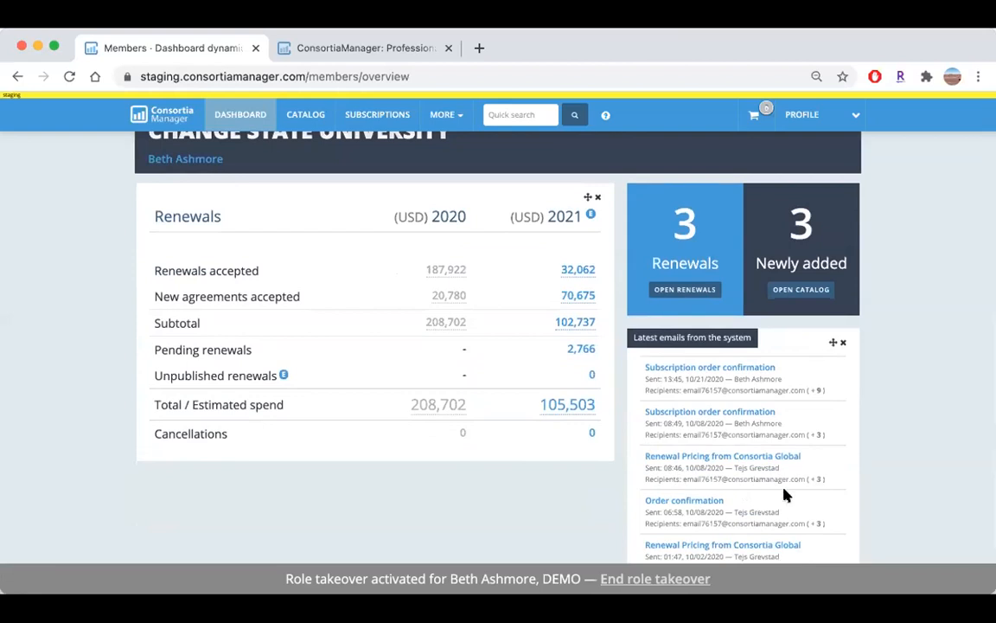
scroll(881, 467, "down", 1)
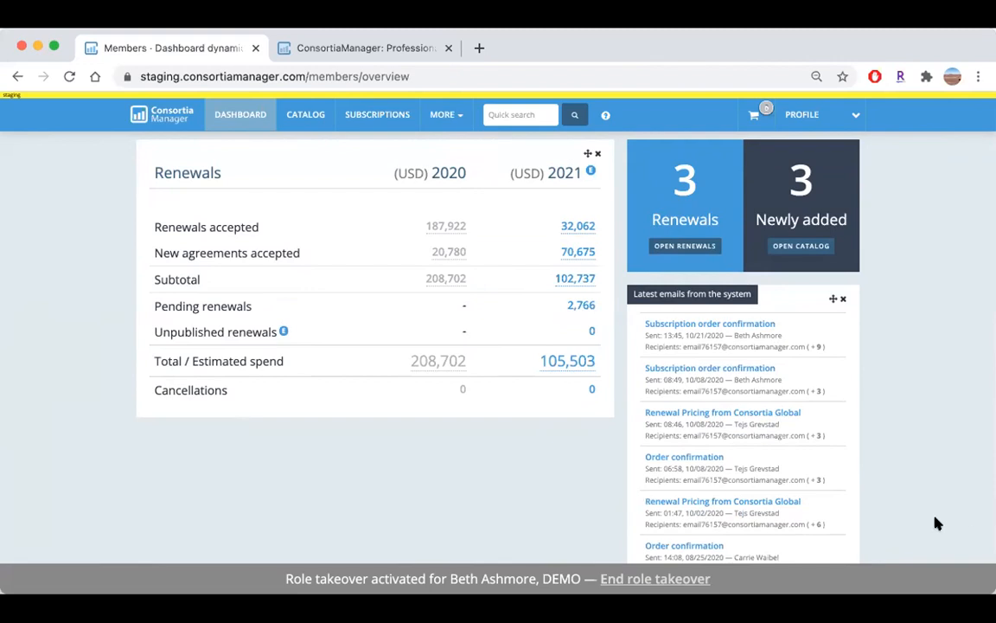
scroll(935, 519, "down", 2)
scroll(935, 512, "down", 8)
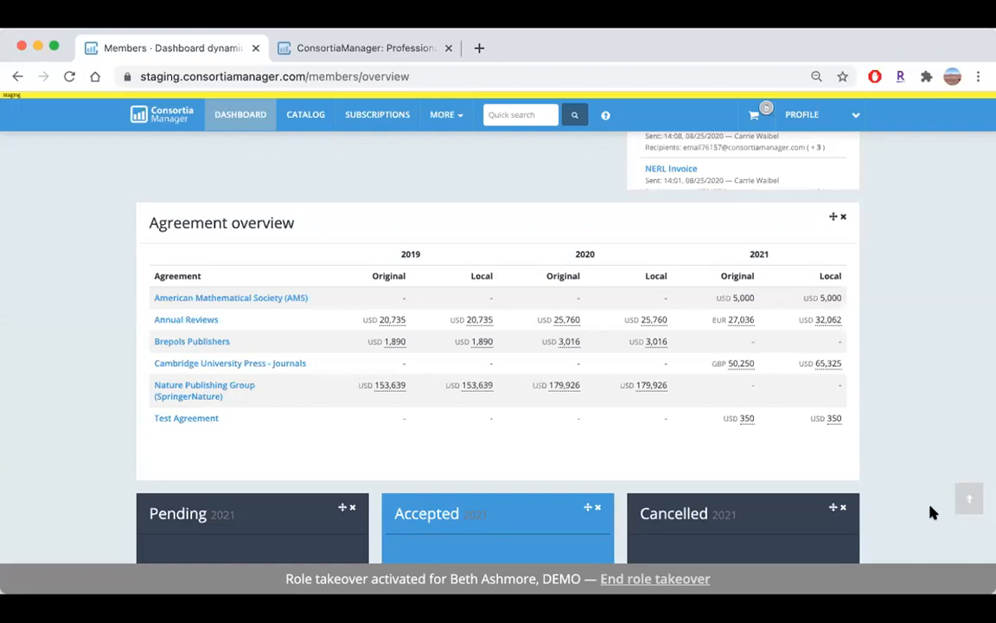
scroll(930, 510, "down", 5)
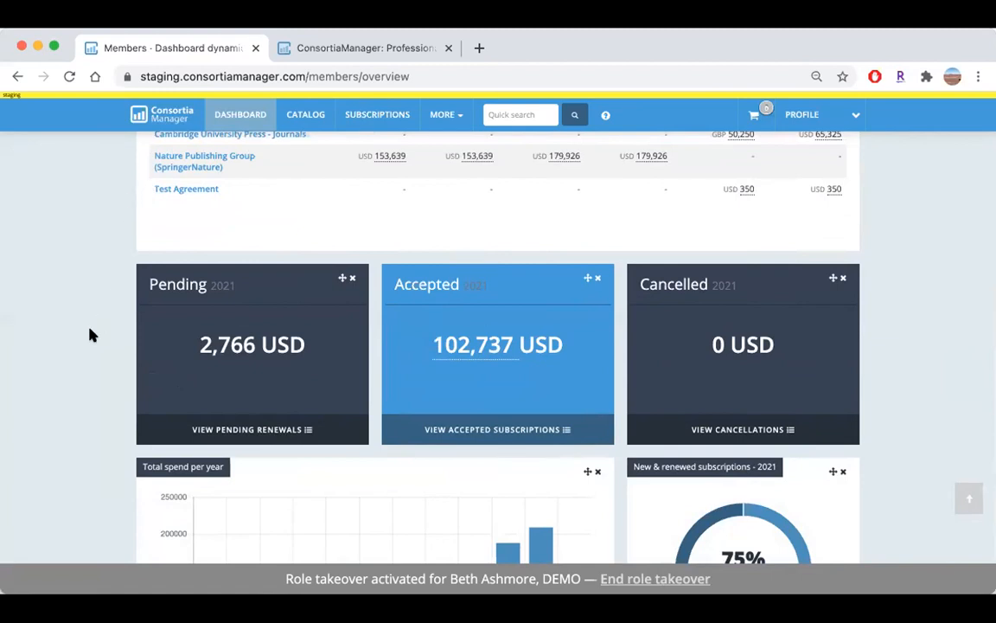
scroll(93, 334, "down", 5)
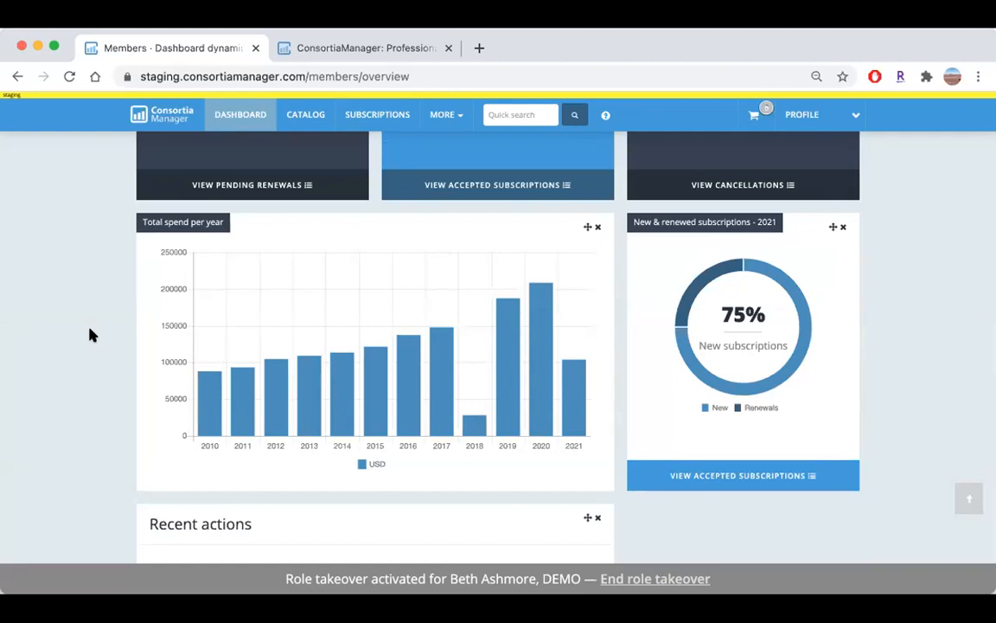
scroll(93, 335, "down", 5)
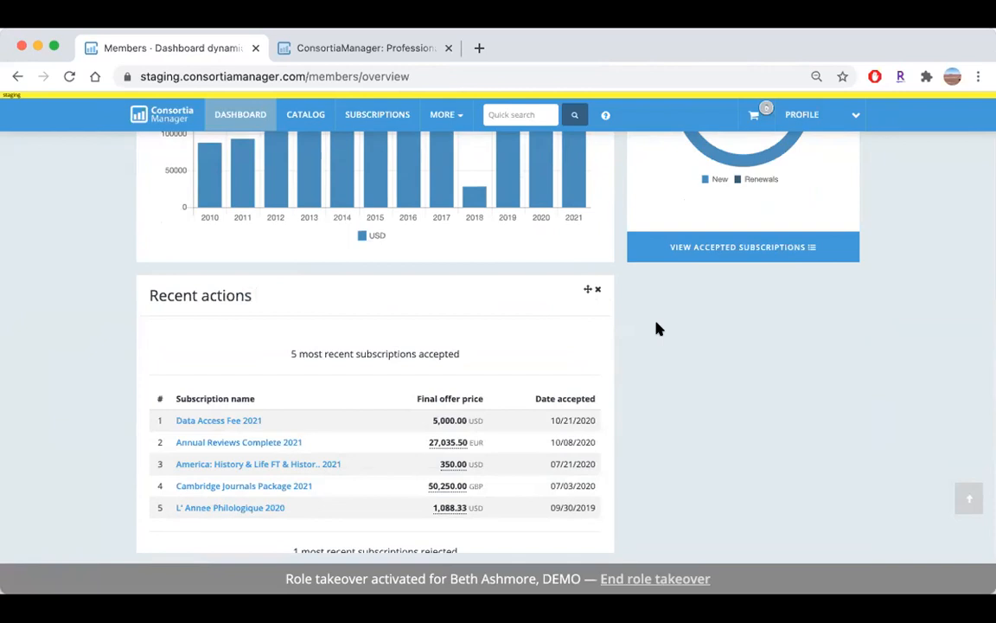
left_click(969, 499)
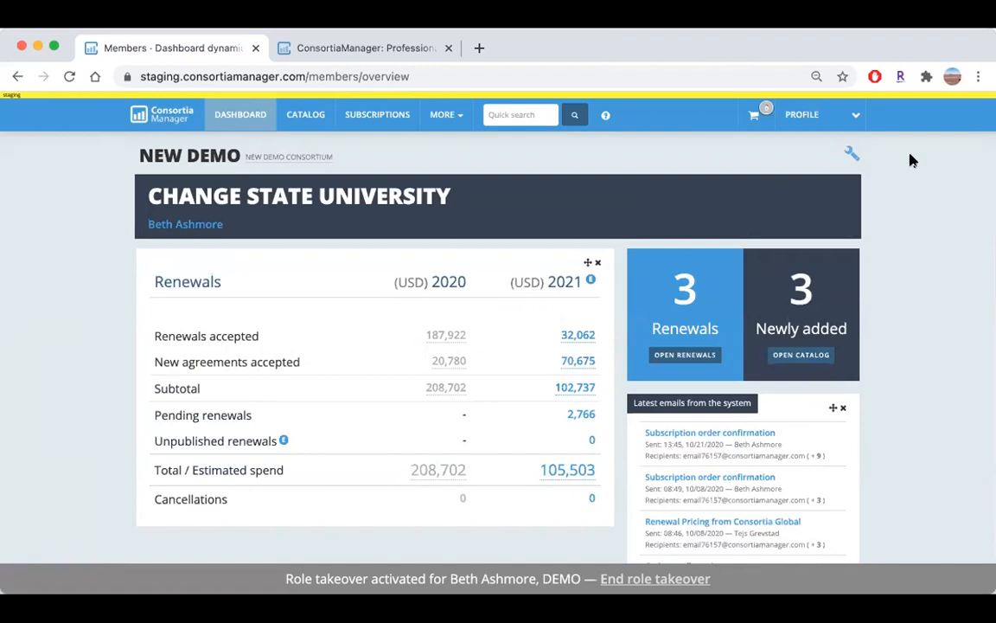
- View the dashboard's layout customization settings and return to the overview
left_click(846, 154)
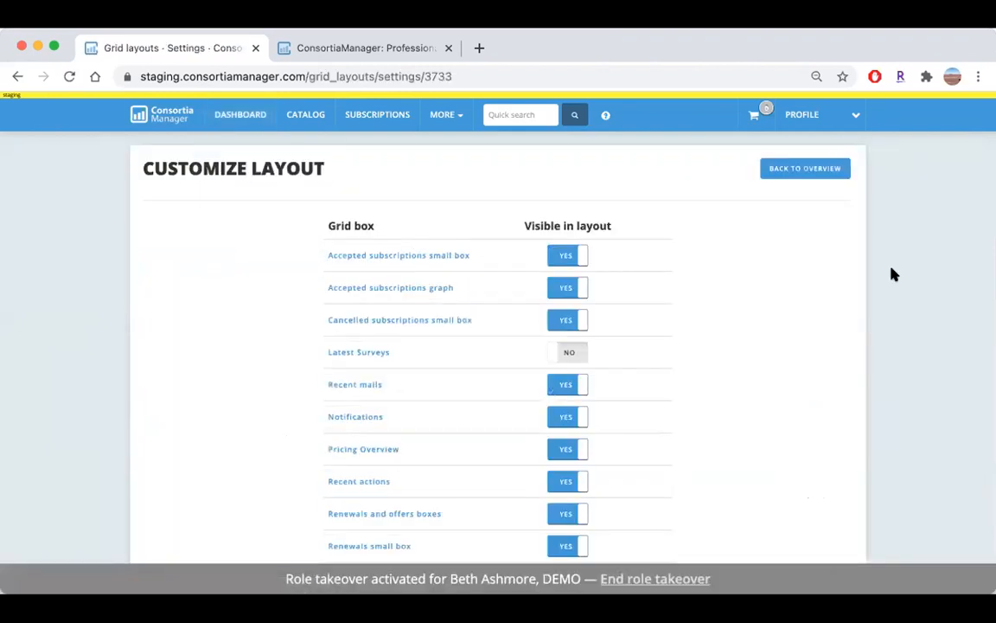
left_click(814, 168)
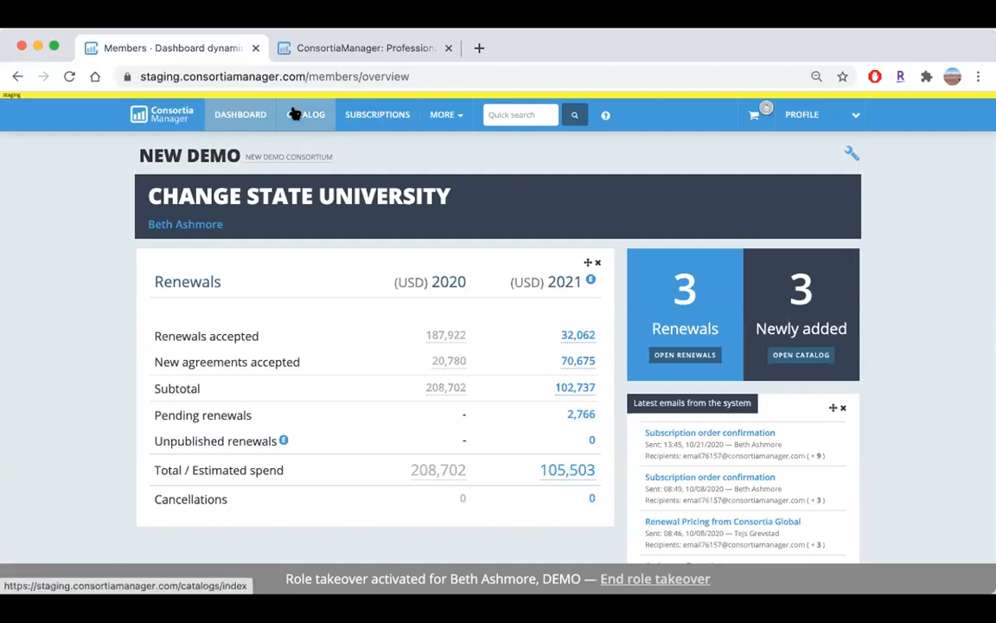
- Open the renewals overview and read the product and price information for Brepols Publishers 2021
left_click(672, 360)
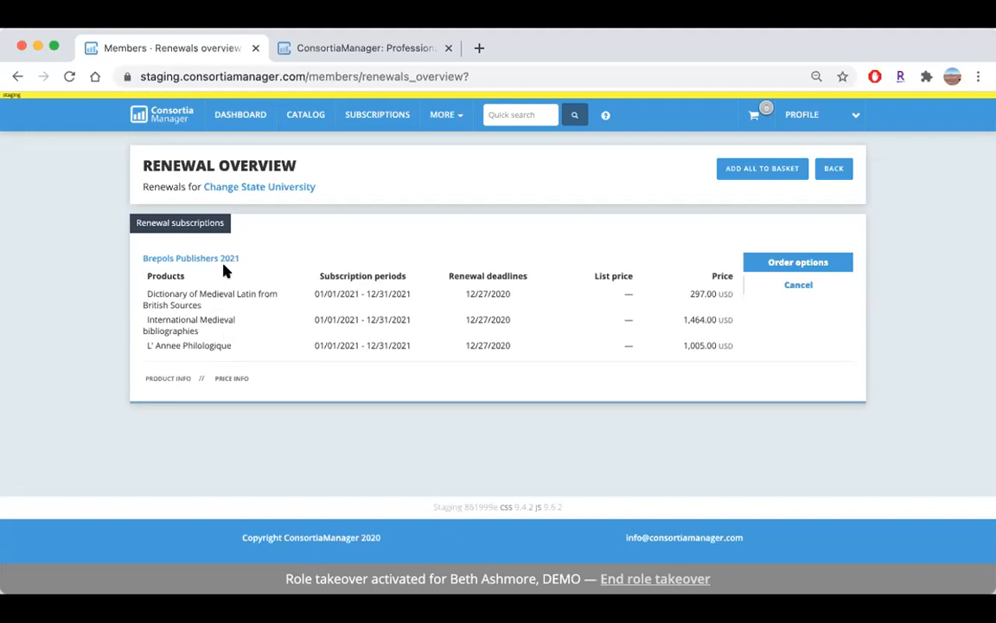
left_click(166, 378)
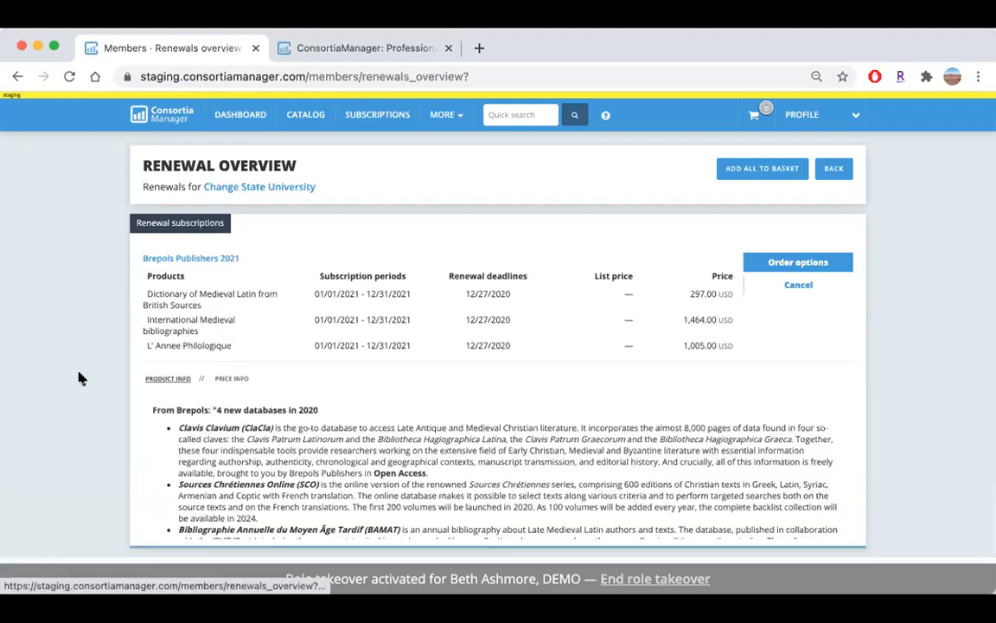
scroll(78, 378, "down", 2)
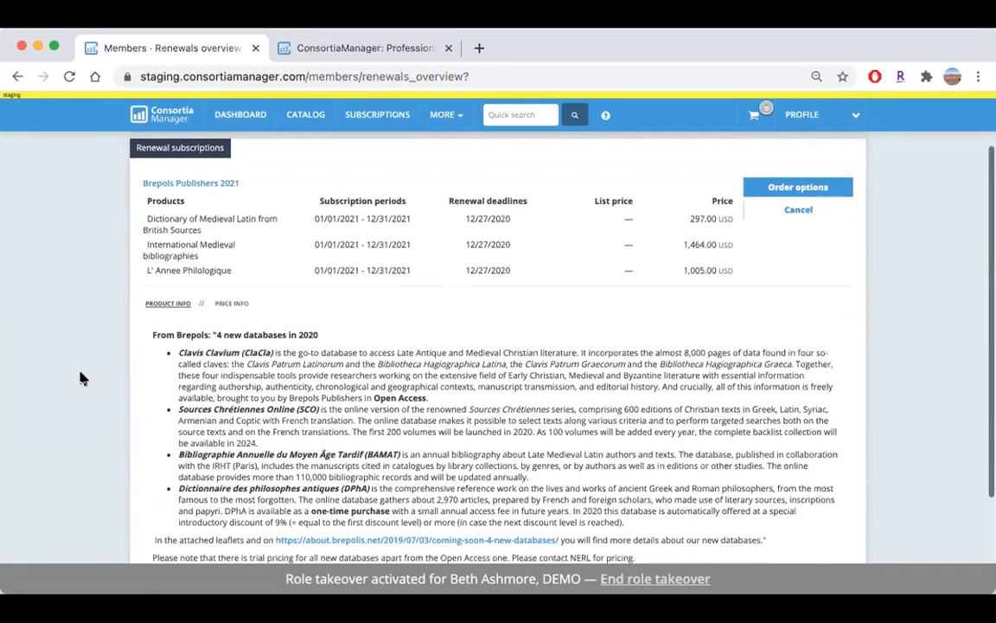
left_click(232, 304)
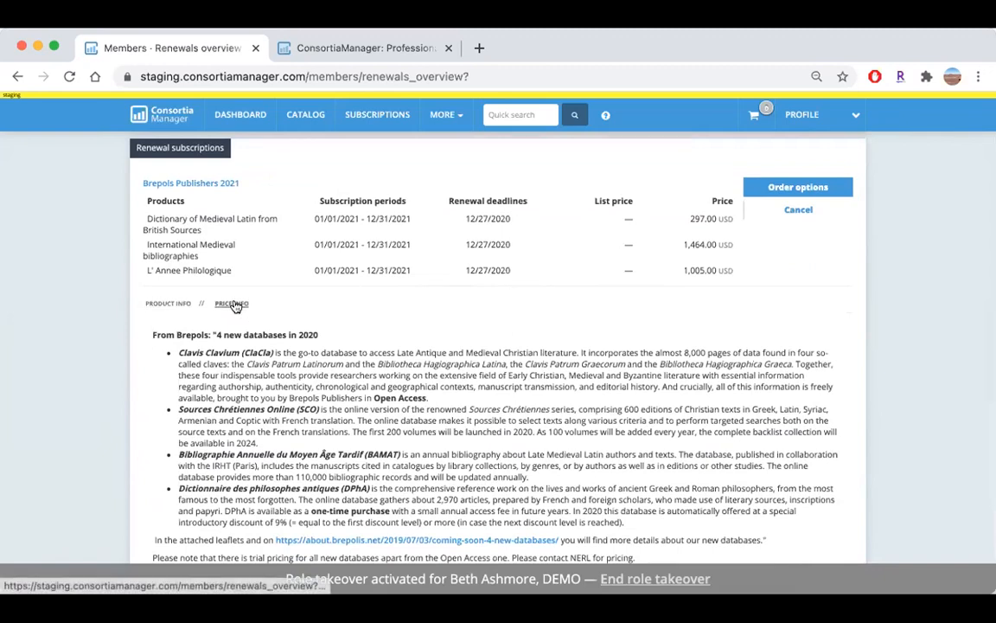
scroll(84, 349, "down", 4)
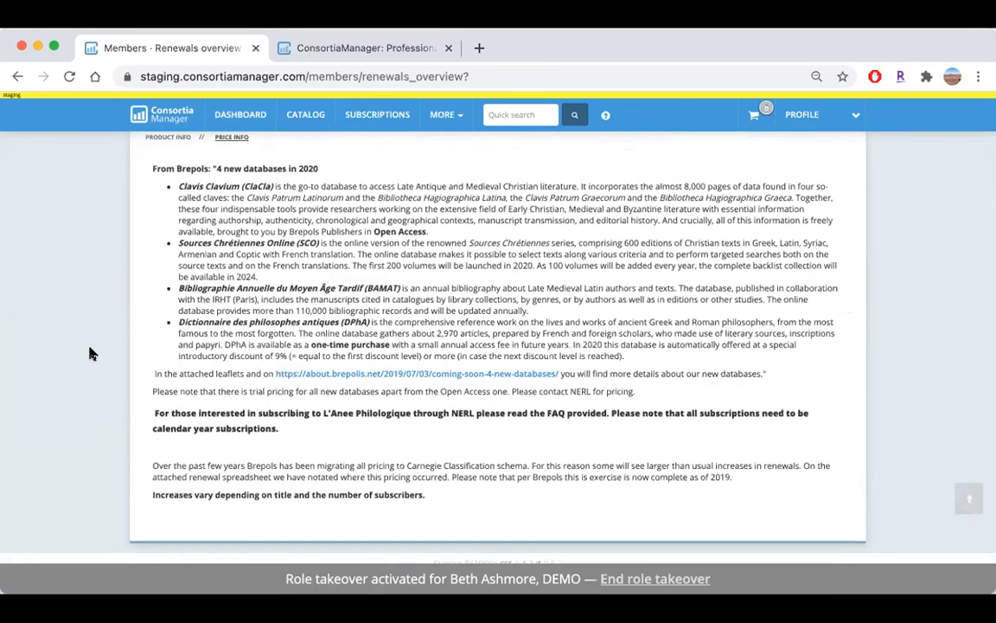
scroll(173, 398, "up", 1)
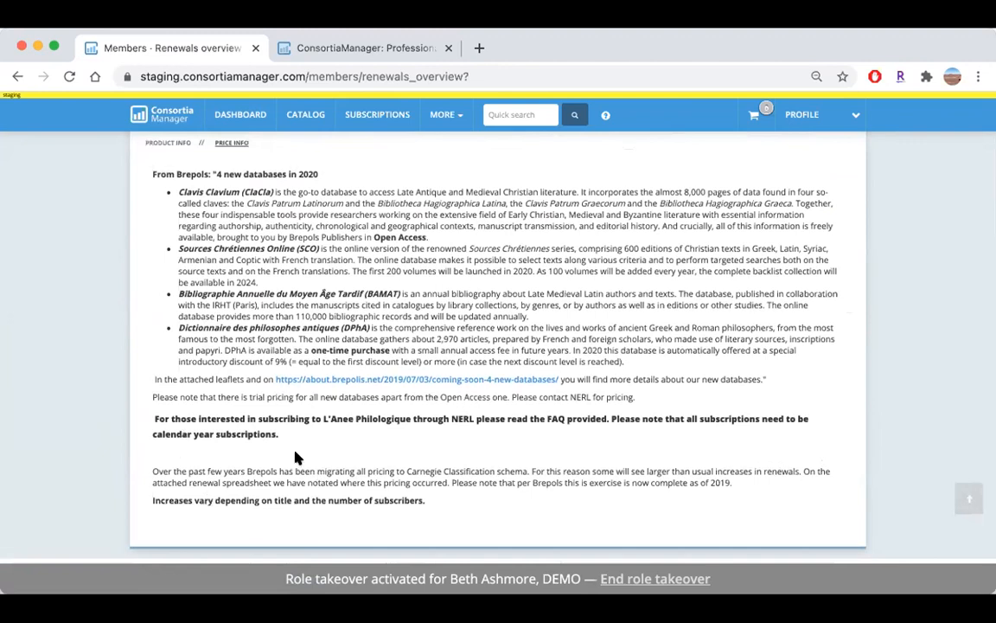
scroll(294, 453, "up", 5)
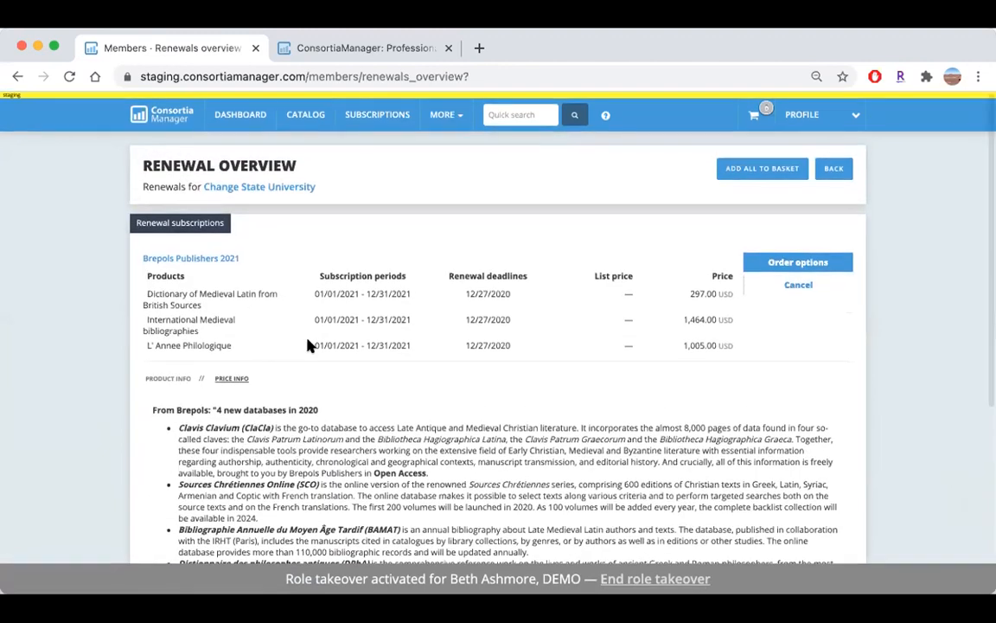
- Review the order options for Brepols Publishers 2021, including the notes on the first product, and close them without ordering
left_click(794, 264)
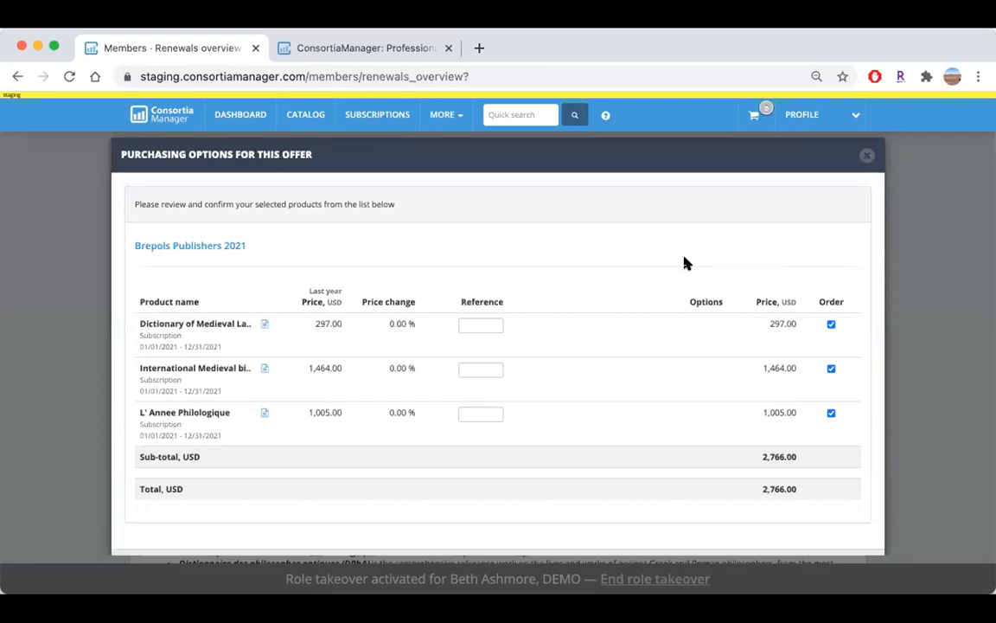
left_click(265, 324)
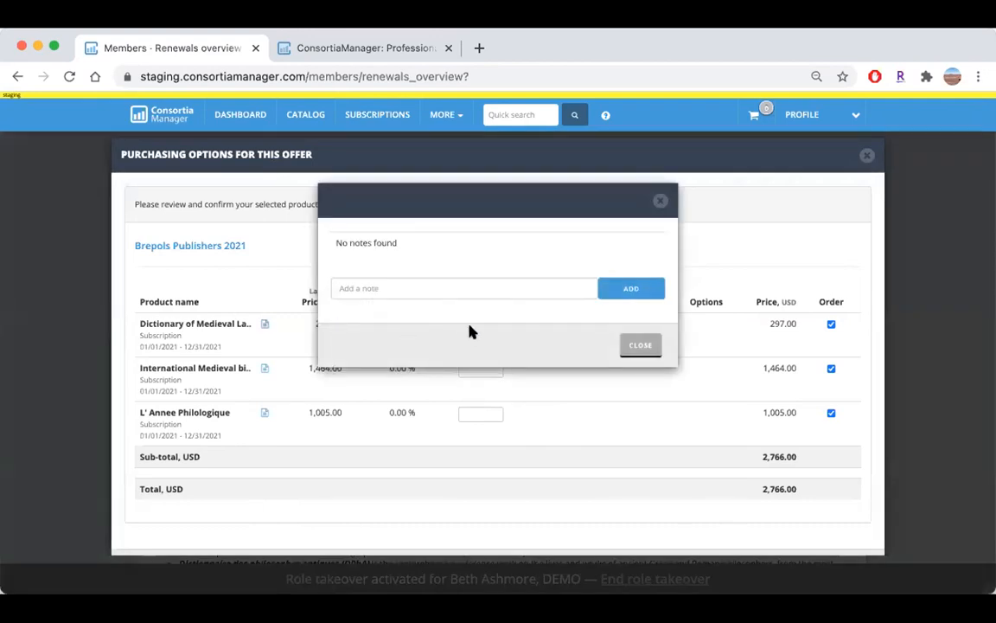
left_click(660, 202)
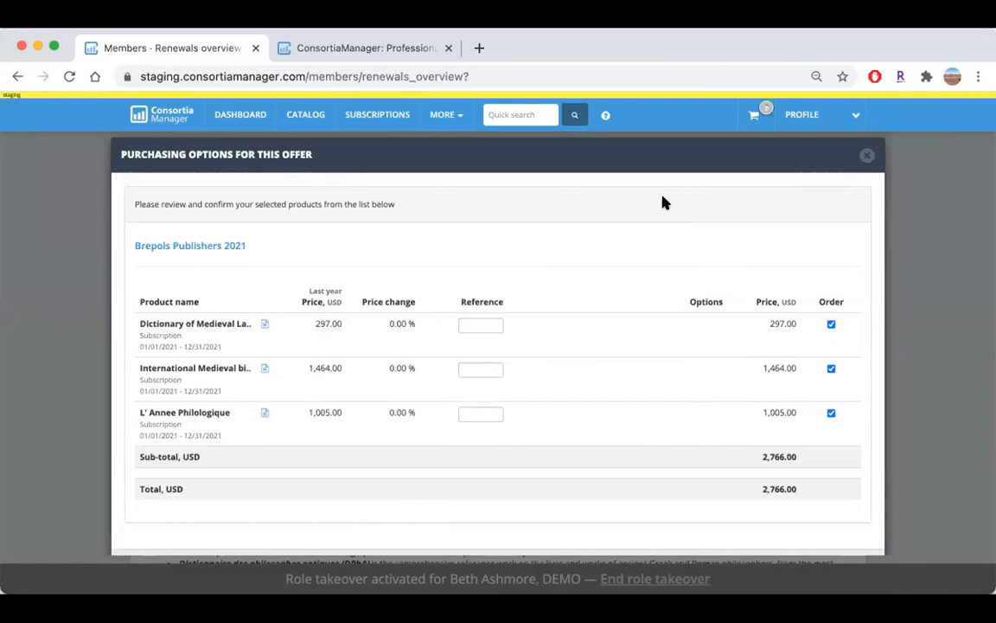
left_click(867, 157)
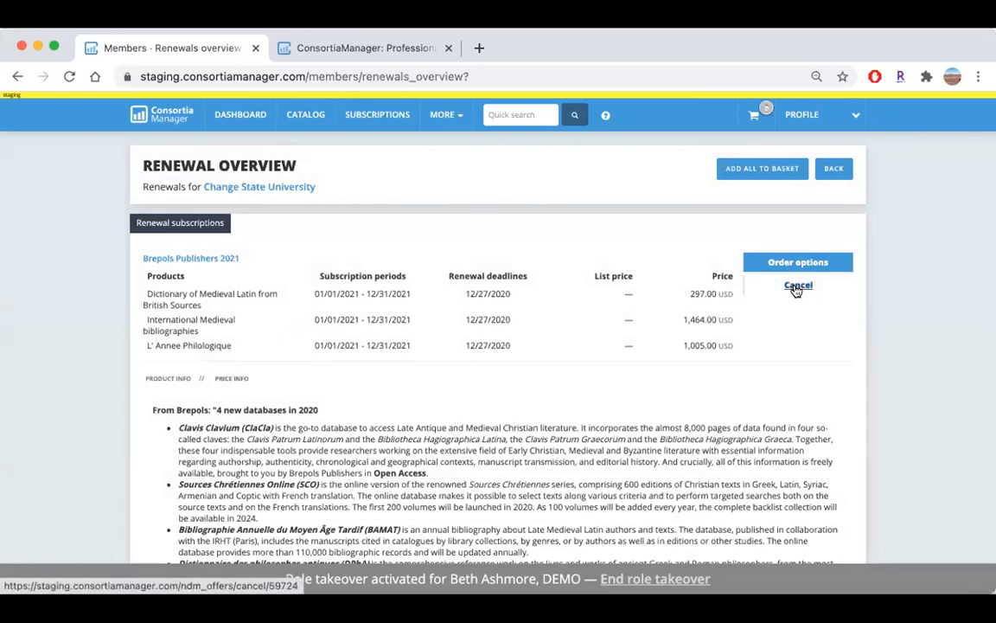
- Open the American Association for the Advancement of Science agreement from the product catalog and examine its pricing, history, products and subscribers per year
left_click(307, 117)
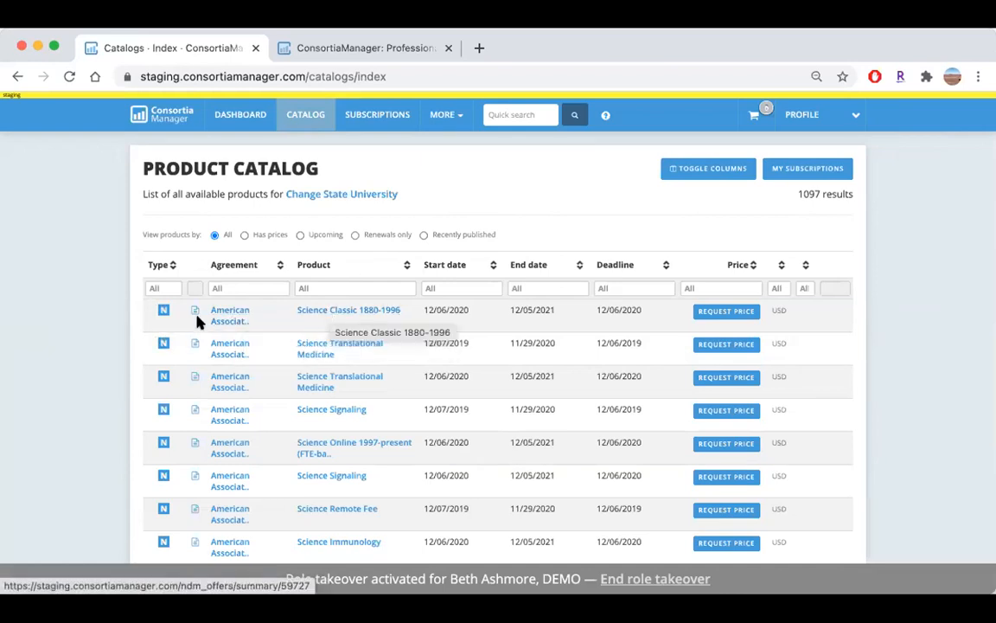
left_click(225, 327)
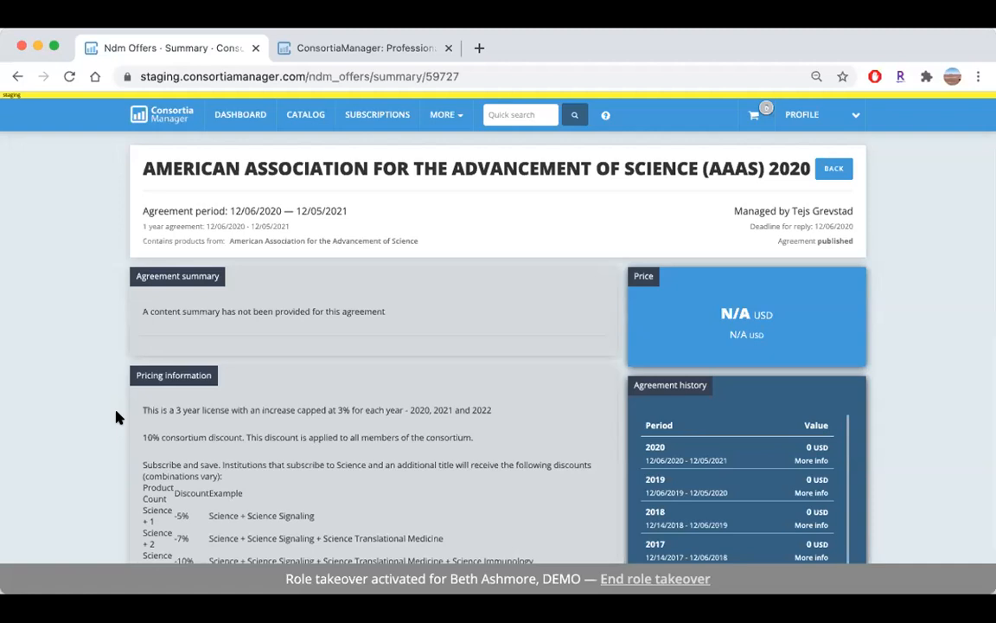
scroll(117, 417, "down", 1)
scroll(117, 417, "down", 1)
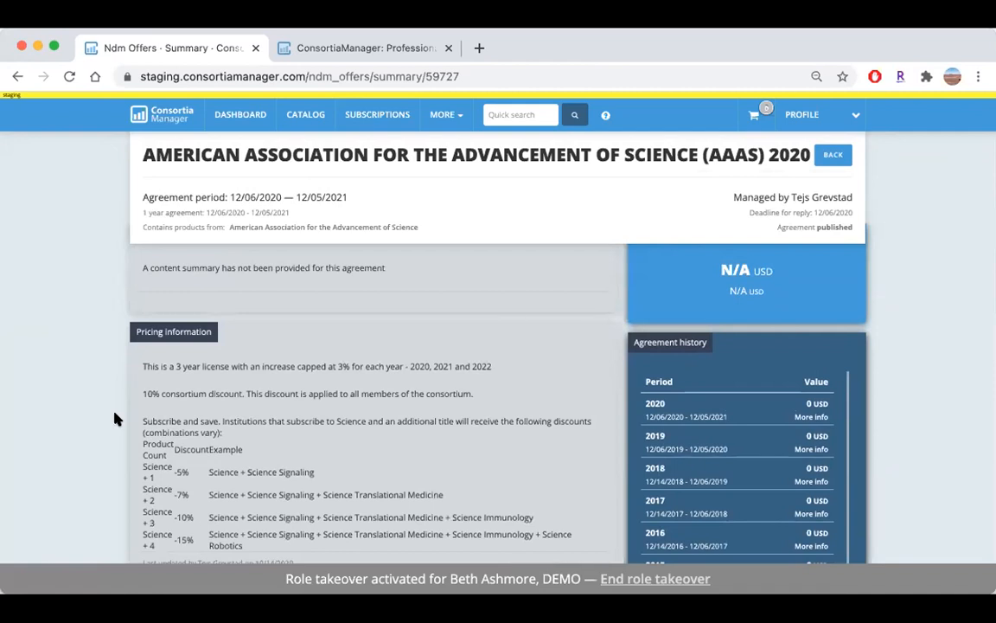
scroll(117, 416, "down", 2)
scroll(894, 533, "down", 3)
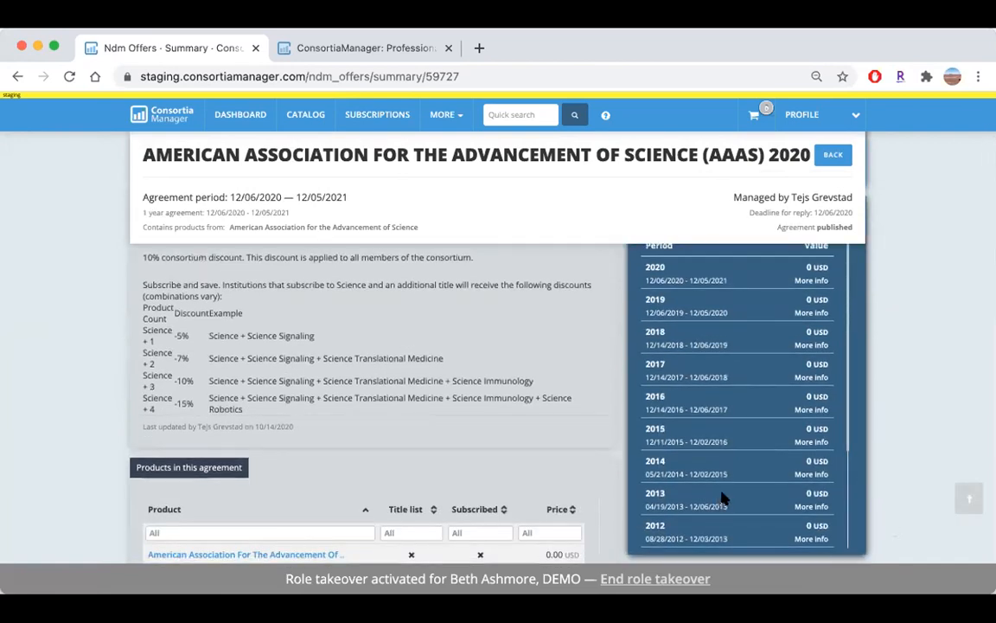
scroll(735, 497, "down", 2)
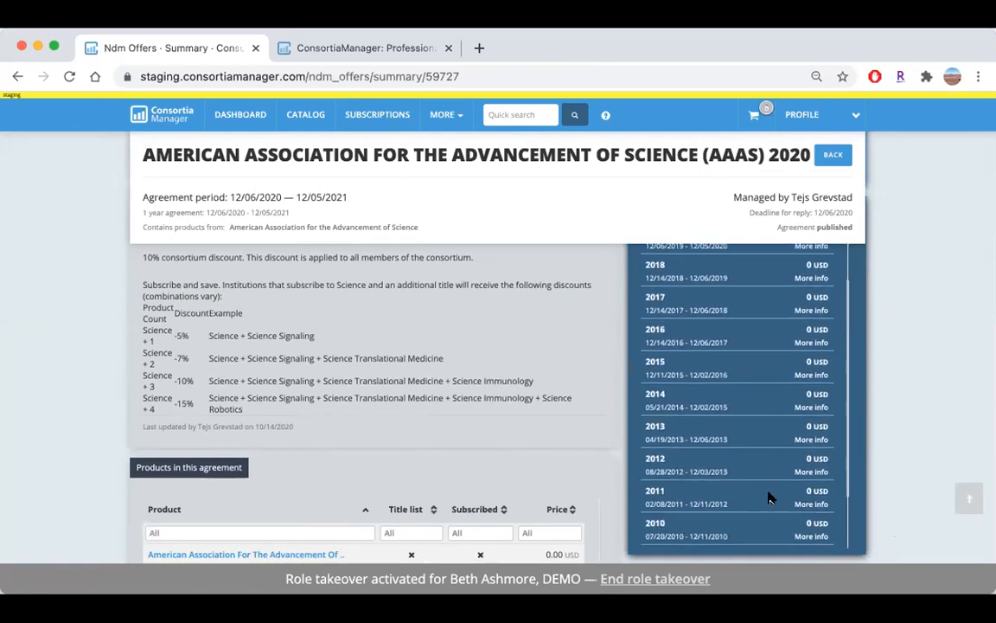
scroll(912, 498, "down", 3)
scroll(915, 498, "down", 2)
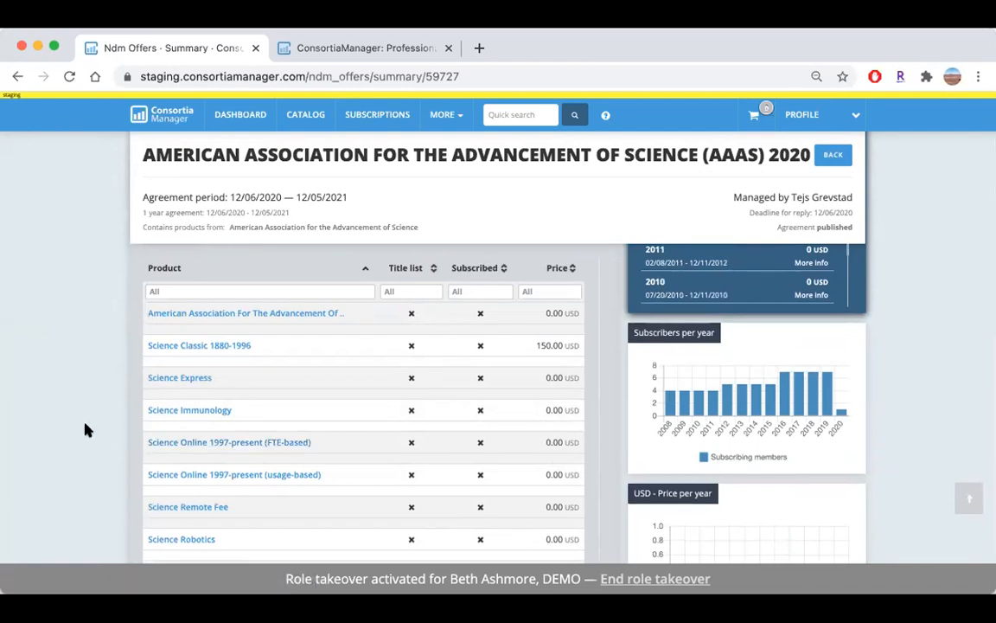
scroll(85, 429, "down", 1)
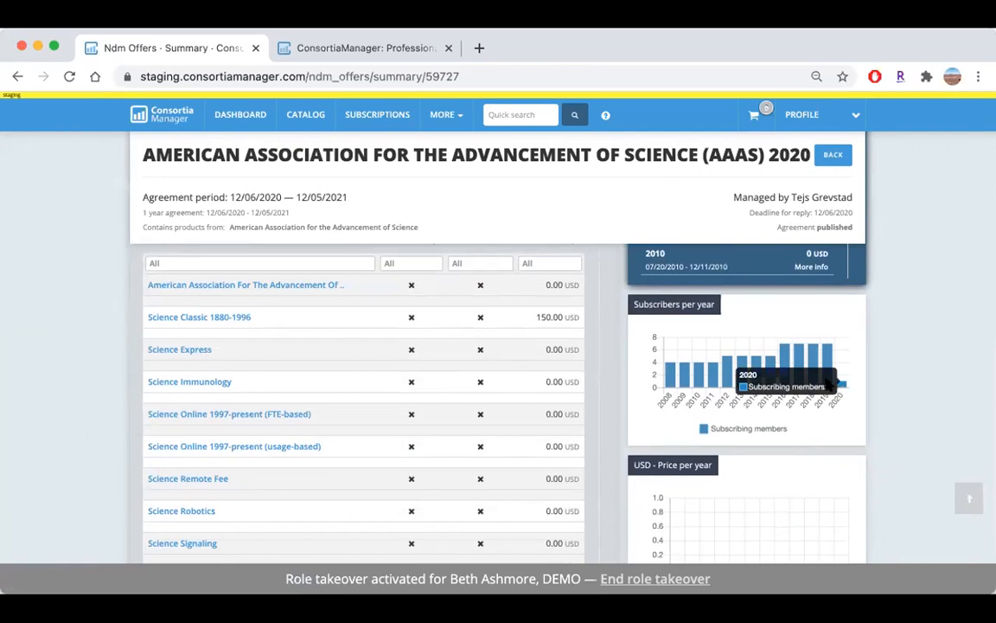
mouse_move(826, 385)
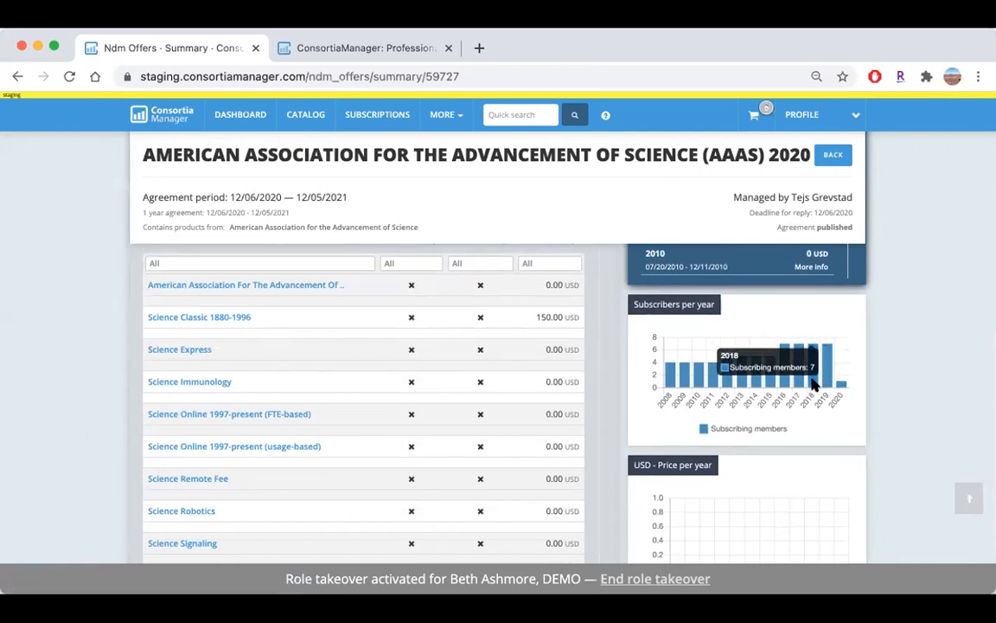
- Examine the agreement's publisher and license information, current subscribers, links, notes and related attachments
scroll(913, 475, "down", 1)
scroll(913, 475, "down", 5)
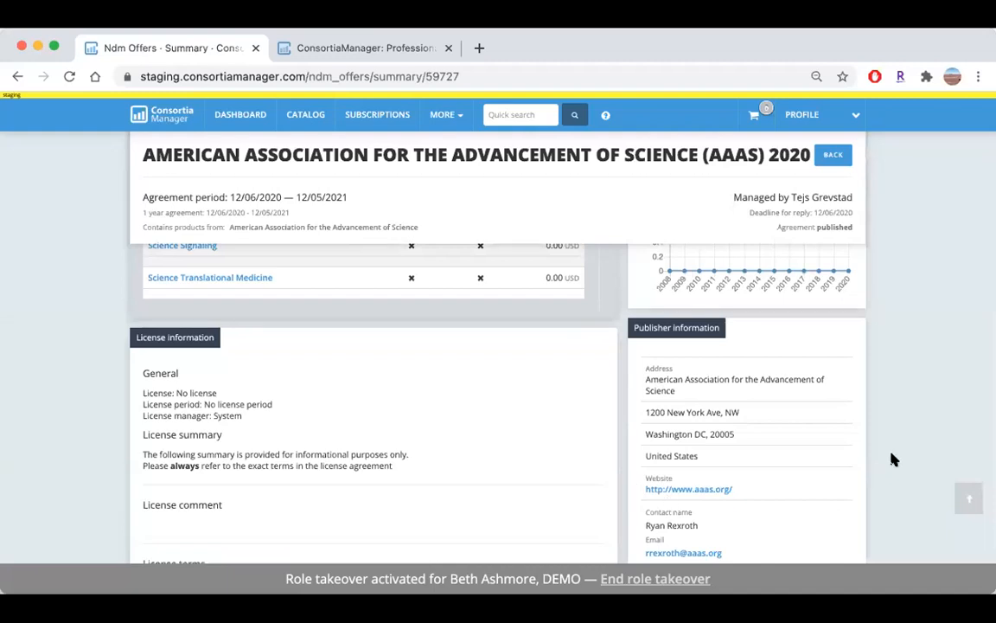
scroll(891, 458, "down", 2)
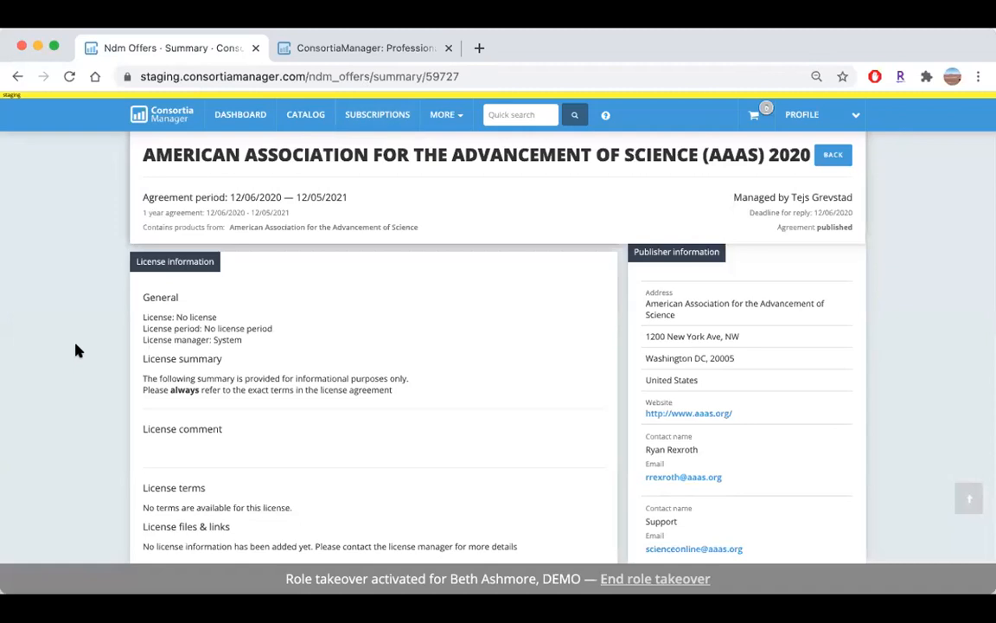
scroll(75, 349, "down", 5)
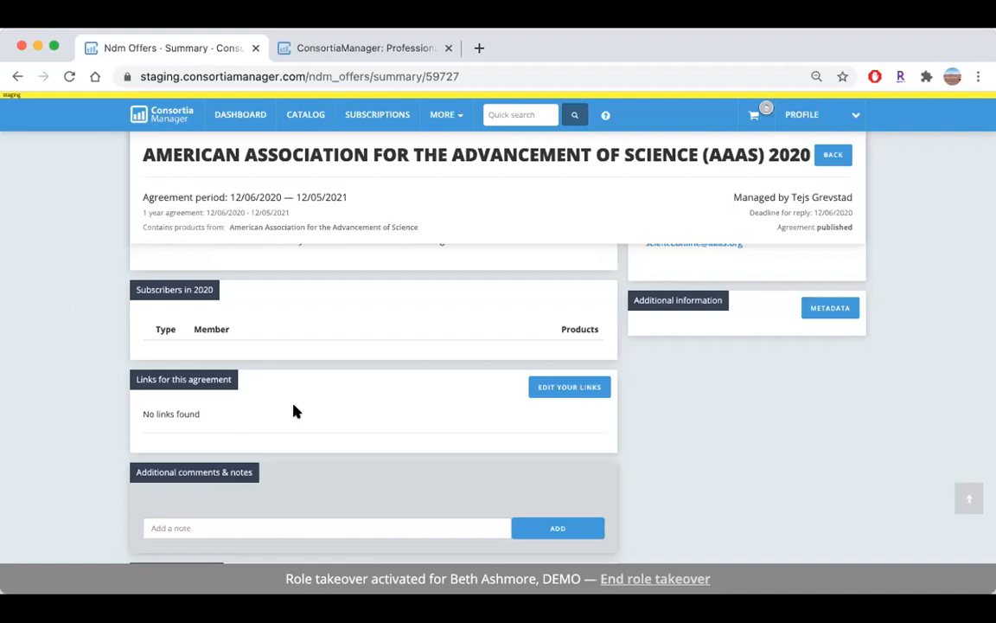
scroll(294, 412, "down", 3)
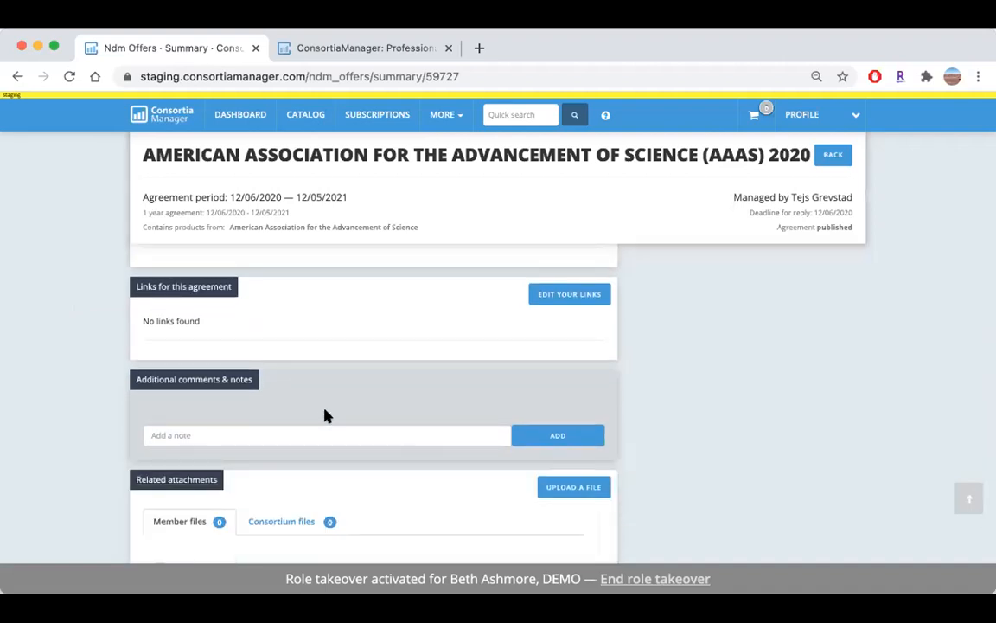
scroll(326, 416, "down", 4)
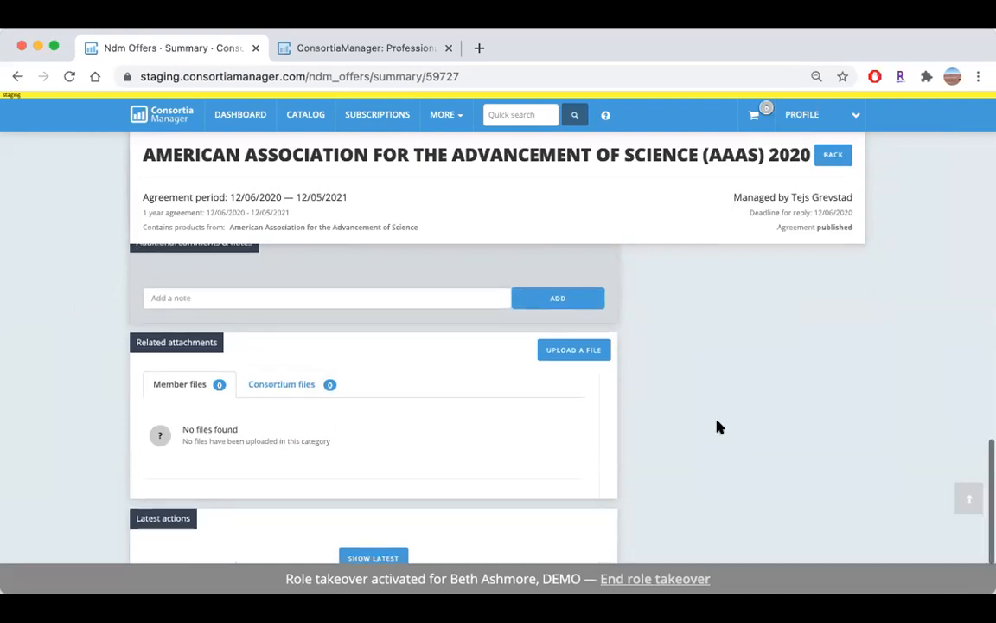
- Open Science Classic 1880-1996 from the product catalog and examine its agreements, metadata, title lists, subscribers, product information and attachments
scroll(716, 426, "up", 15)
left_click(303, 114)
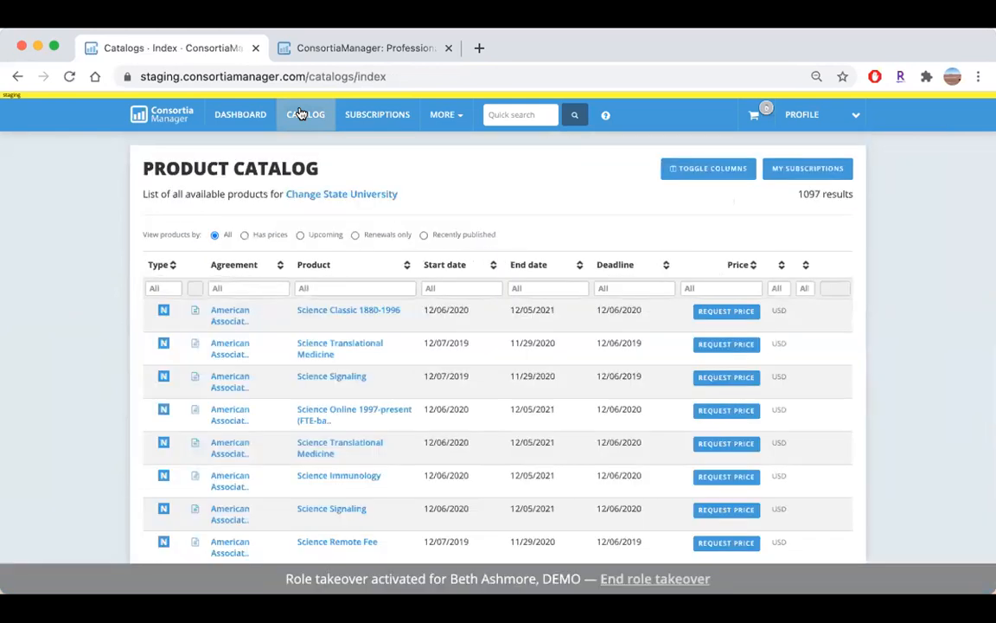
left_click(346, 312)
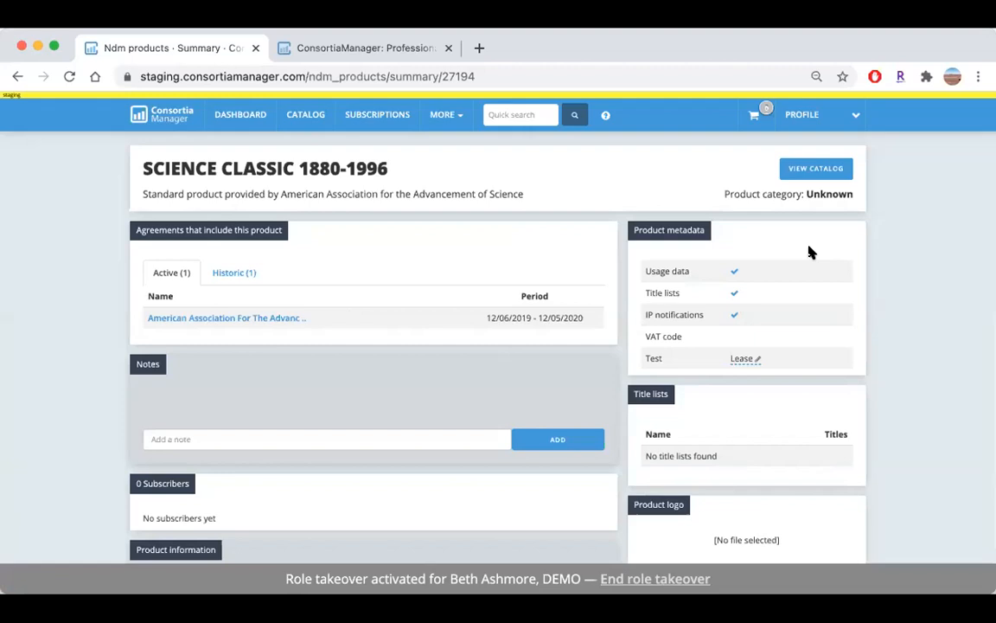
scroll(897, 385, "down", 5)
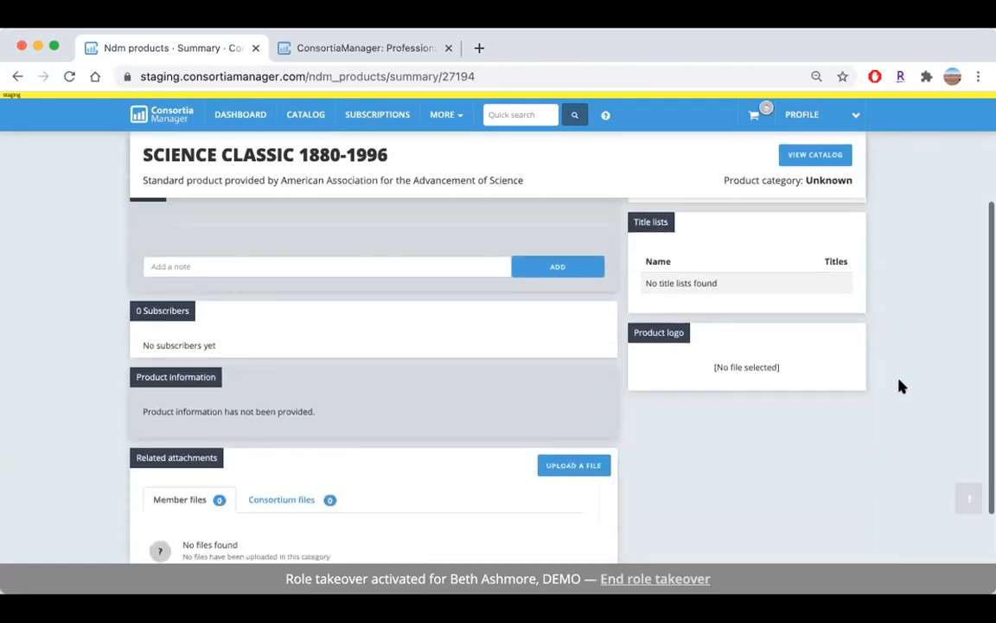
scroll(899, 385, "down", 3)
scroll(899, 385, "up", 5)
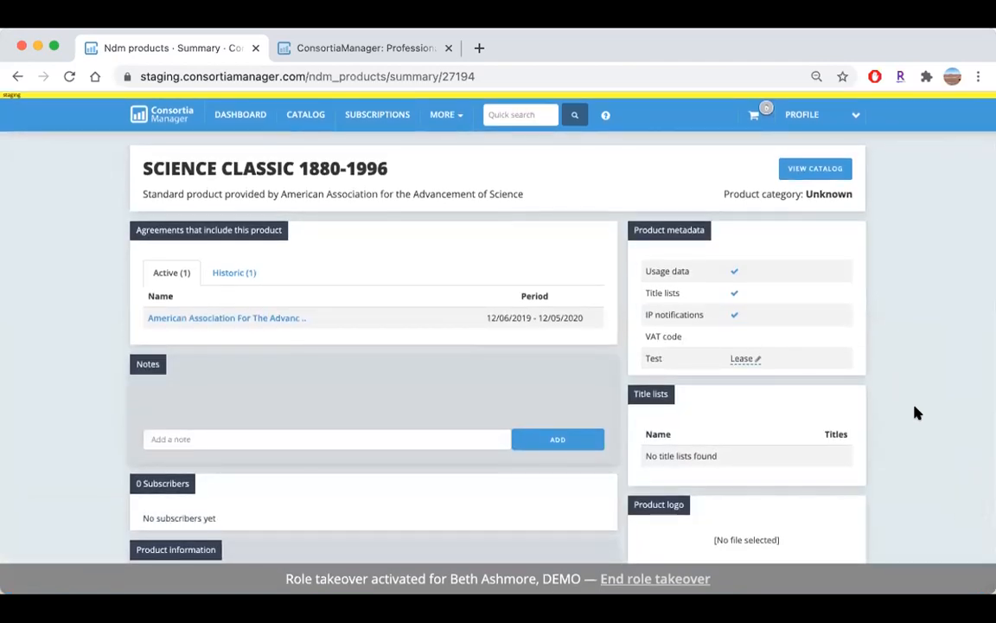
- Return to the product catalog, open a price request for Science Classic 1880-1996 and cancel it without sending
left_click(309, 121)
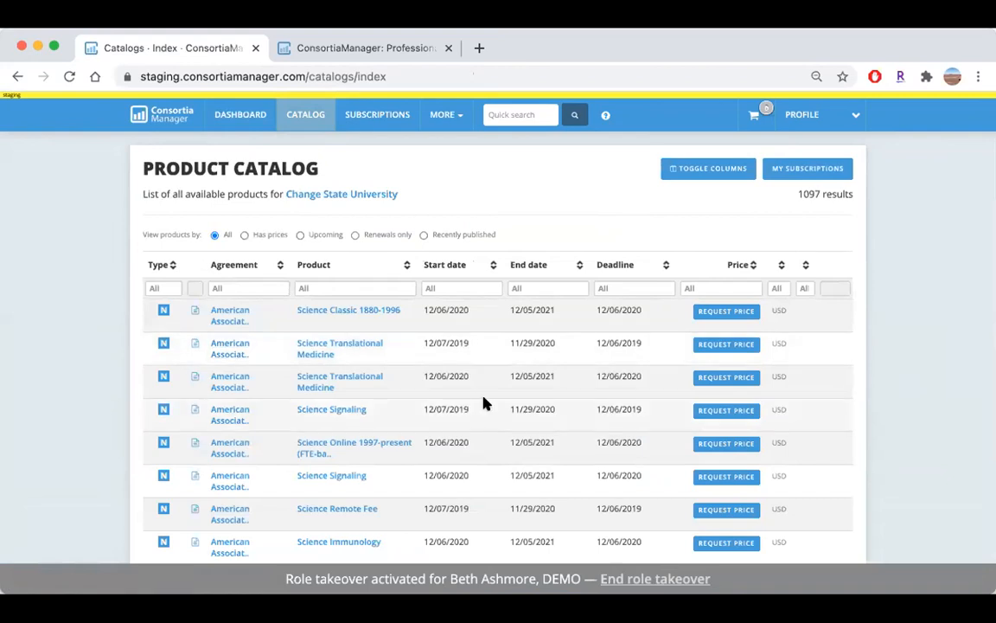
left_click(719, 313)
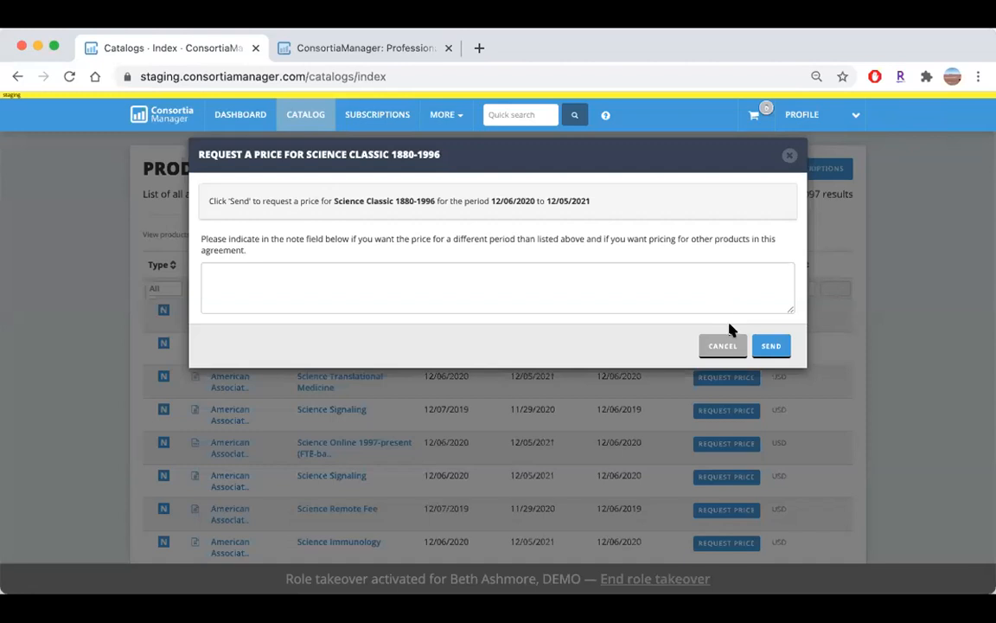
left_click(725, 346)
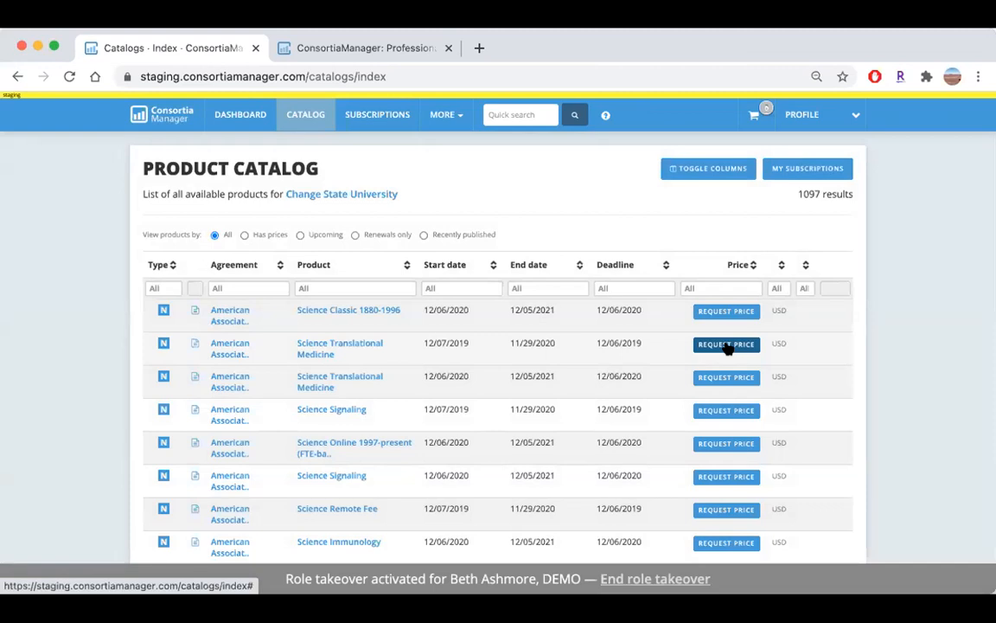
- View the catalog products filtered by those with prices, by upcoming start date and by renewals only
left_click(245, 235)
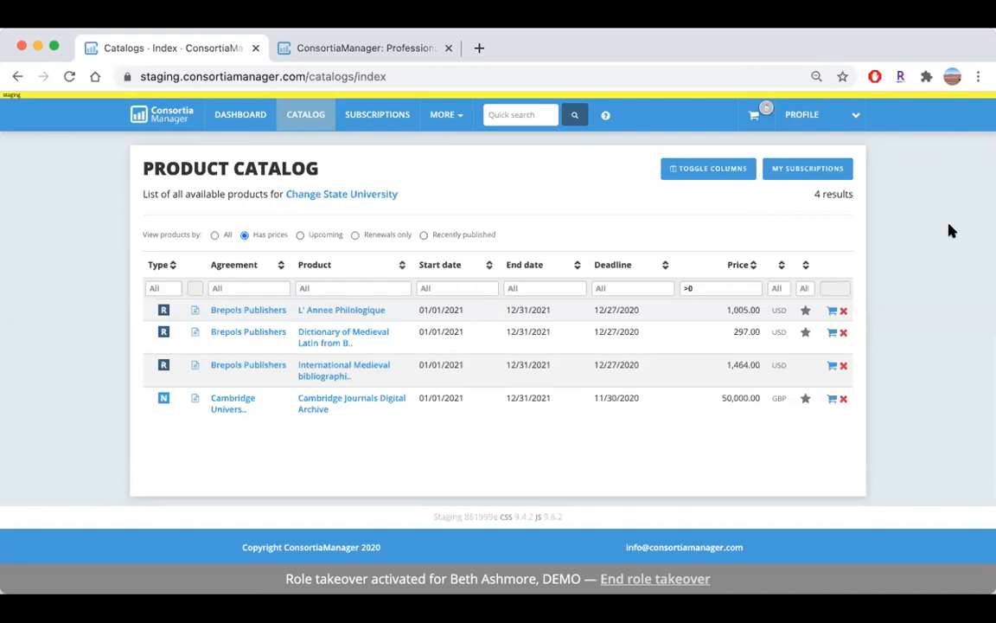
left_click(316, 237)
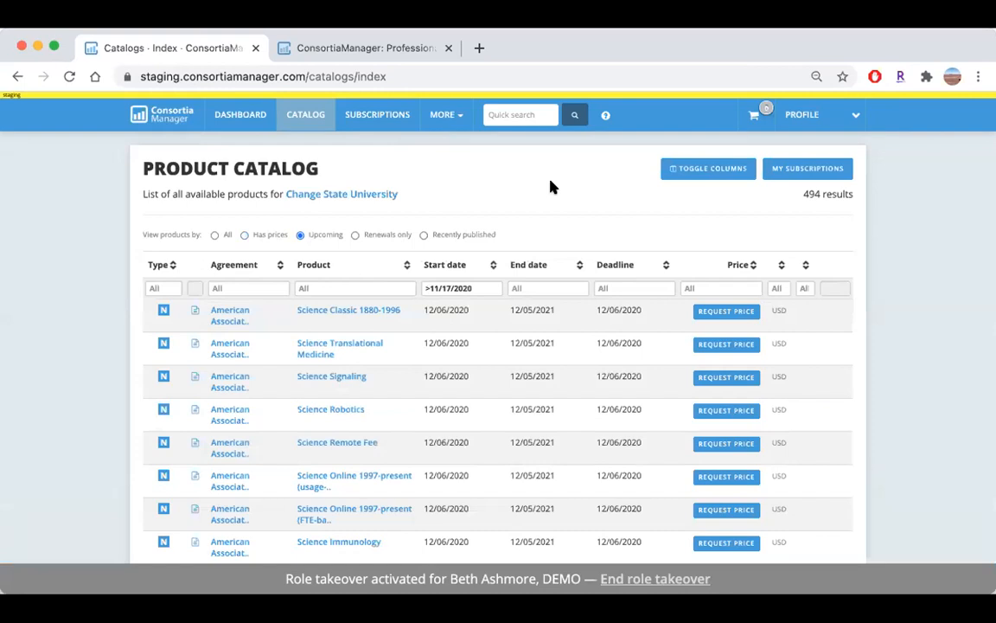
left_click(385, 240)
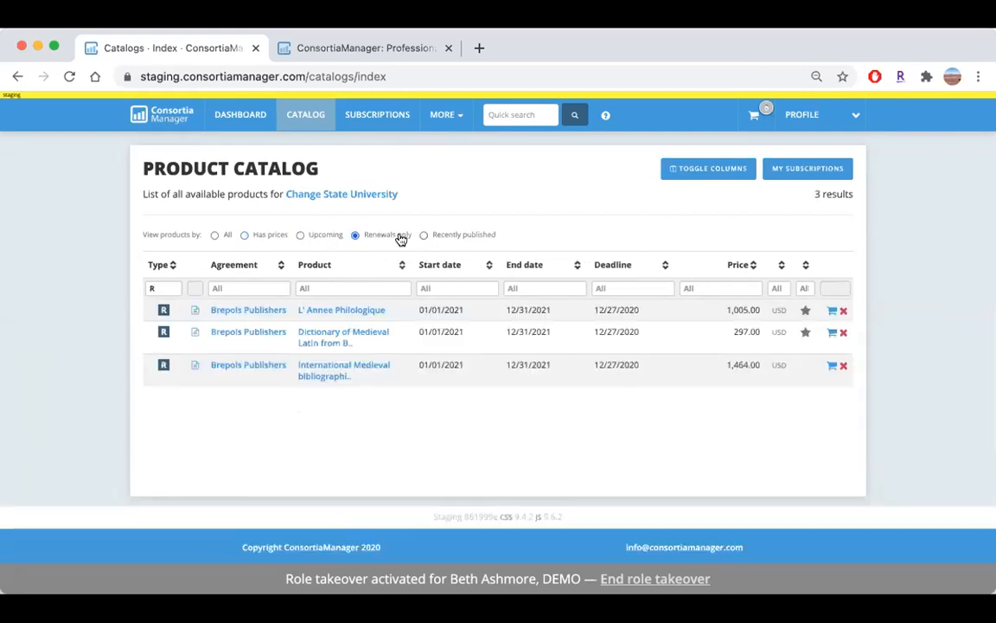
- Add the recently published L' Annee Philologique, Dictionary of Medieval Latin and Cambridge Journals Digital Archive to the basket, and list products that have prices
left_click(446, 240)
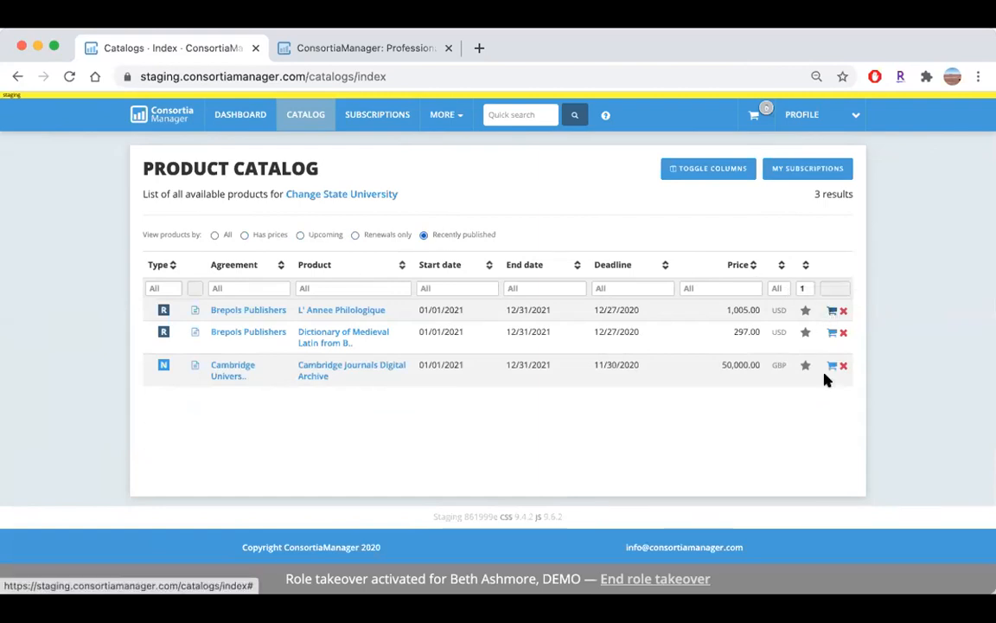
left_click(830, 335)
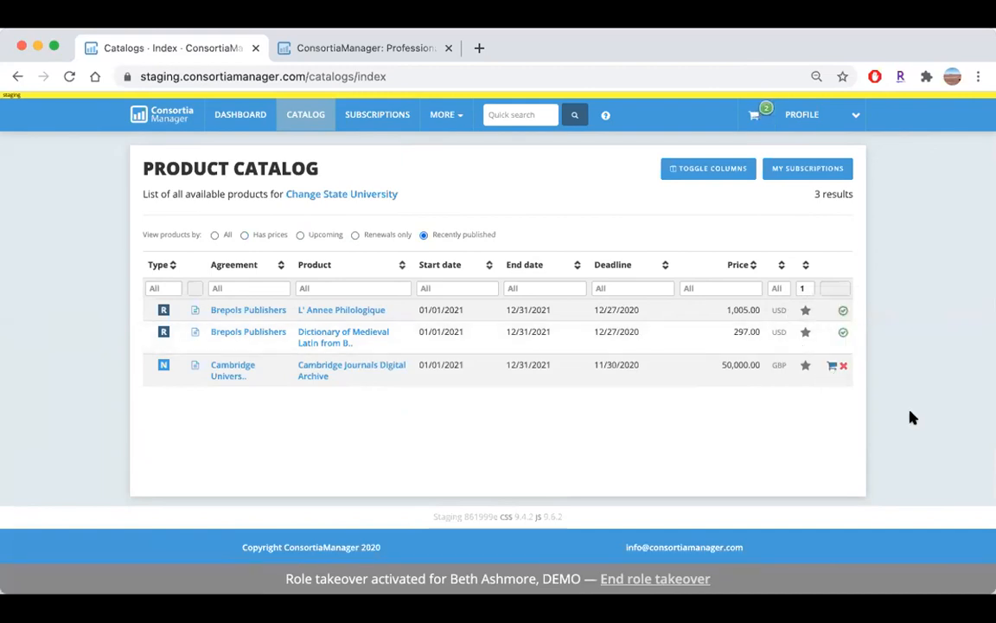
left_click(246, 235)
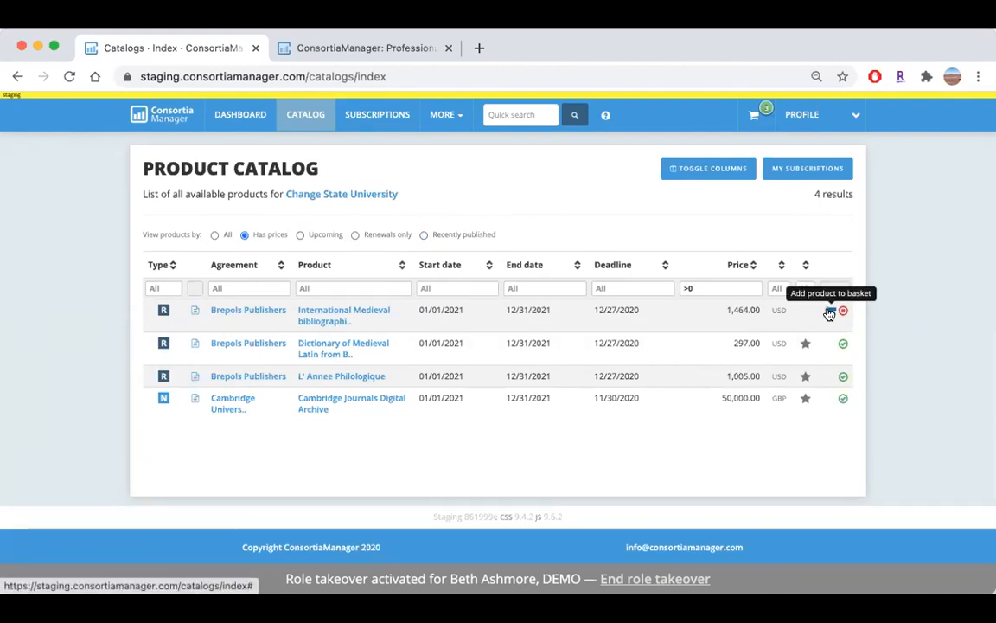
- Open the shopping basket and inspect the Dictionary of Medieval Latin's reference field and Cambridge Journals Digital Archive's billing options without changing them
left_click(753, 120)
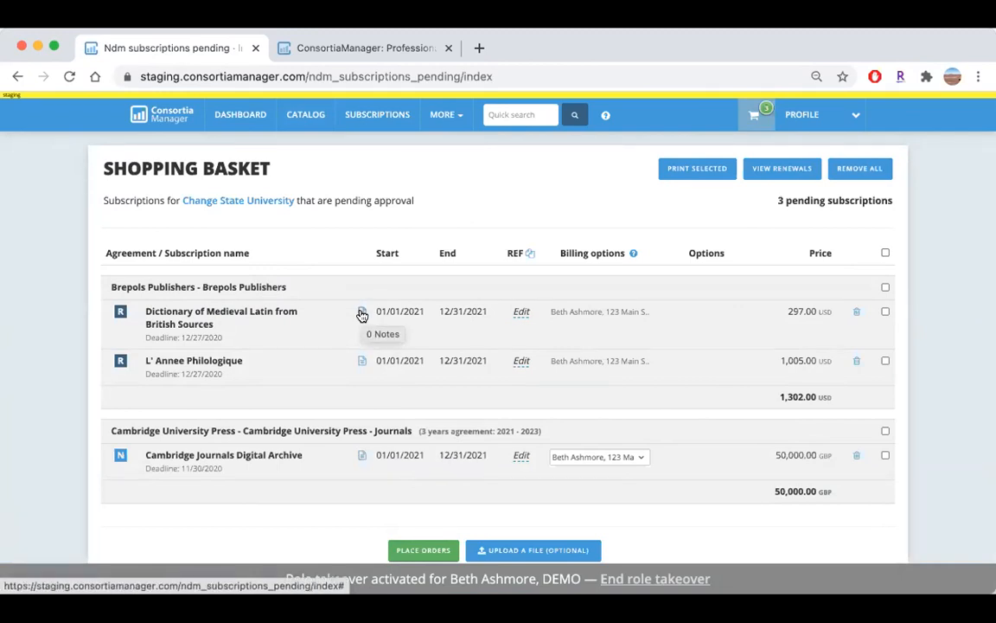
left_click(520, 314)
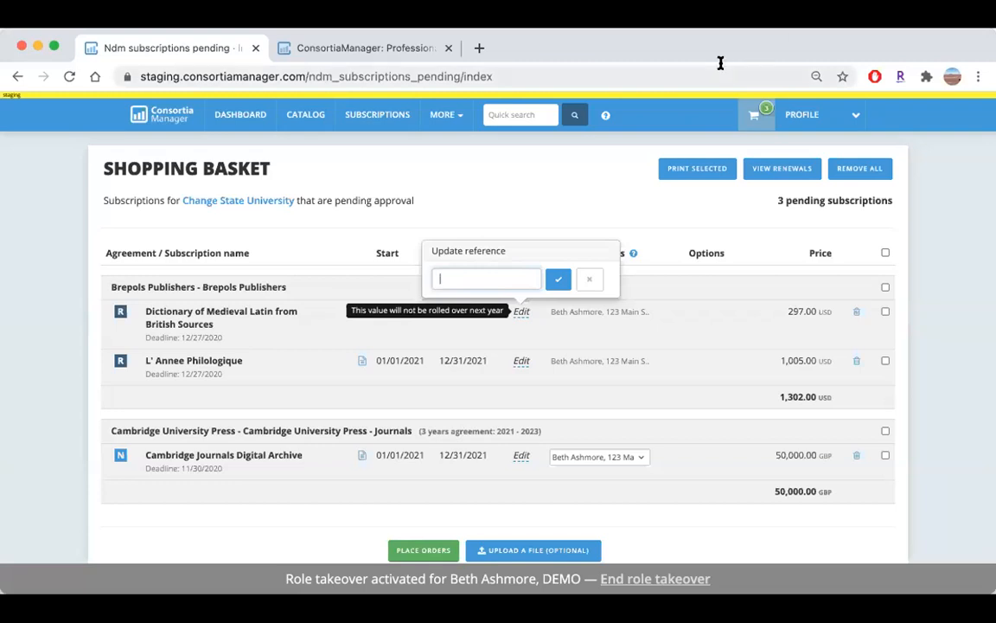
left_click(534, 194)
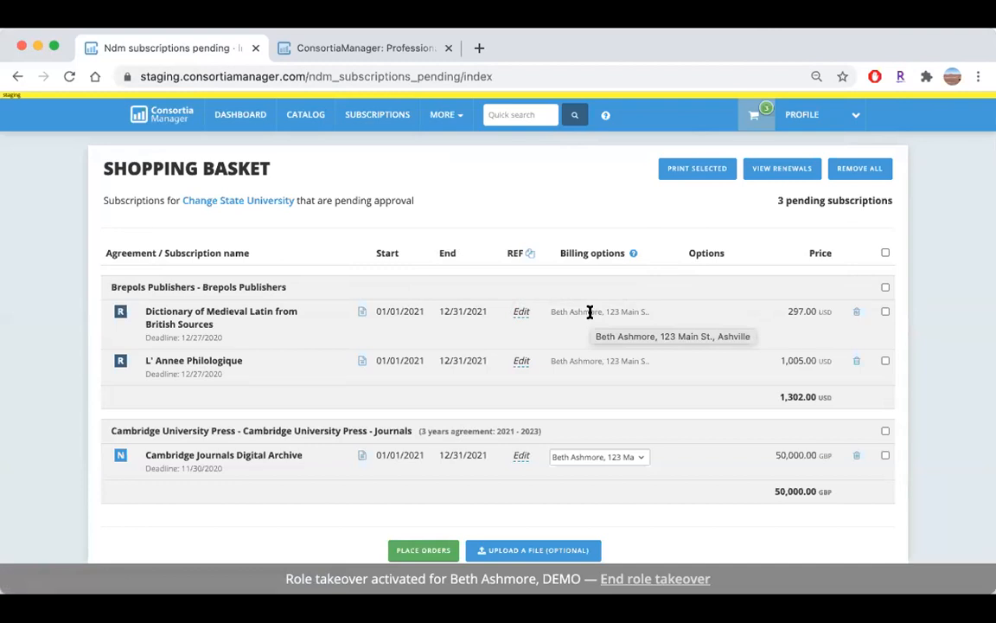
left_click(640, 459)
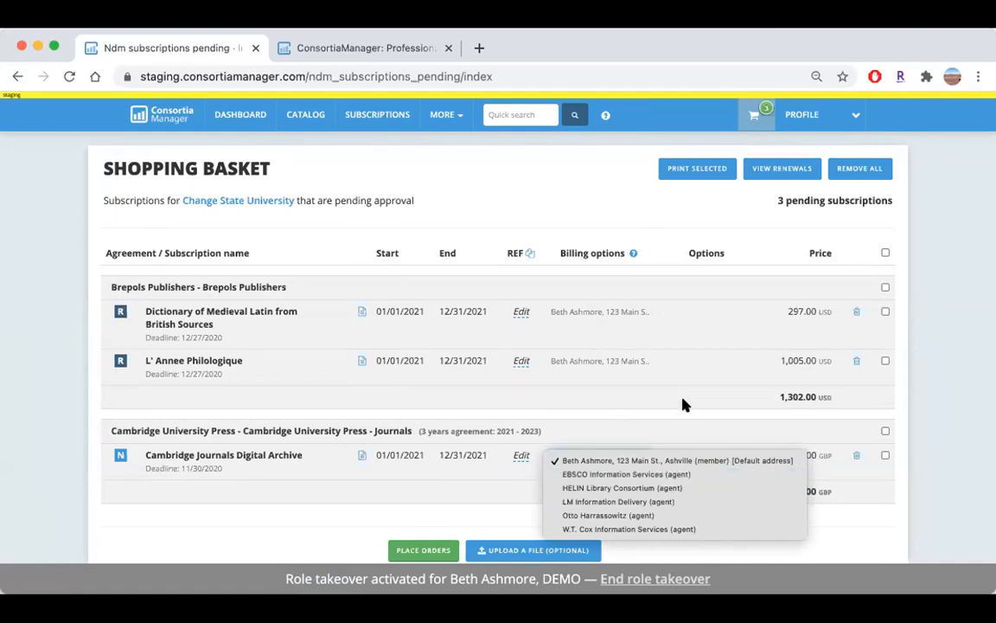
left_click(683, 418)
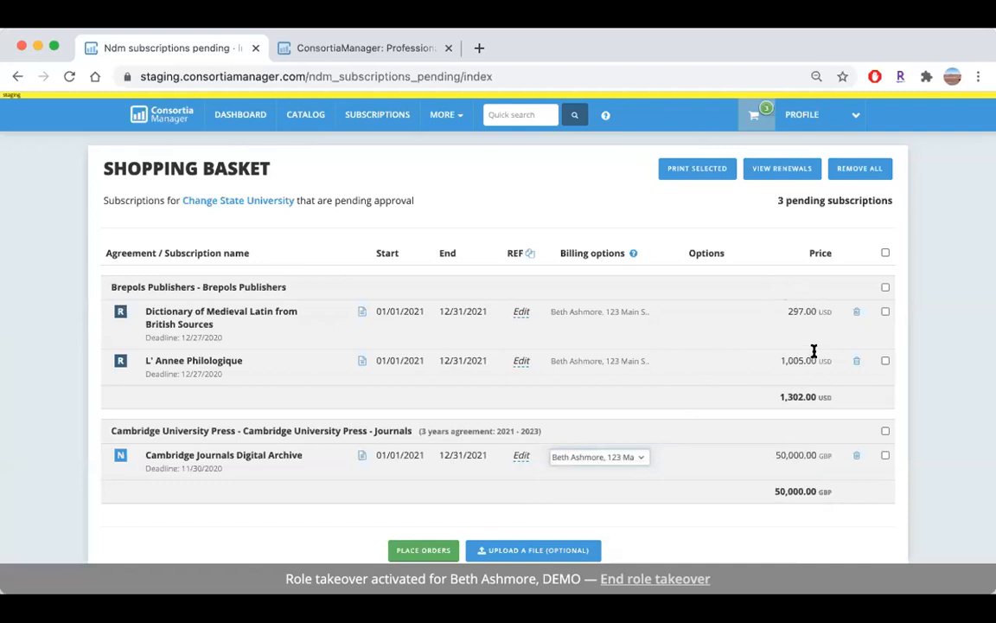
- Remove Cambridge Journals Digital Archive from the shopping basket and place the order for L' Annee Philologique only
left_click(856, 455)
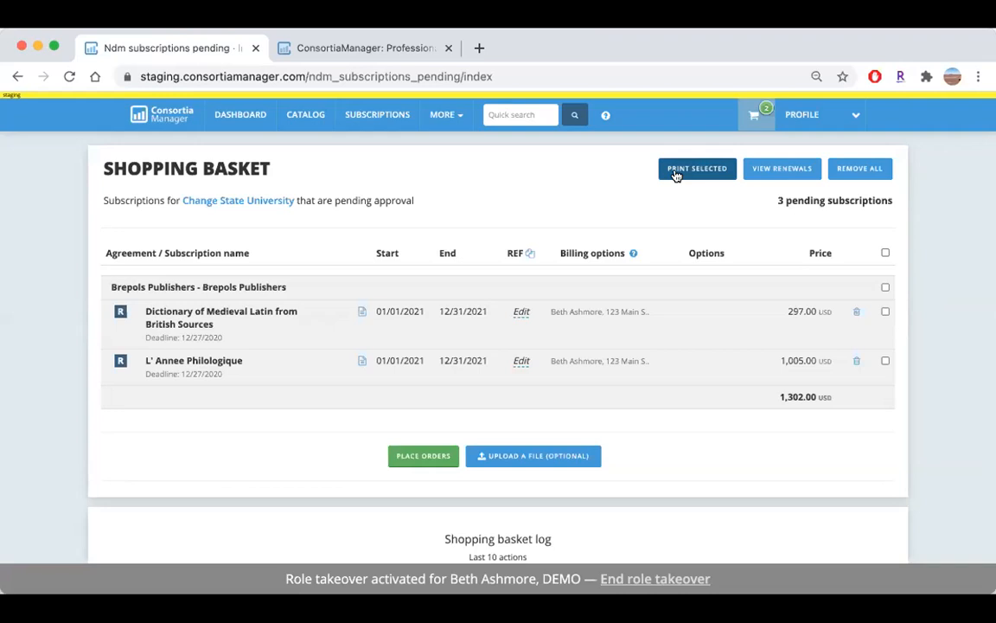
left_click(885, 288)
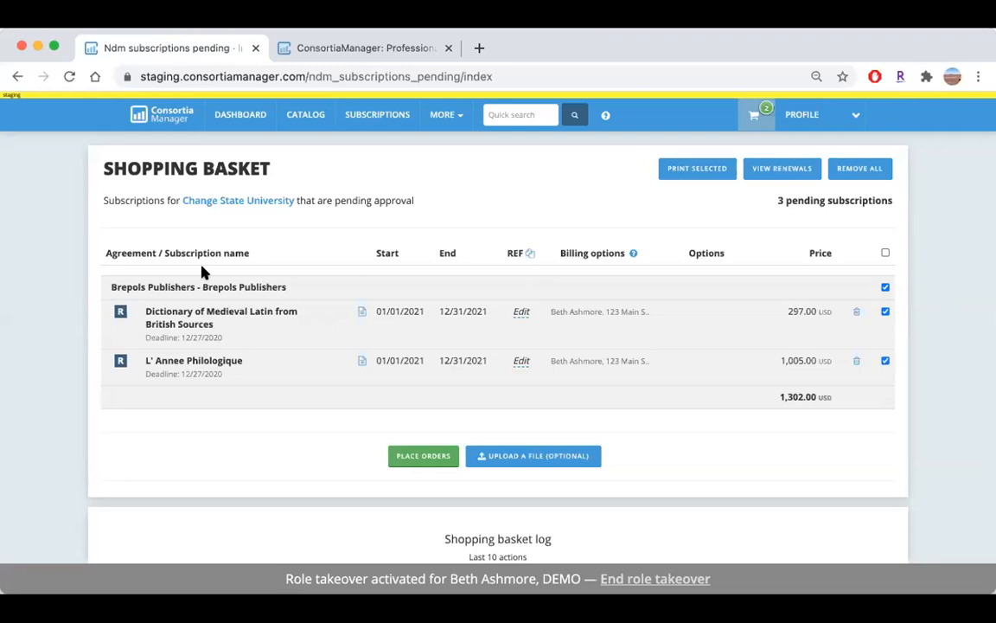
left_click(885, 287)
left_click(885, 254)
left_click(885, 253)
scroll(966, 346, "down", 1)
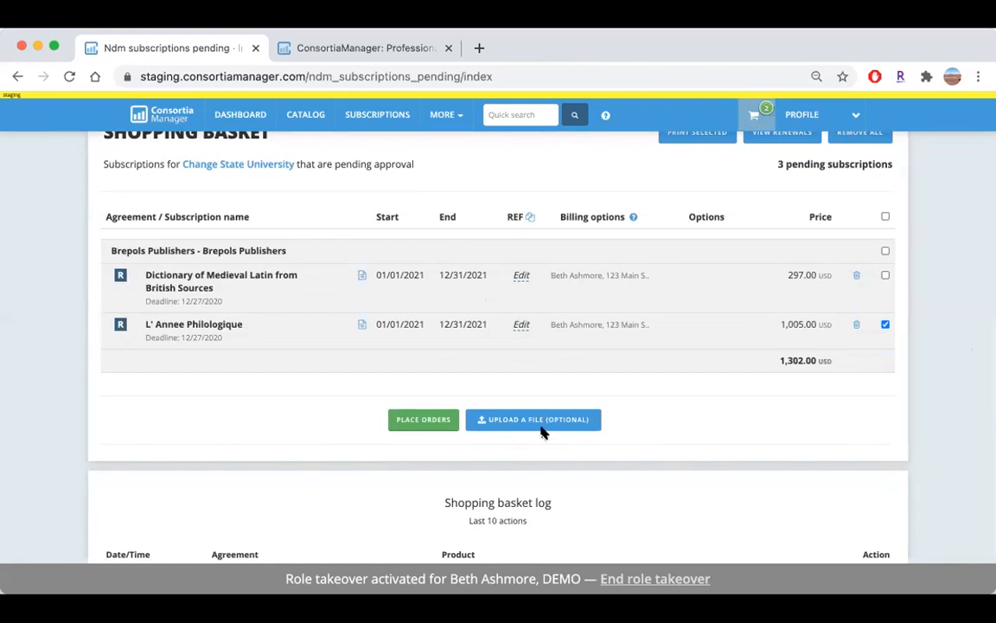
left_click(423, 421)
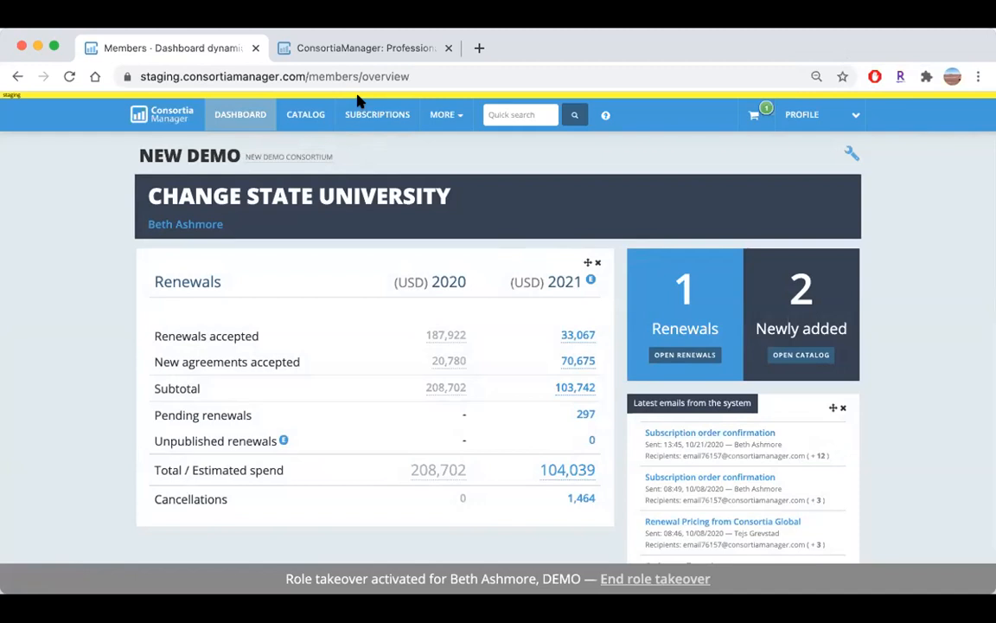
- Revisit the product catalog, then open the subscriptions list and clear its start date filter
left_click(305, 116)
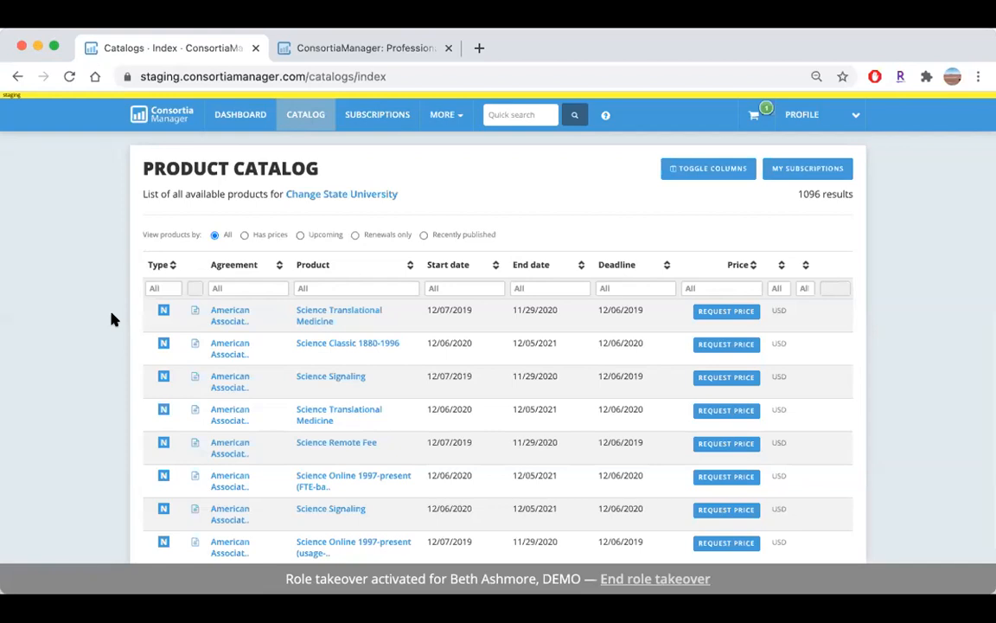
left_click(378, 126)
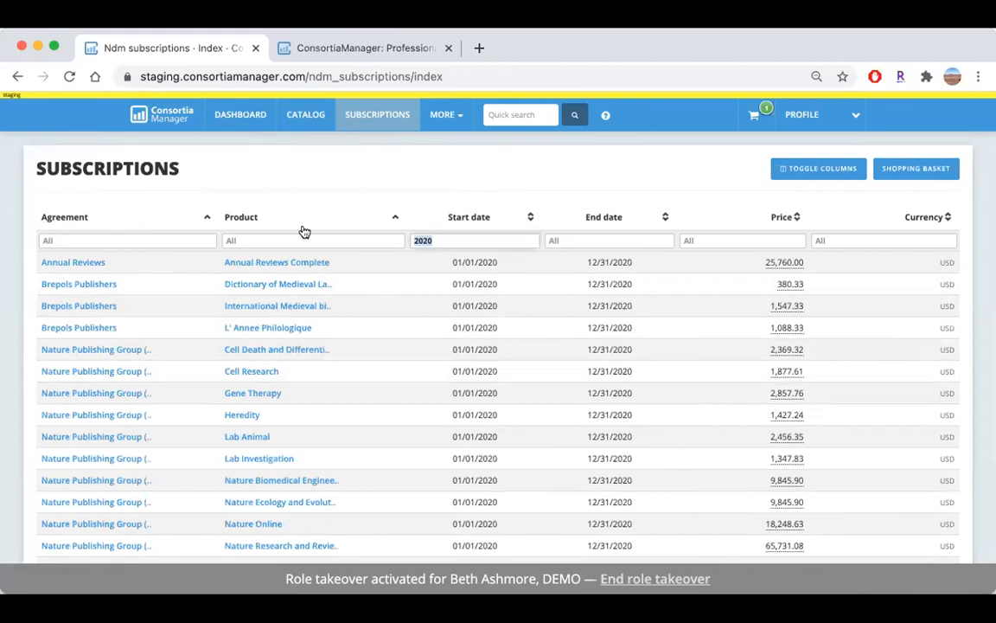
key("BackSpace")
key("BackSpace")
key("BackSpace")
key("BackSpace")
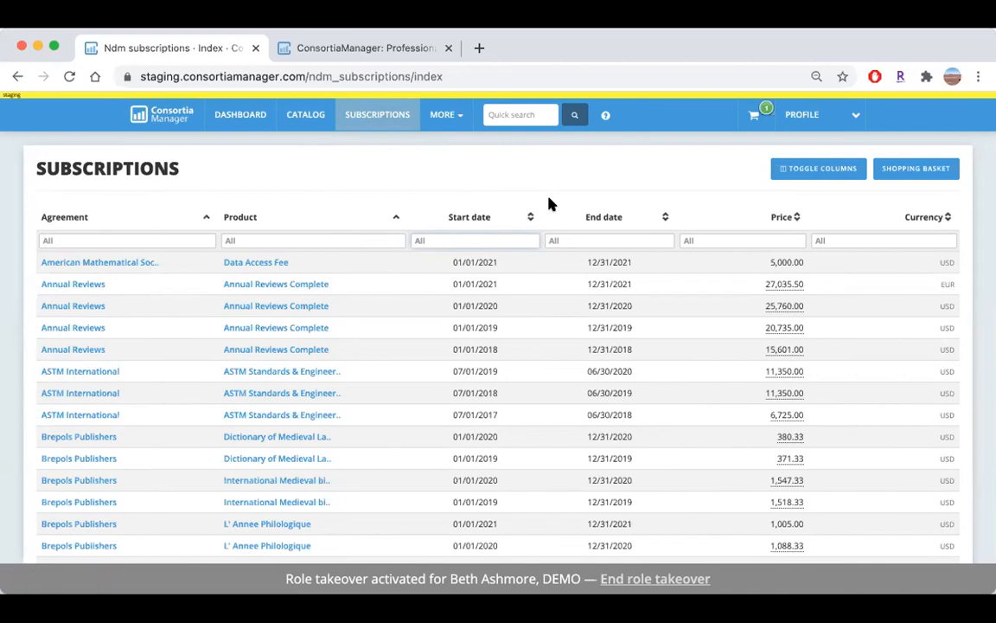
- Show the Reference and List price columns in the subscriptions list
left_click(794, 169)
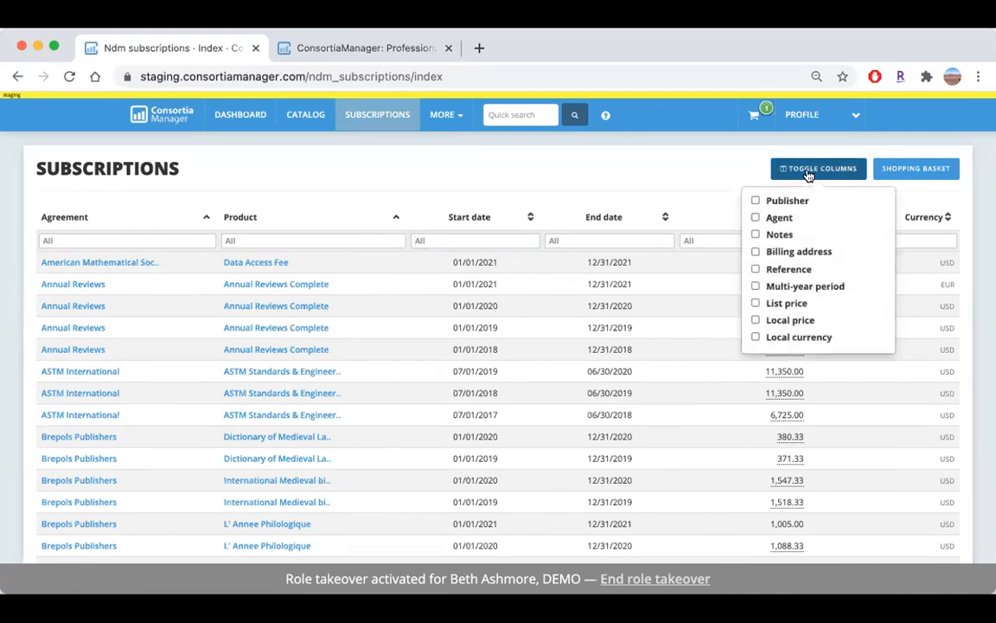
left_click(777, 272)
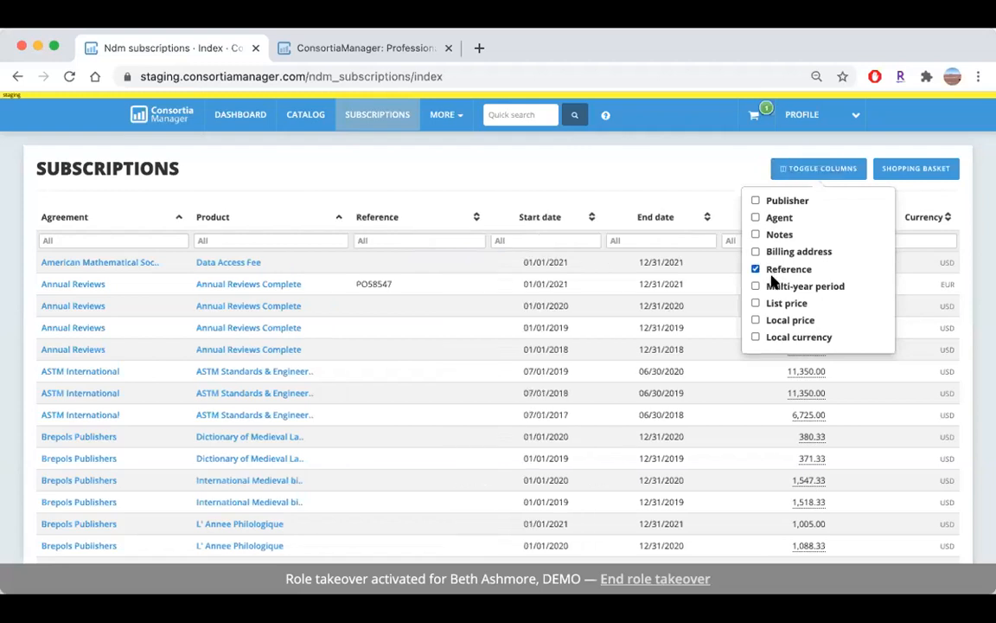
left_click(755, 302)
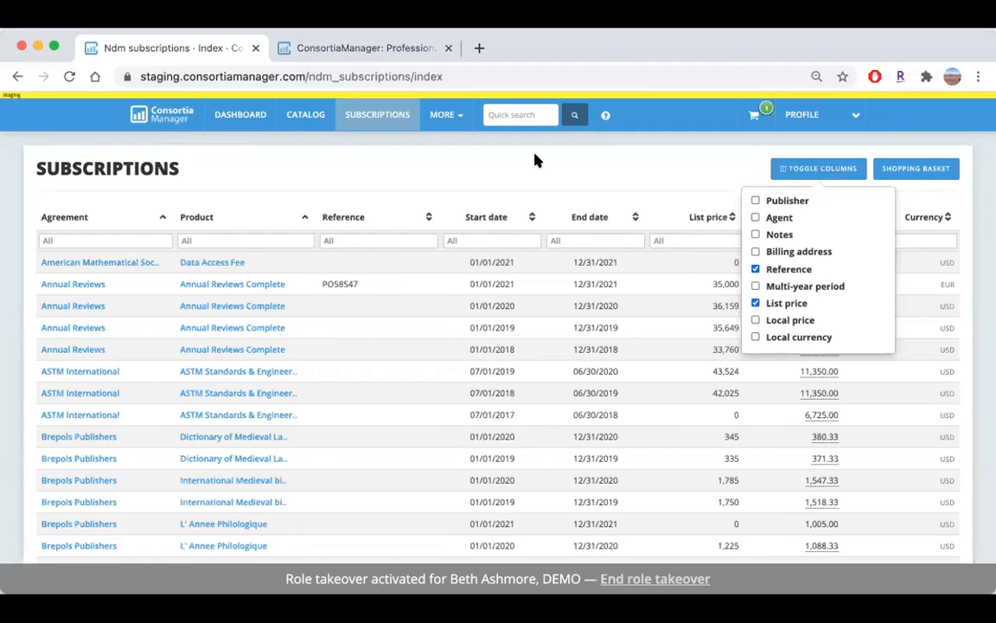
left_click(536, 160)
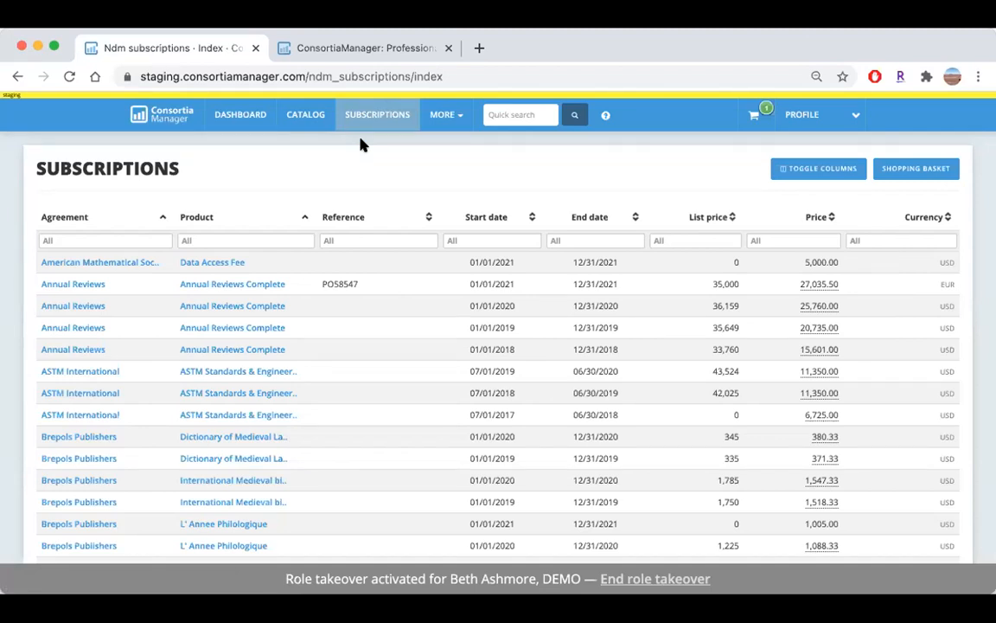
- Open the Annual Reviews 2020 agreement from the license summary and examine its pricing, products and license information
left_click(458, 126)
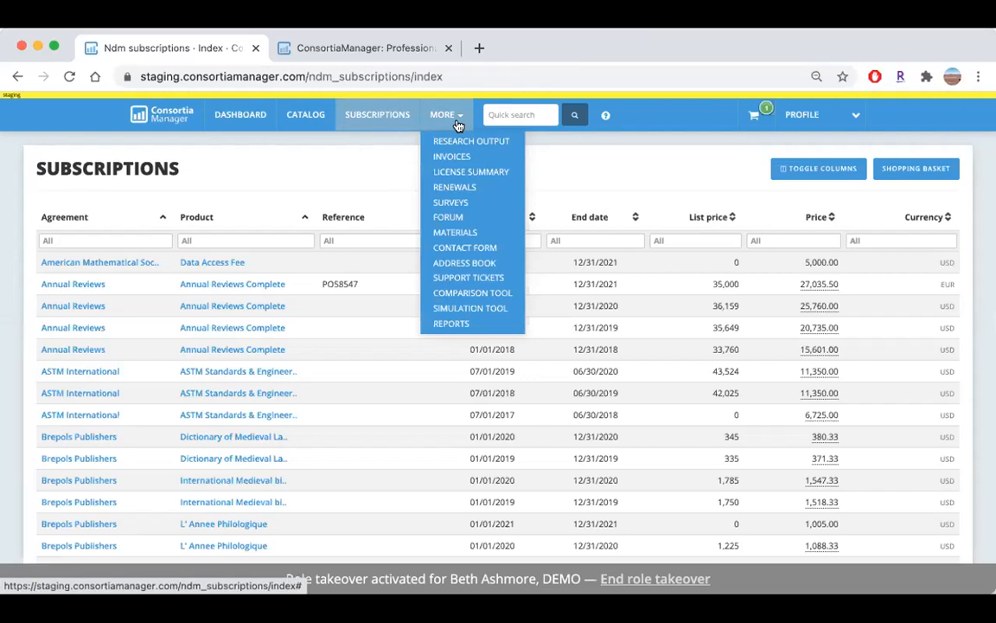
left_click(463, 171)
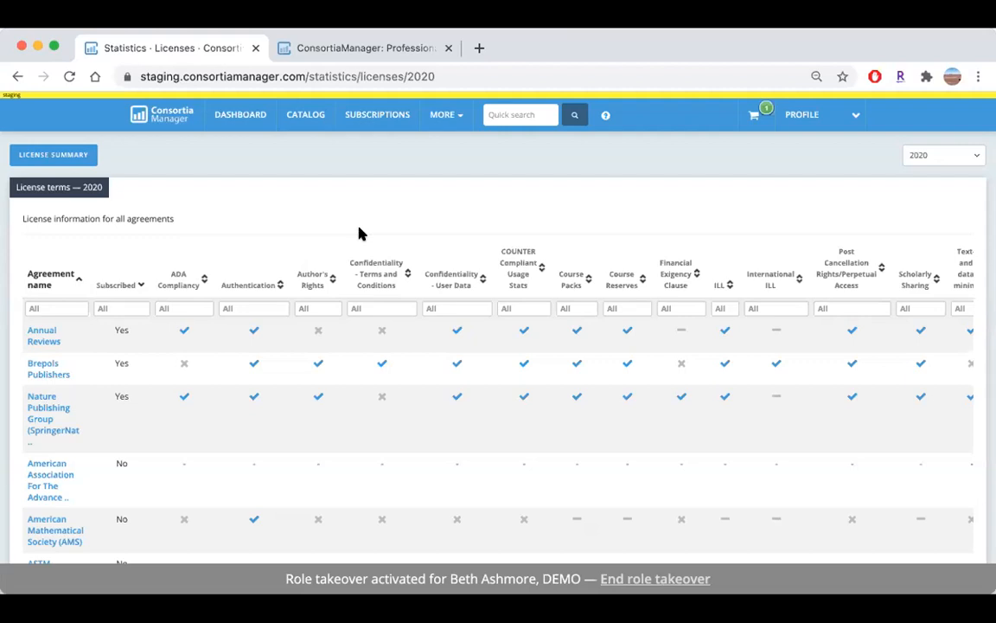
left_click(41, 342)
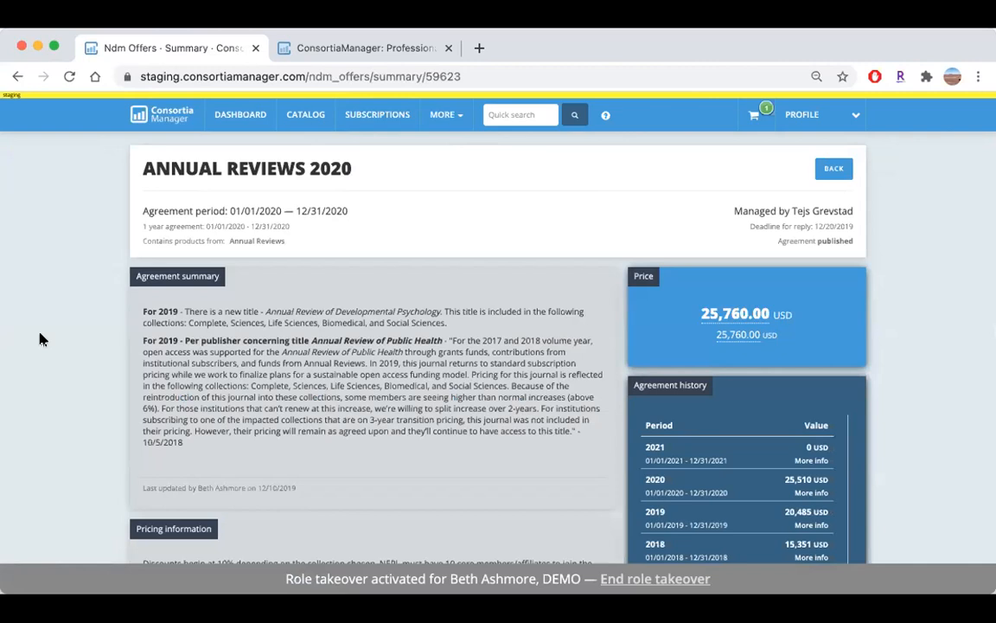
scroll(39, 339, "down", 10)
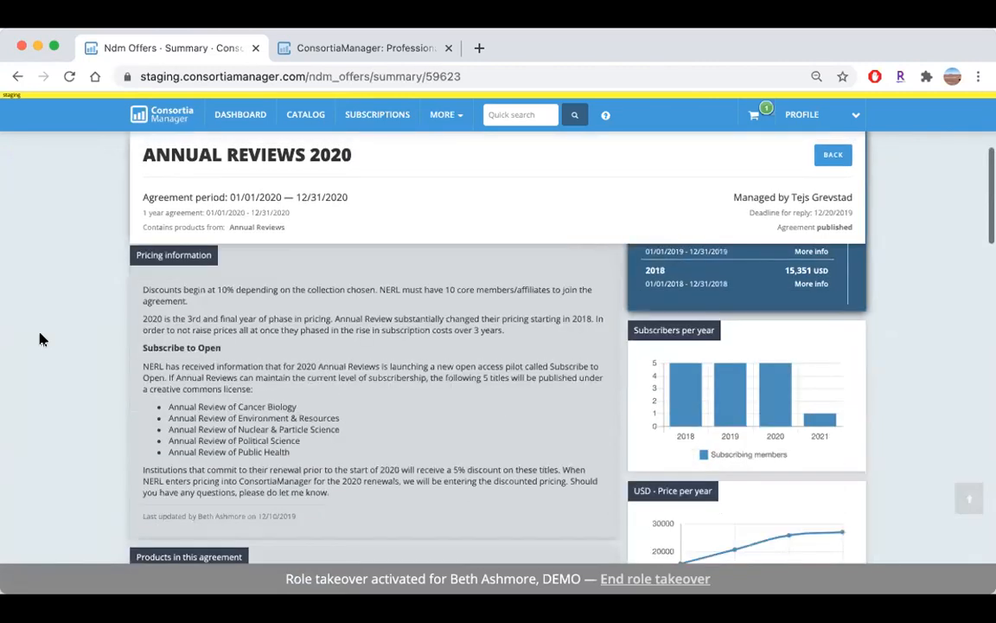
scroll(40, 339, "down", 12)
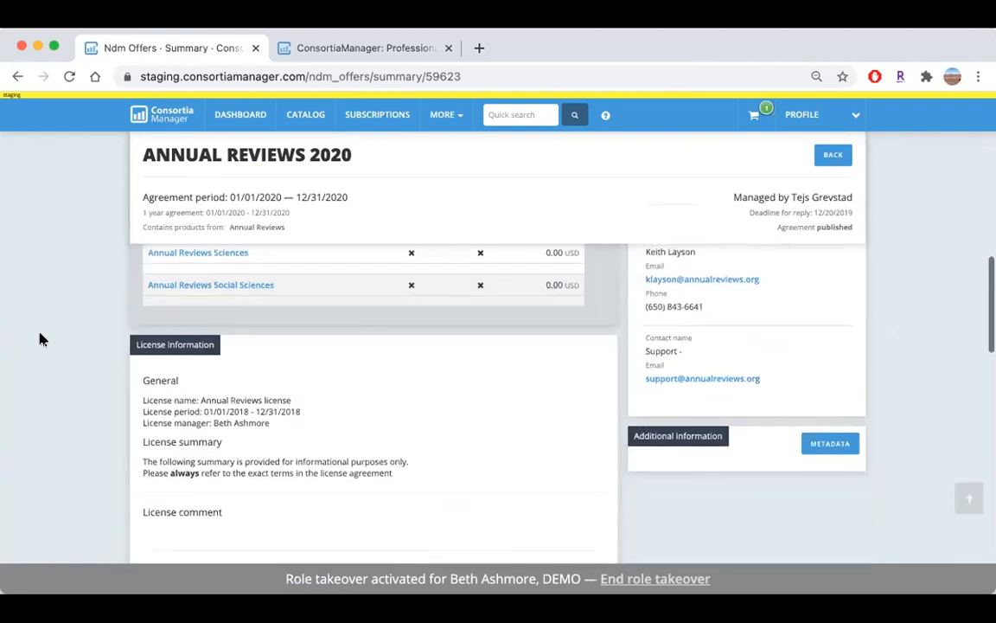
scroll(318, 315, "up", 3)
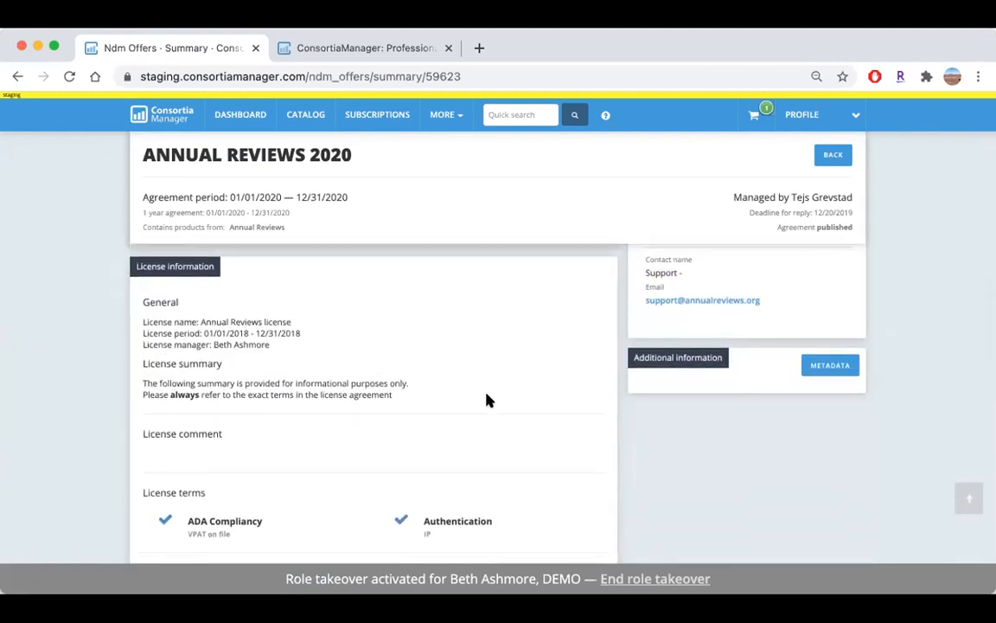
- Examine the license terms, license files and subscriber list of the Annual Reviews 2020 agreement
scroll(487, 400, "down", 3)
scroll(561, 378, "down", 5)
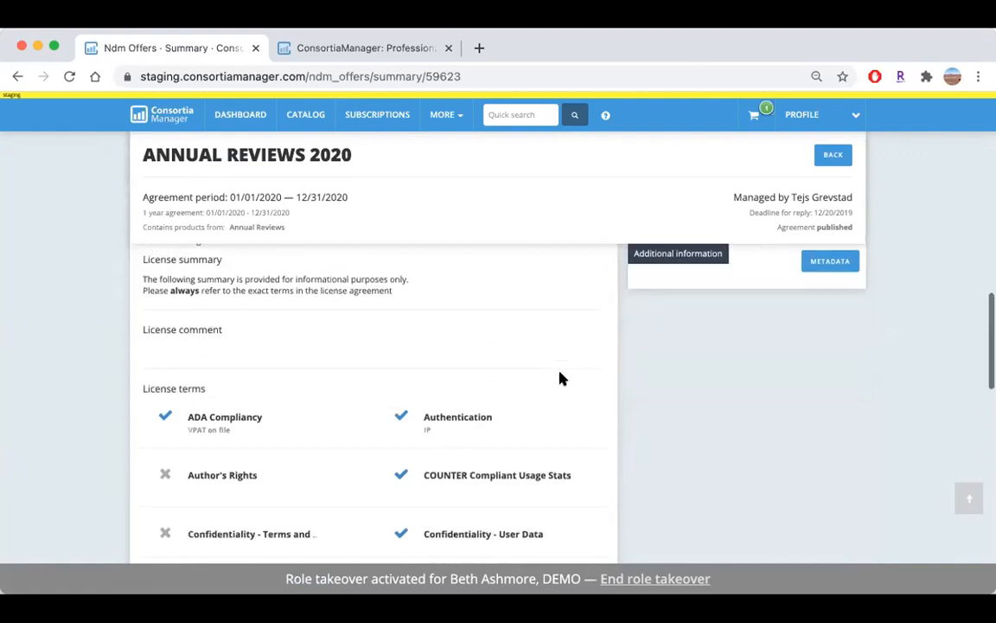
scroll(361, 355, "down", 4)
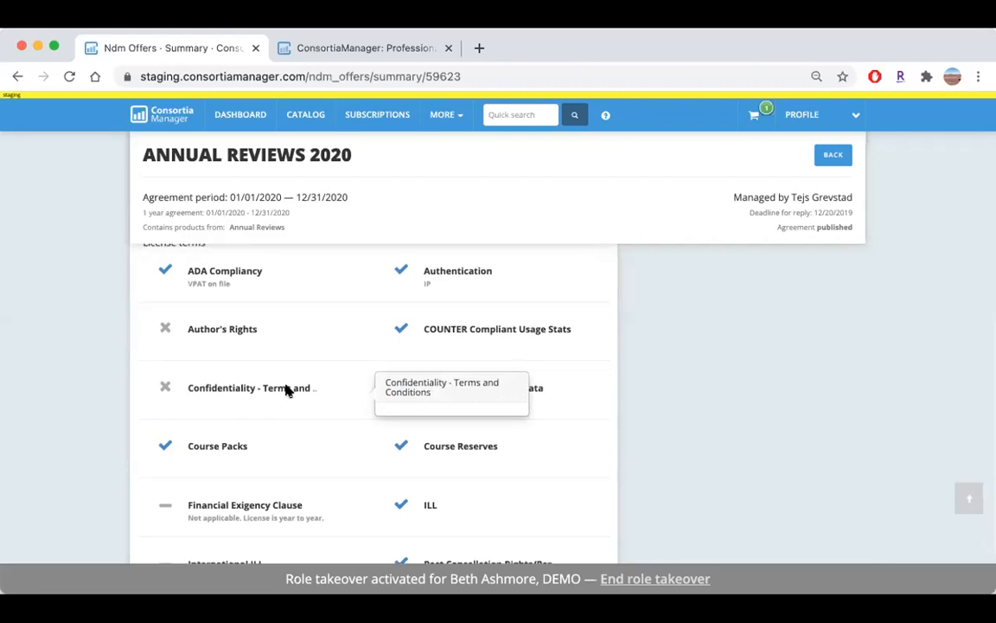
scroll(260, 389, "down", 3)
scroll(271, 389, "down", 4)
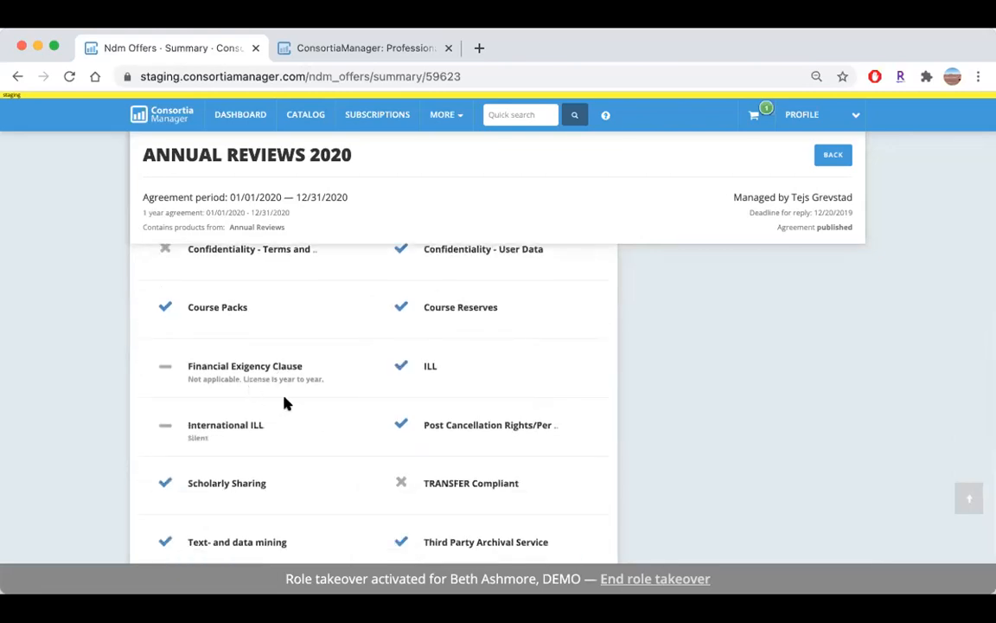
scroll(286, 400, "down", 5)
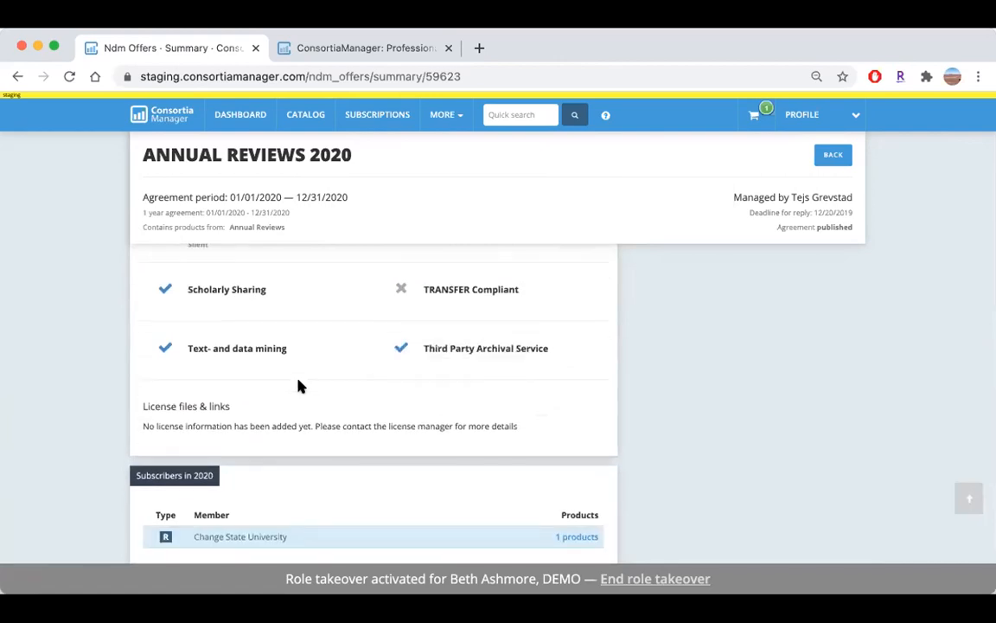
- Return to the license summary and compare the 2020 license terms across subscribed and unsubscribed agreements
left_click(456, 116)
left_click(461, 172)
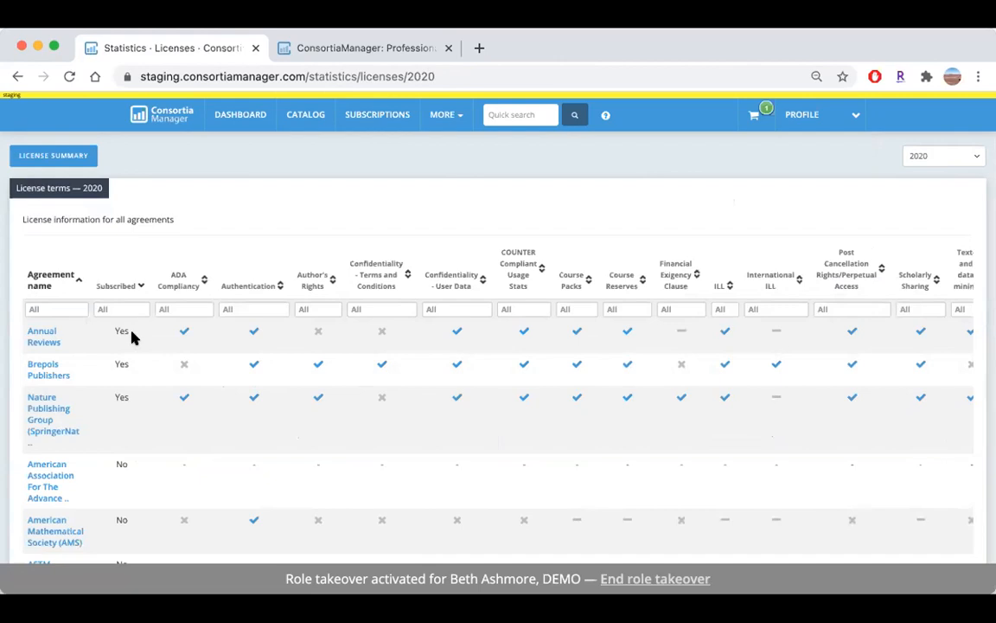
scroll(134, 347, "down", 4)
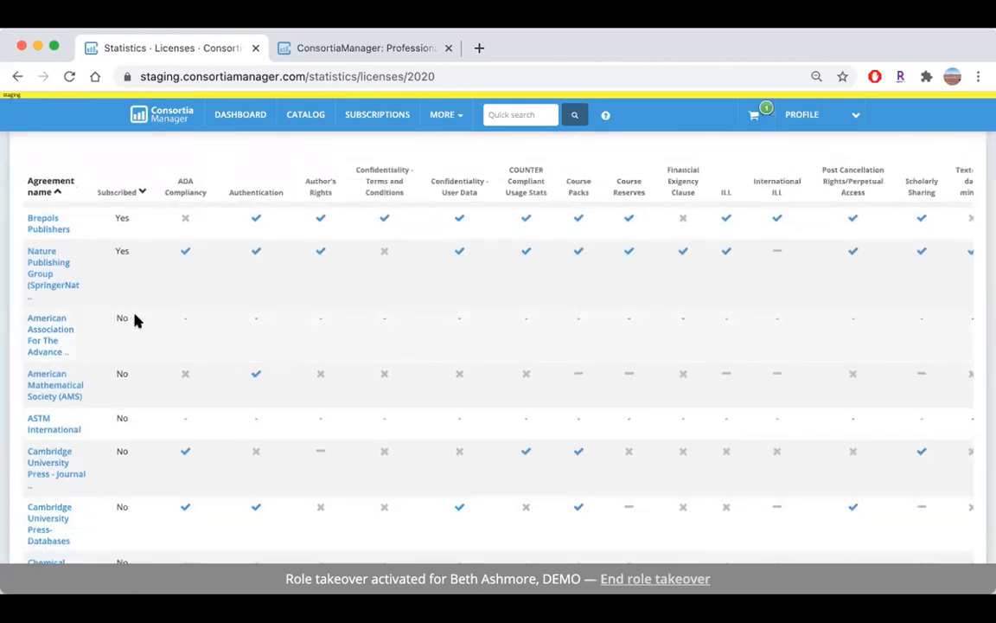
scroll(134, 320, "up", 4)
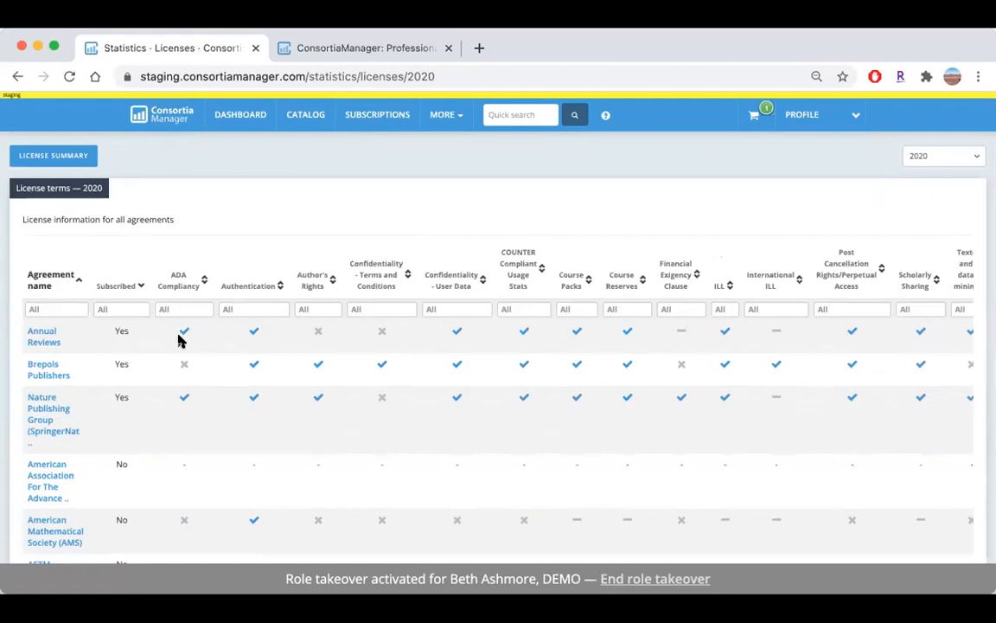
- View the renewal overview, then revisit the dashboard and open the pending renewals from there
left_click(456, 121)
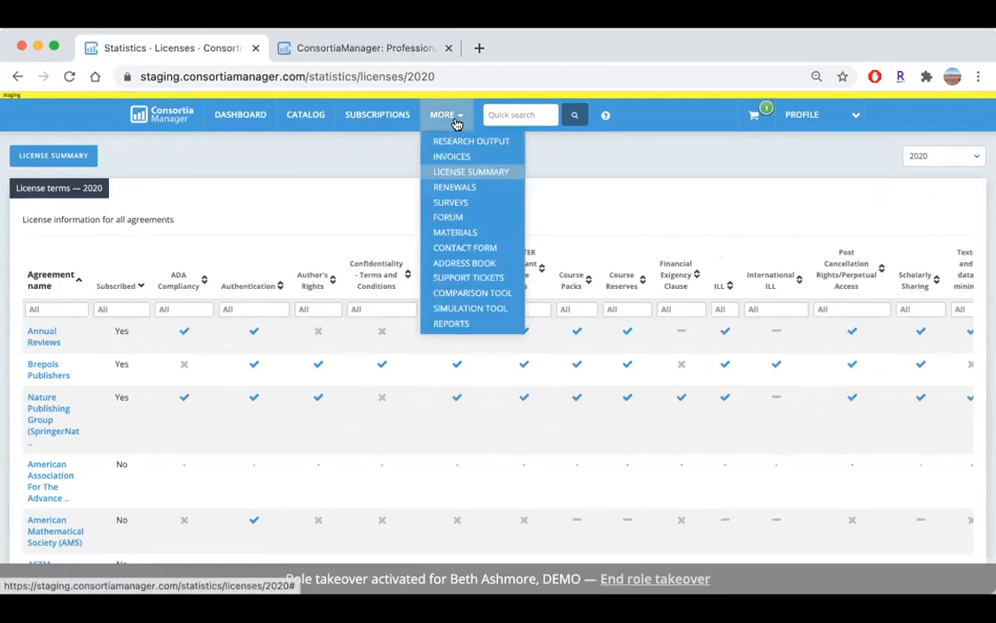
left_click(467, 190)
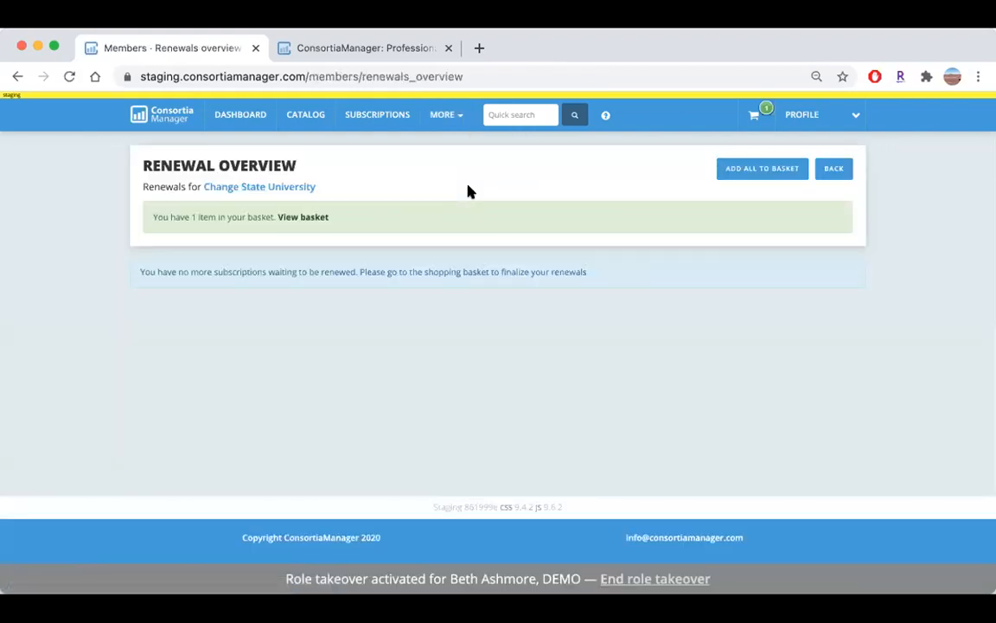
left_click(236, 116)
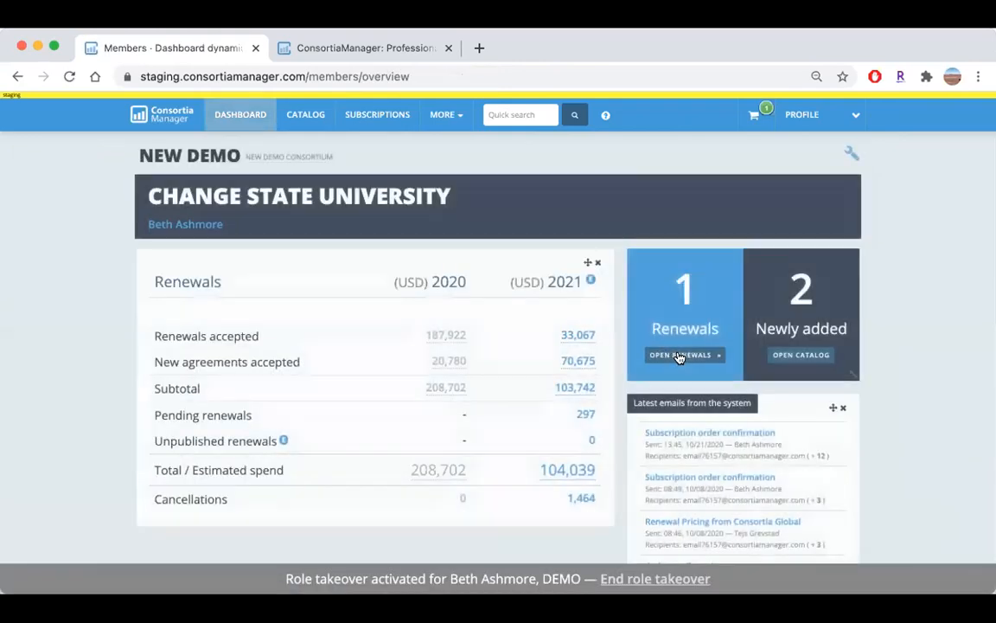
left_click(679, 356)
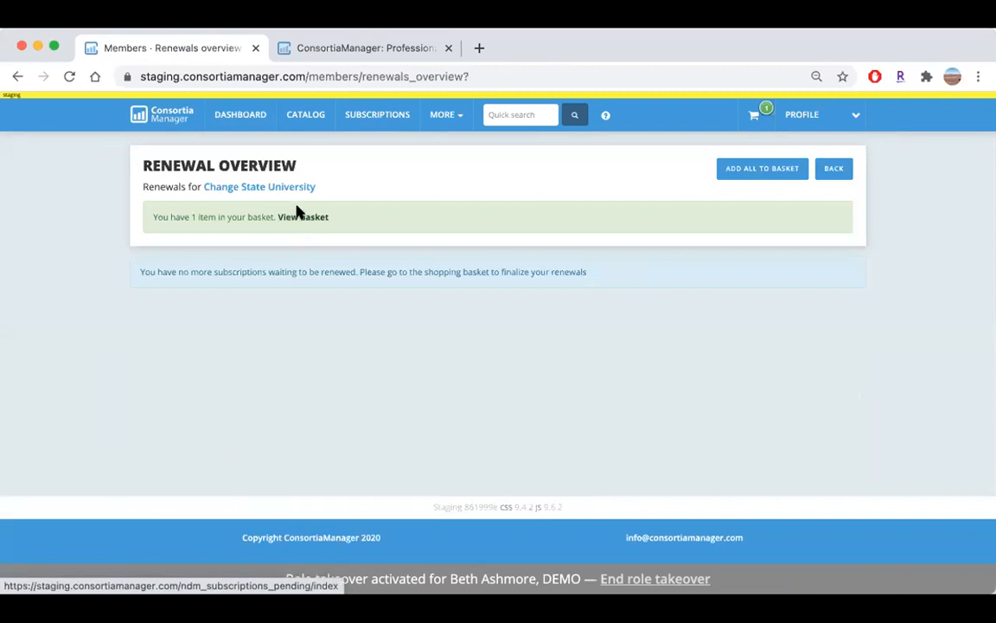
- View the consortium's shared materials collection and then the help sections with training documentation
left_click(447, 116)
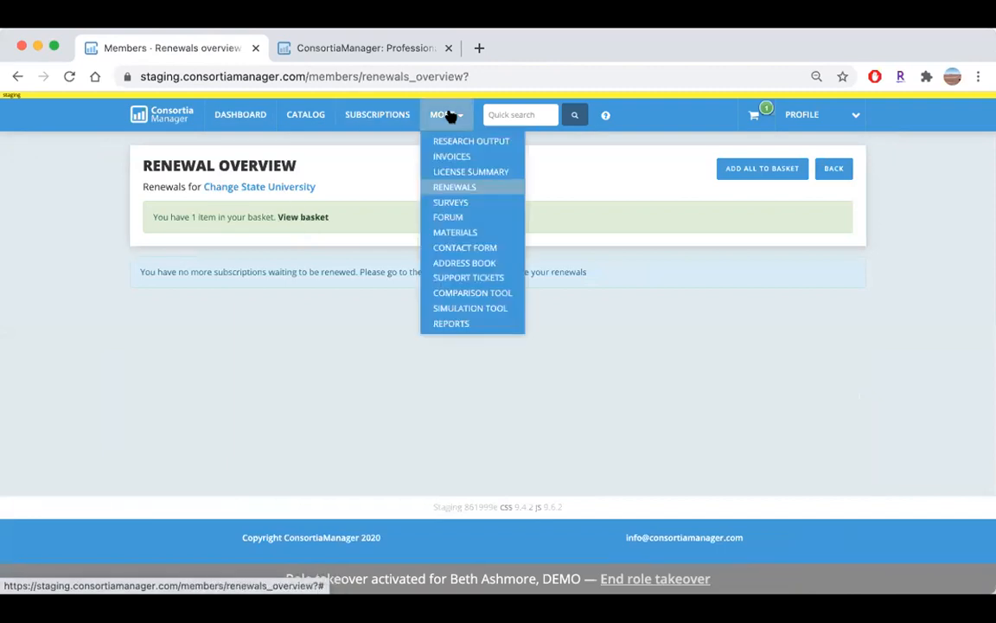
left_click(467, 231)
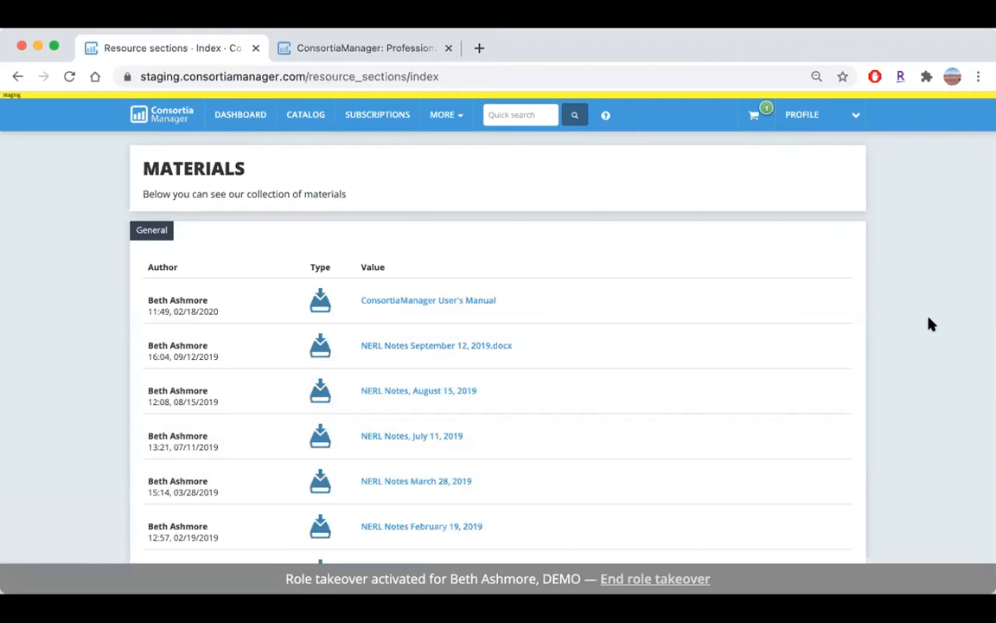
left_click(604, 119)
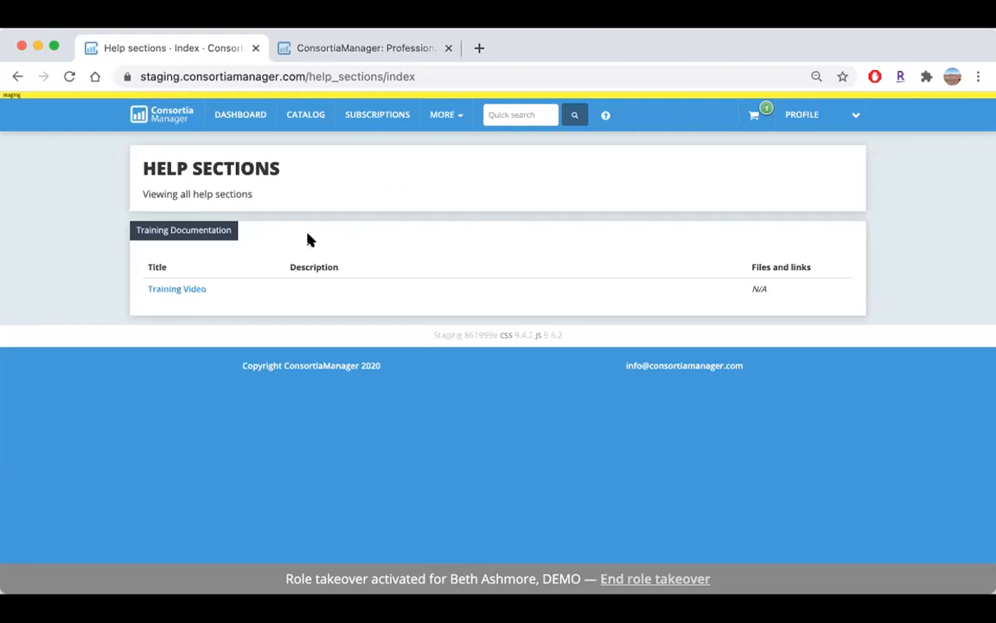
- Open the support tickets list and look through the blank form for creating a new ticket
left_click(443, 120)
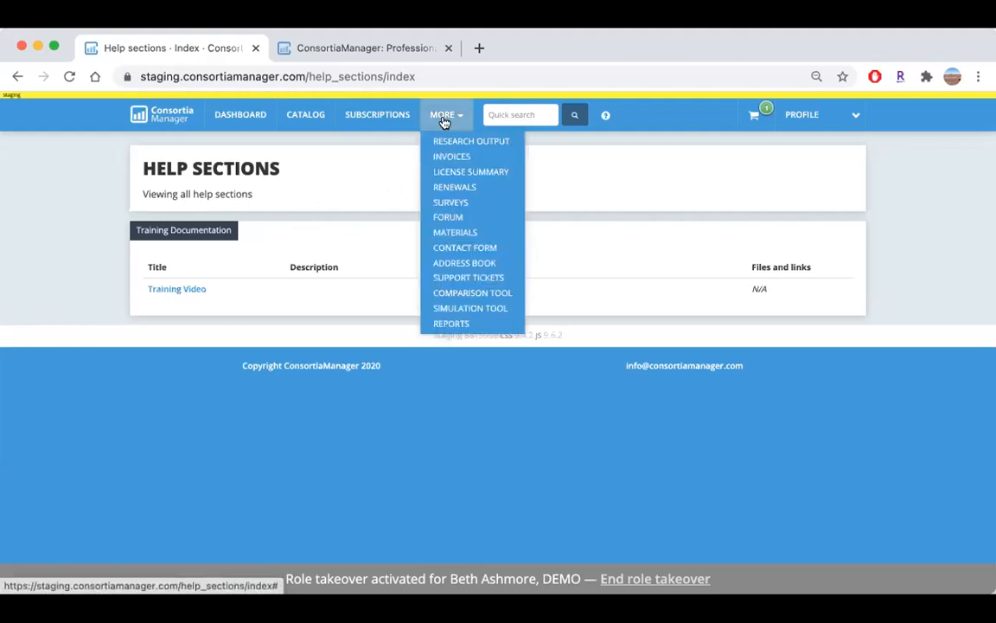
left_click(471, 277)
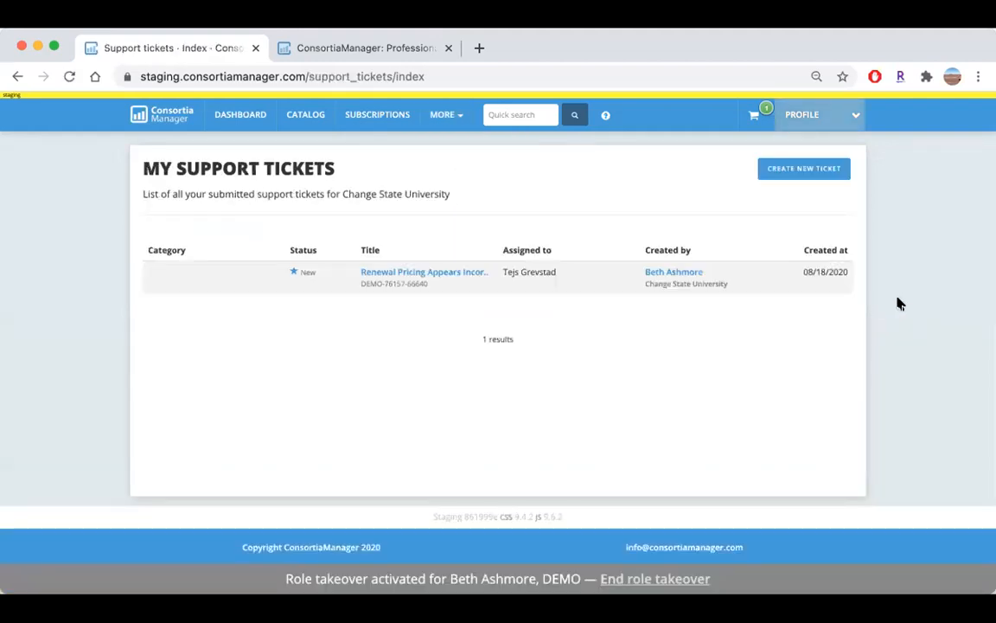
left_click(805, 169)
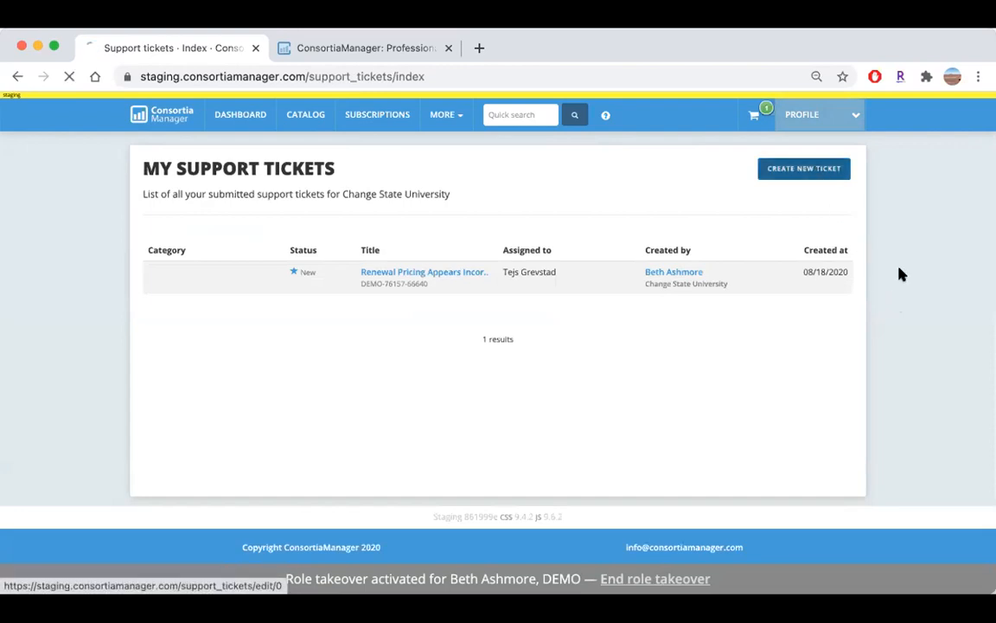
scroll(896, 305, "down", 1)
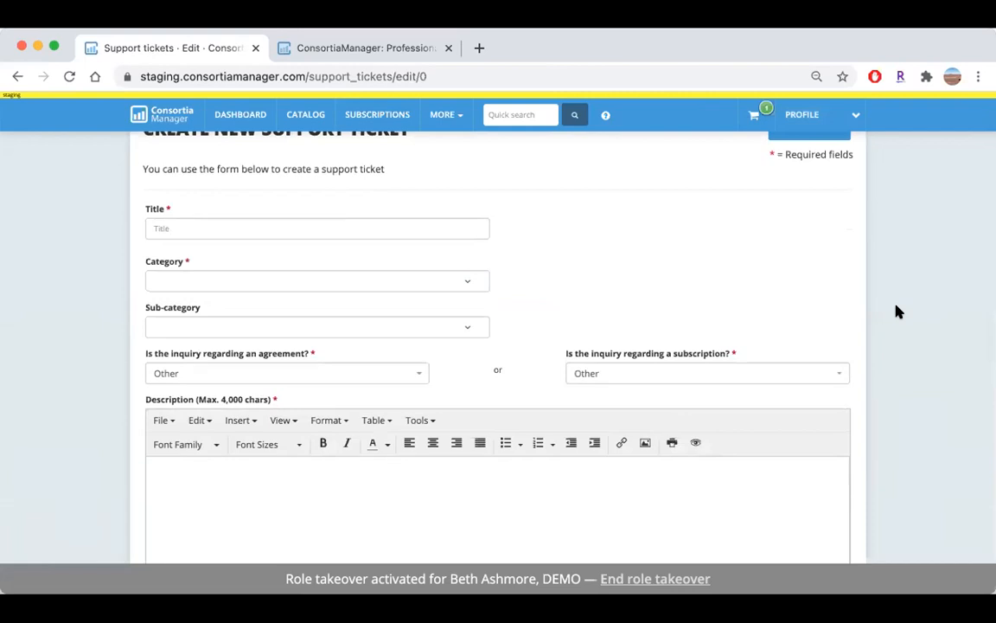
scroll(896, 311, "down", 5)
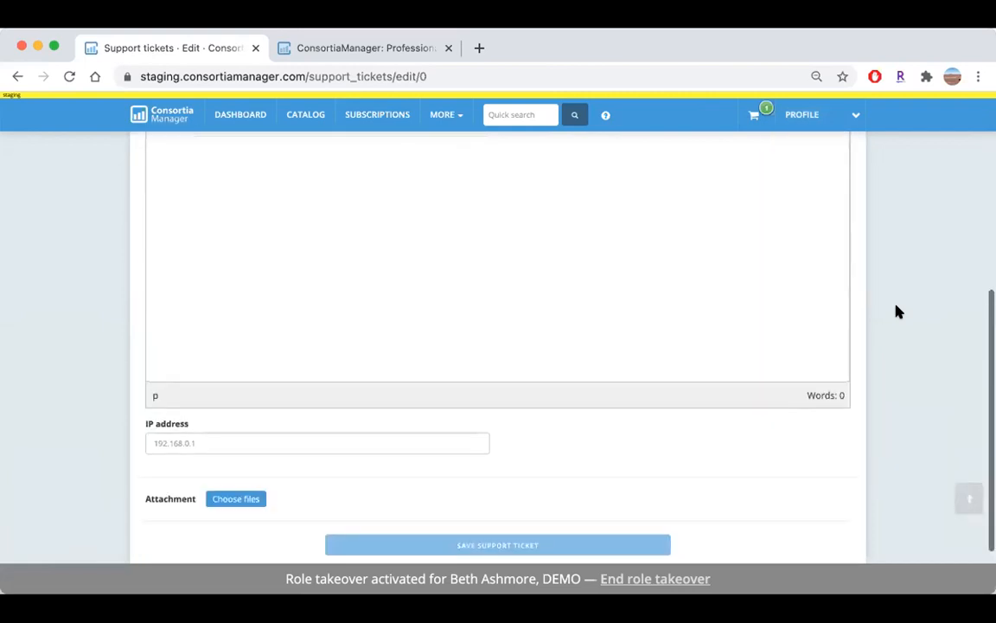
scroll(896, 312, "up", 5)
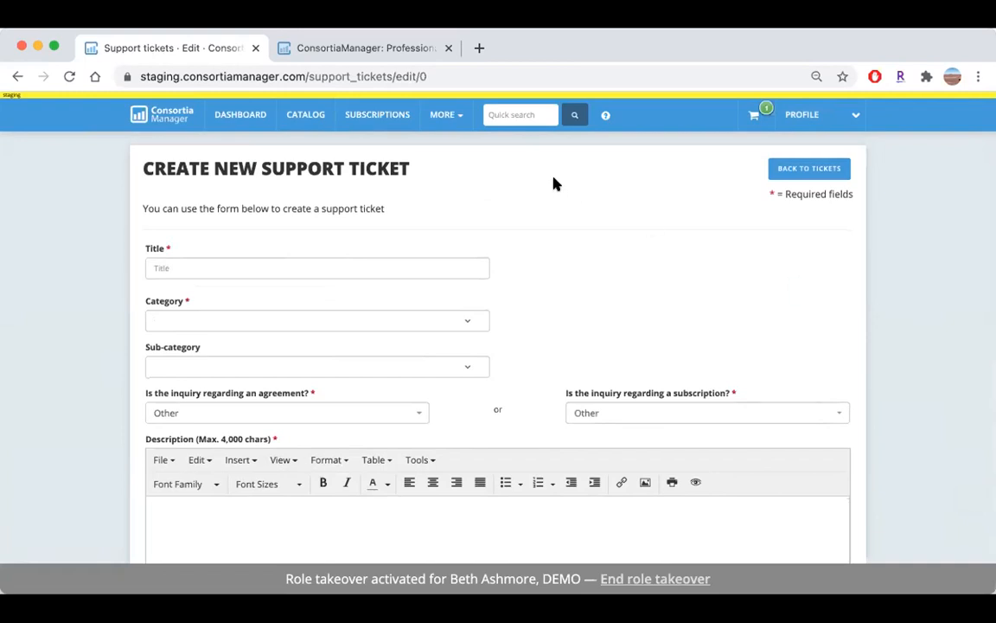
- Open the contact form and review its recipient type options and message fields
left_click(443, 121)
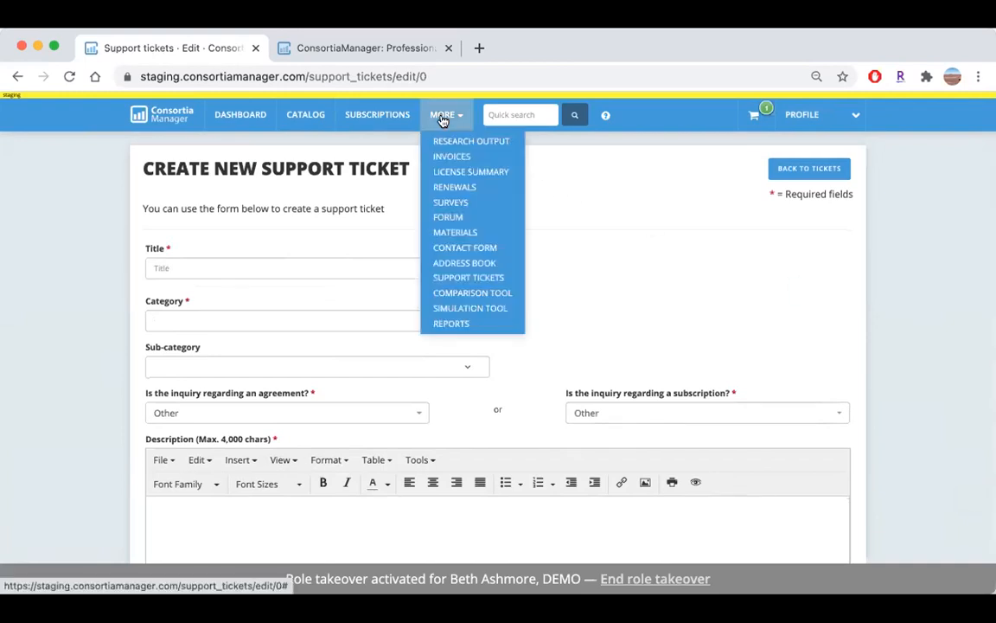
left_click(513, 252)
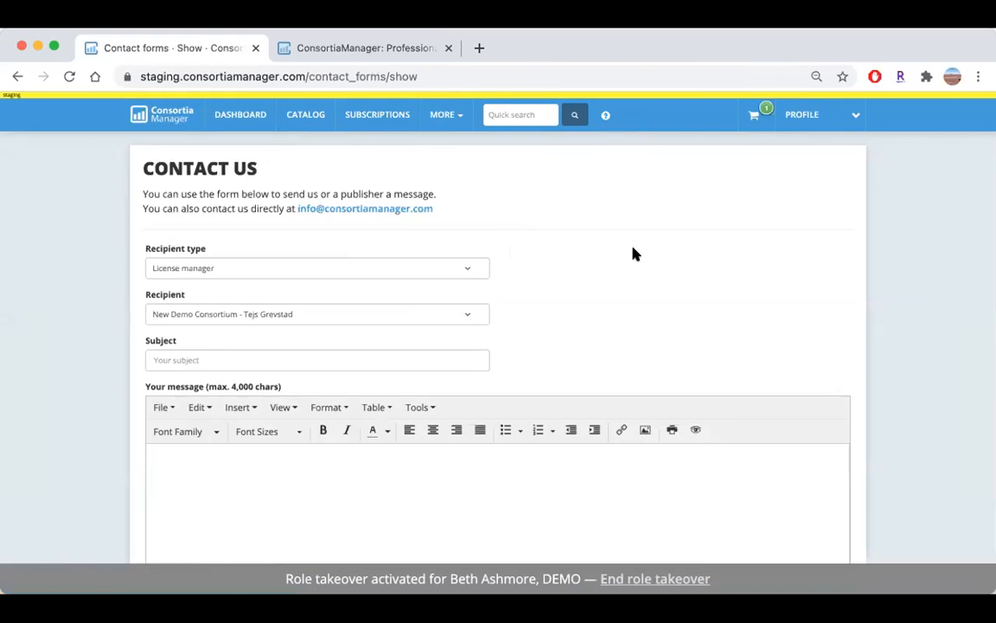
left_click(468, 271)
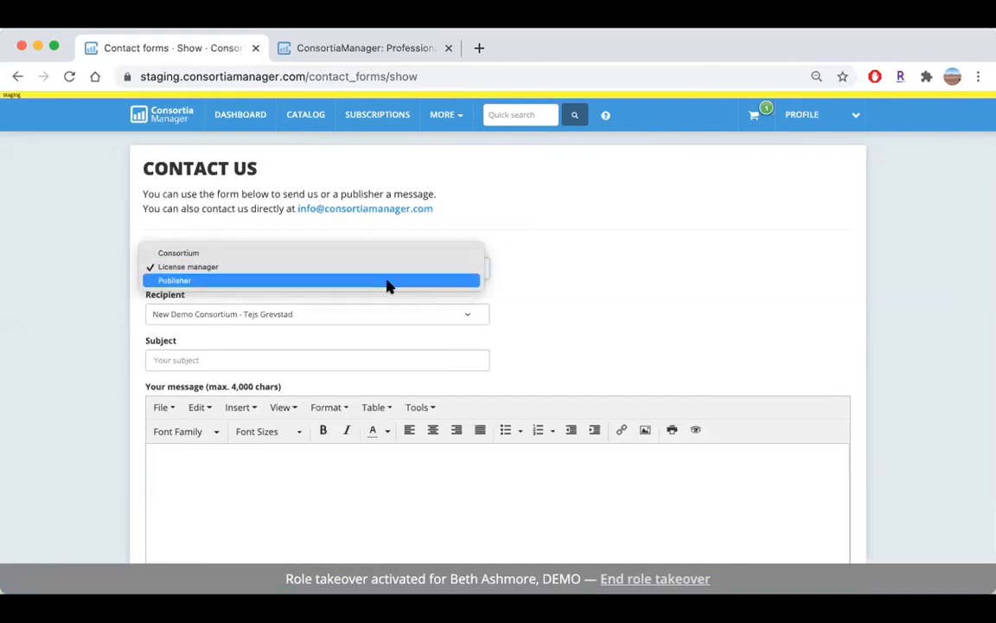
left_click(599, 294)
scroll(705, 343, "down", 5)
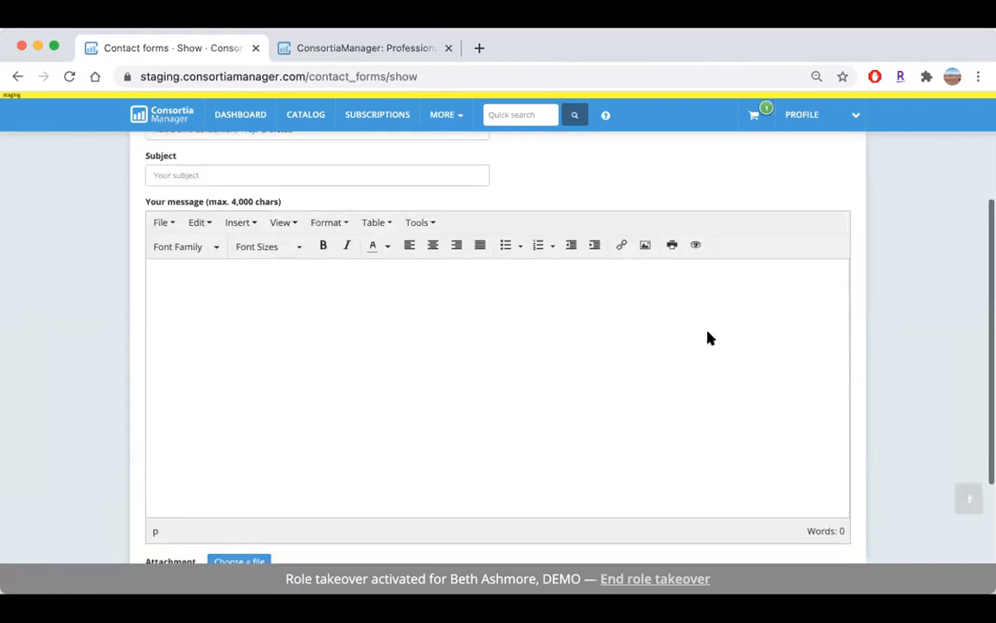
scroll(708, 339, "up", 5)
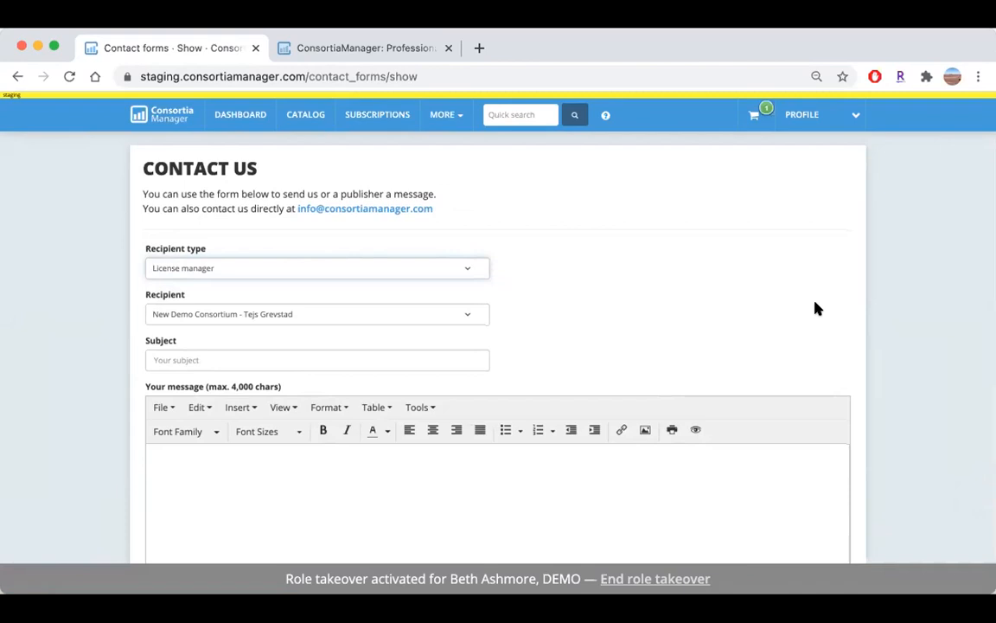
- Open the address book and view the member contacts, then the publisher contacts
left_click(442, 114)
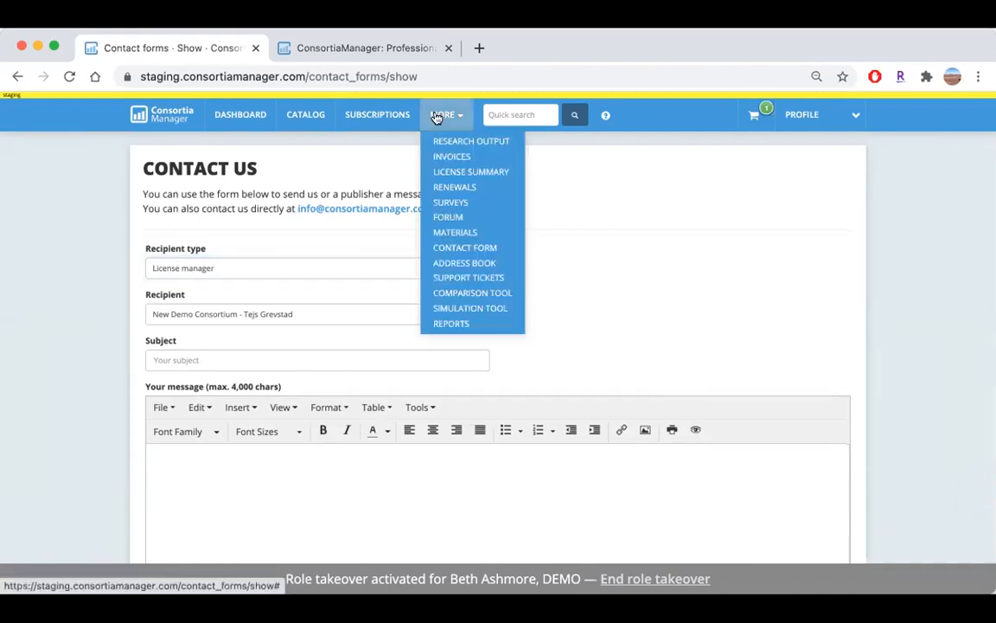
left_click(492, 264)
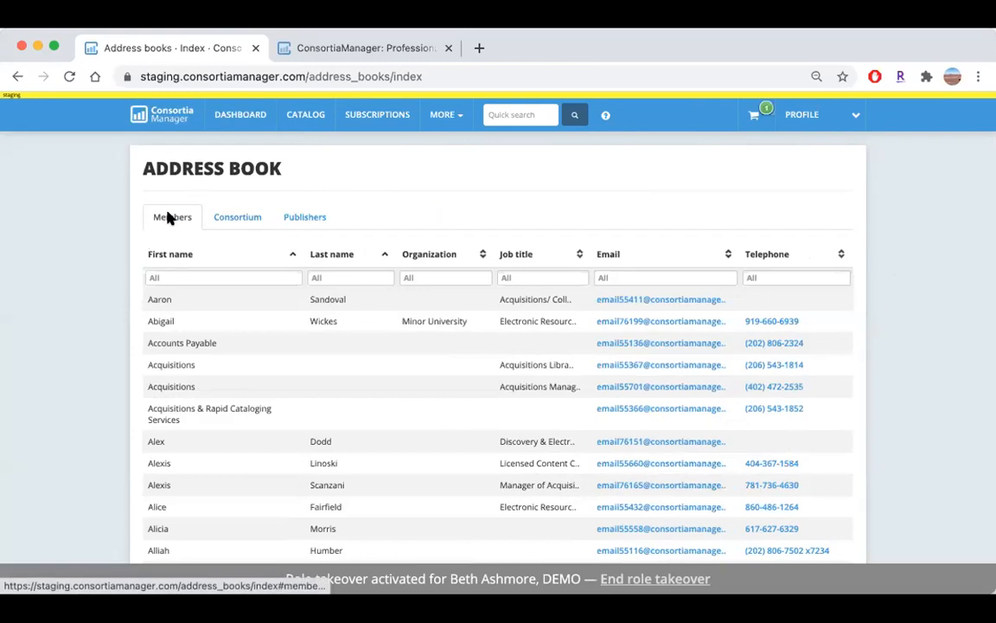
left_click(316, 222)
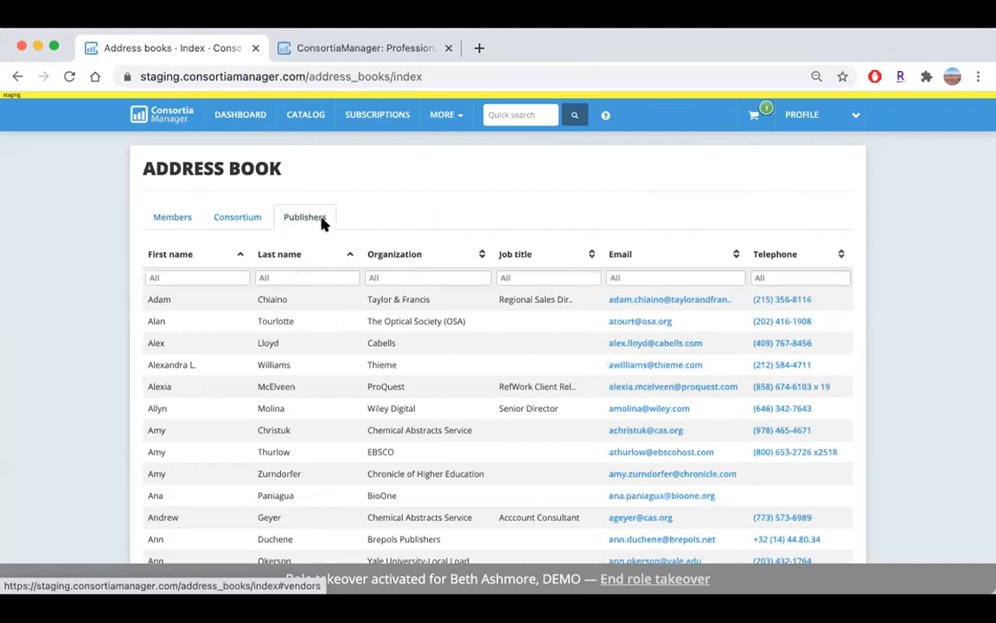
- Start a new report from the reports overview, set its type to Subscriptions and view its available columns
left_click(456, 122)
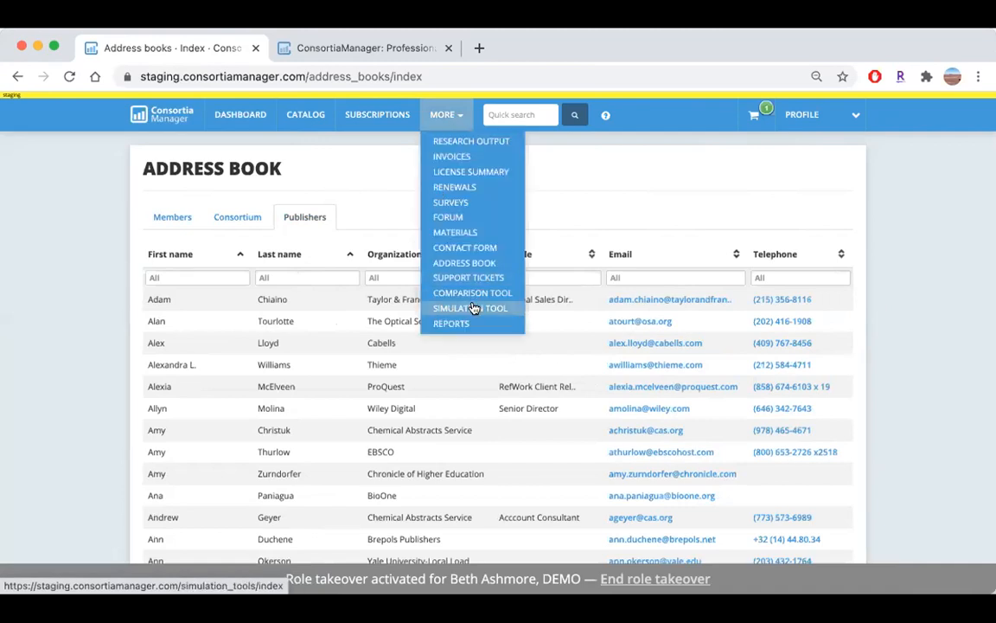
left_click(450, 324)
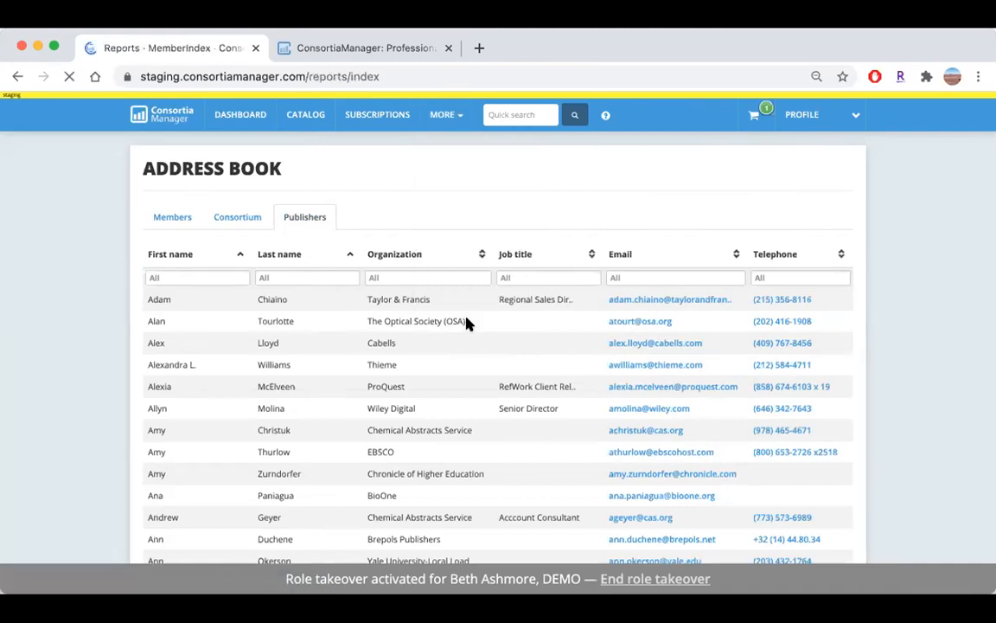
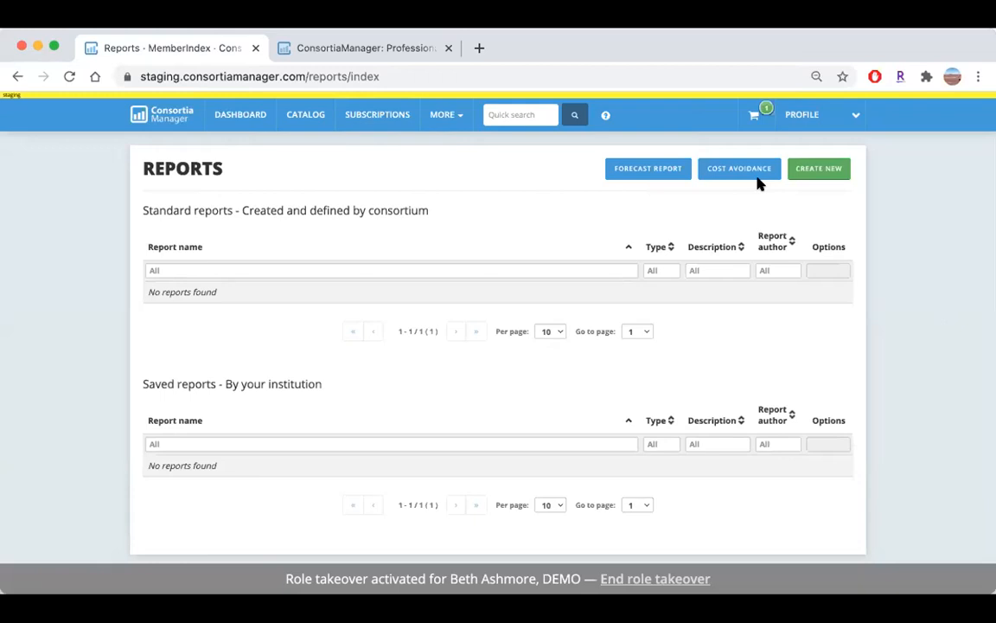
left_click(812, 171)
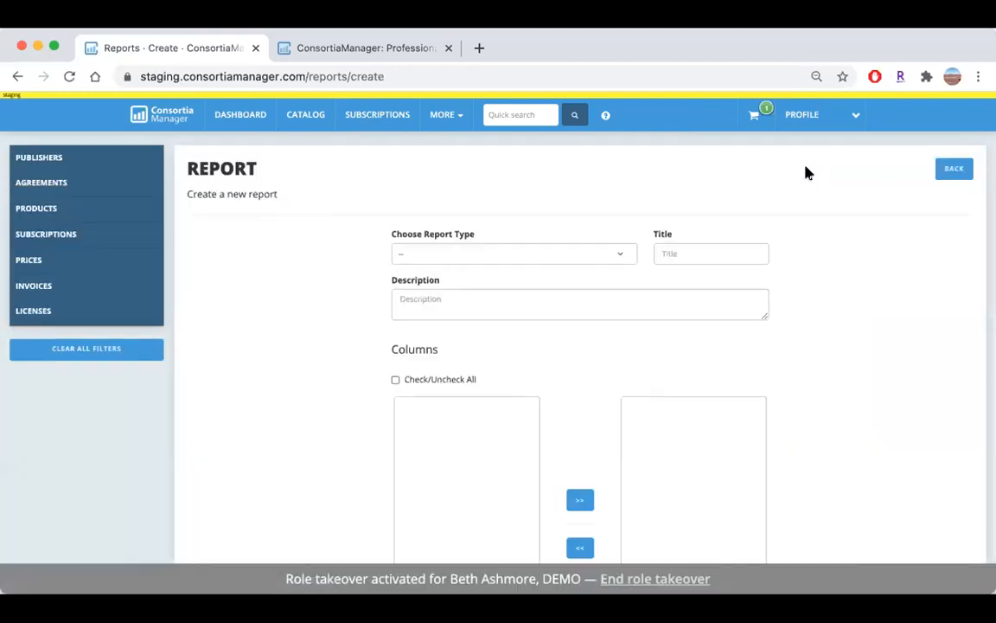
left_click(543, 256)
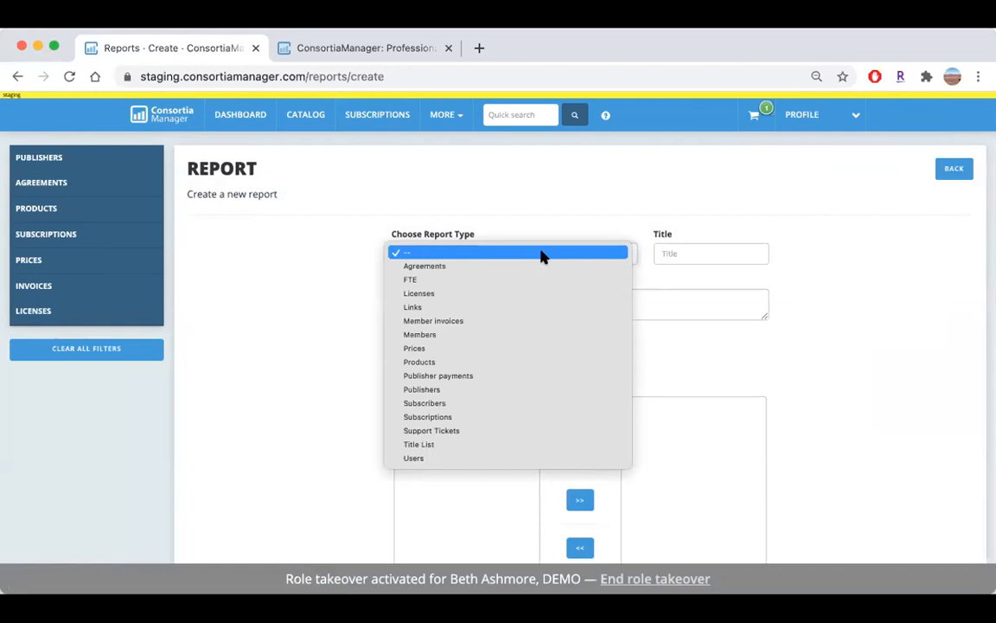
left_click(462, 416)
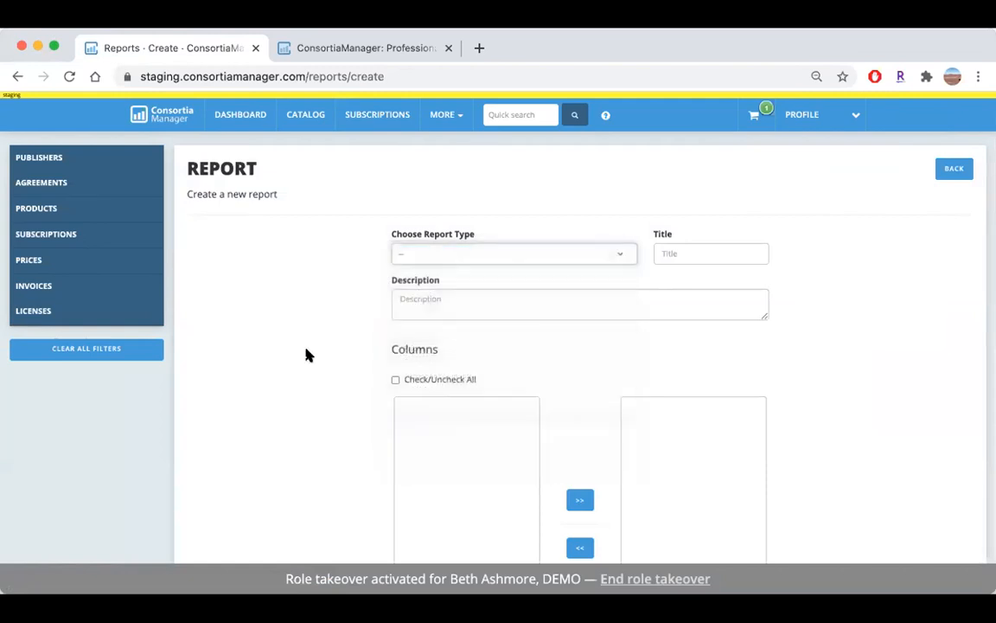
scroll(315, 309, "down", 3)
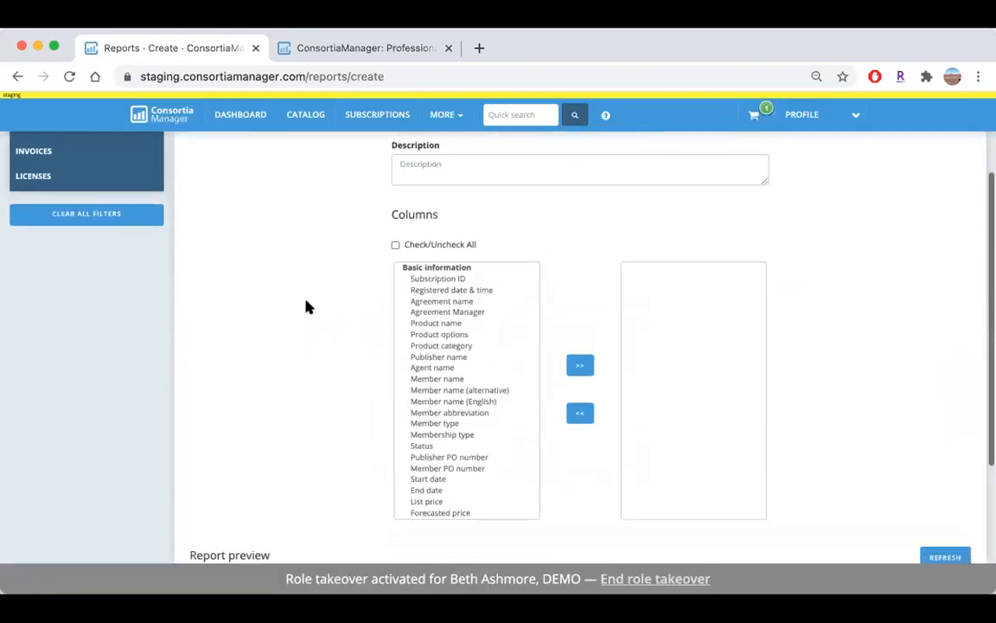
- Add the Agreement name and Member name columns to the subscriptions report
left_click(473, 301)
left_click(580, 365)
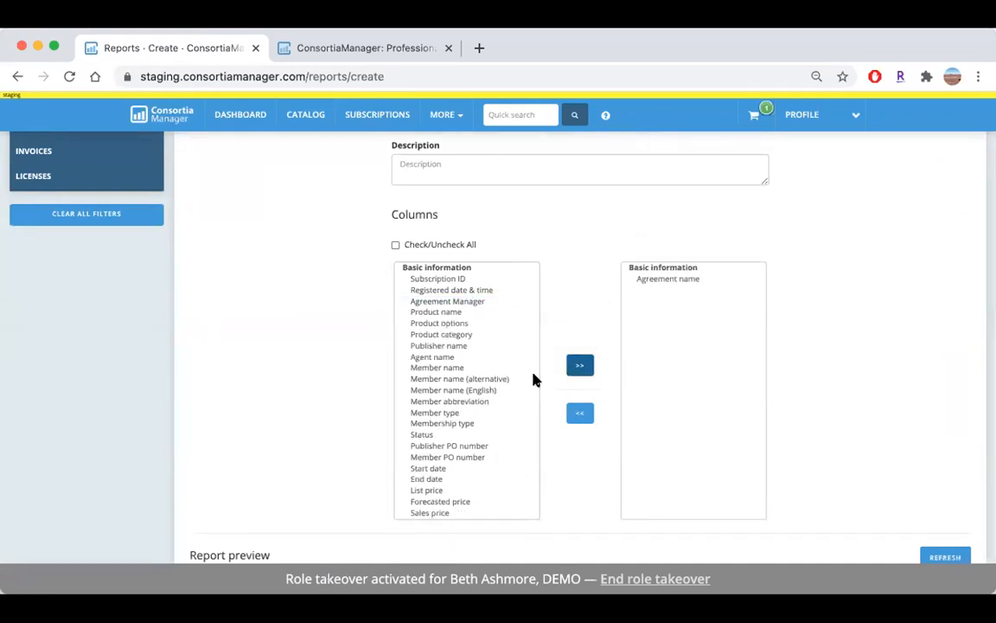
left_click(482, 368)
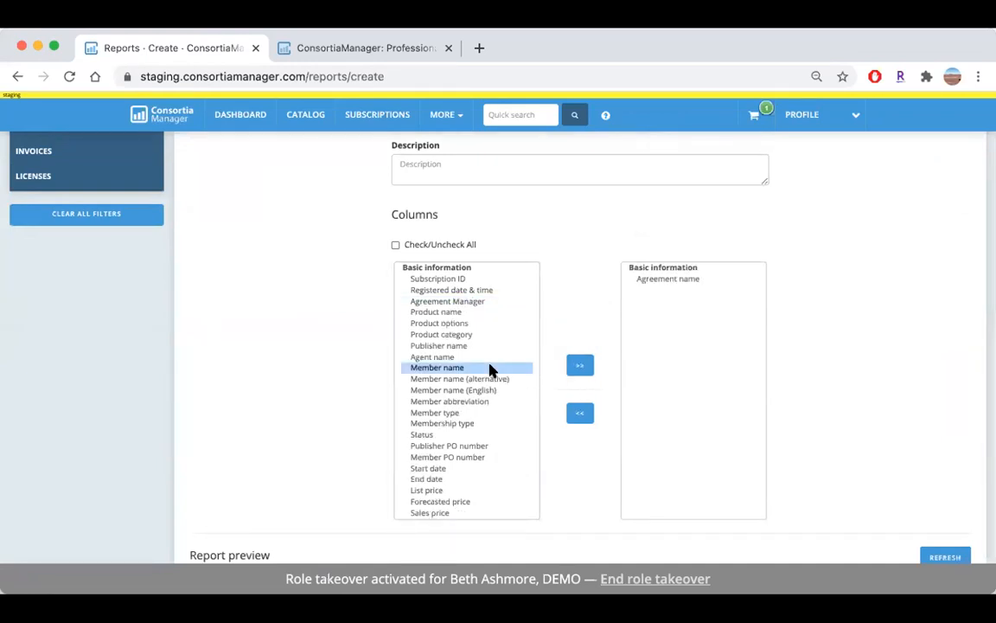
left_click(579, 366)
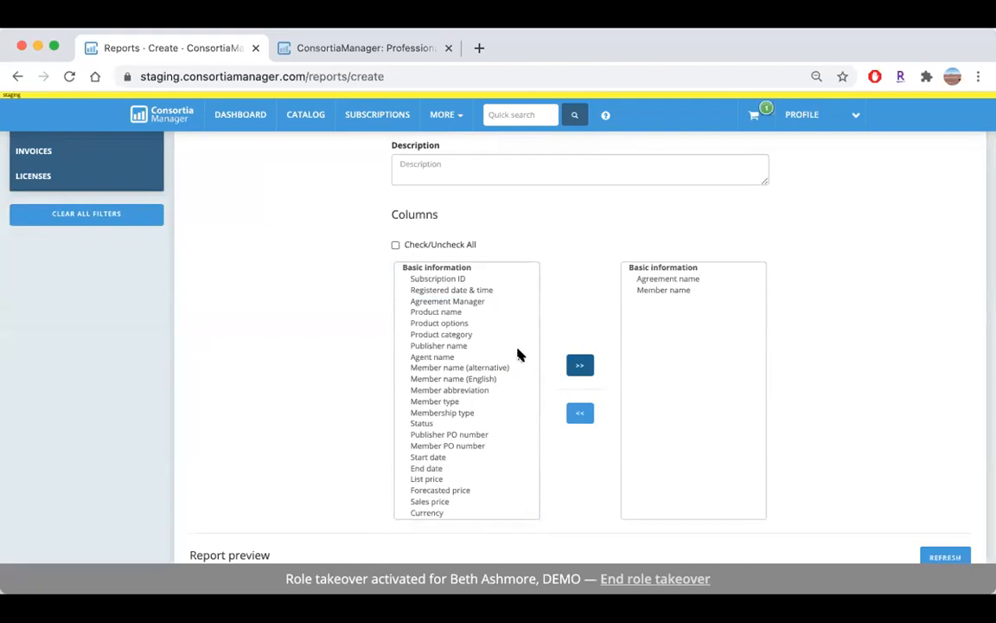
- Add the Start date, End date and Final price columns to the report
scroll(519, 355, "down", 1)
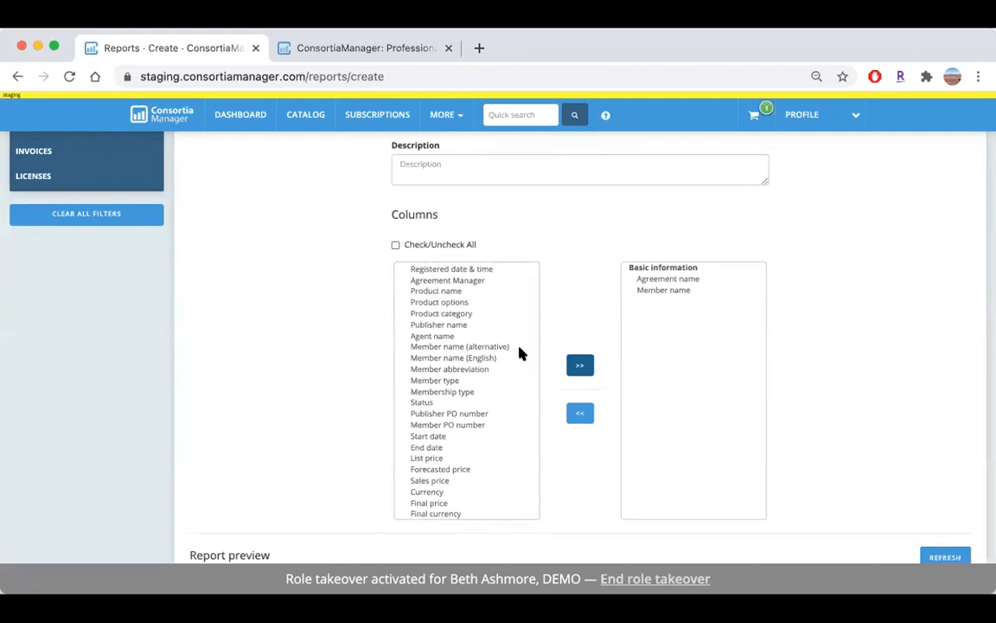
scroll(519, 353, "down", 2)
scroll(519, 353, "down", 2)
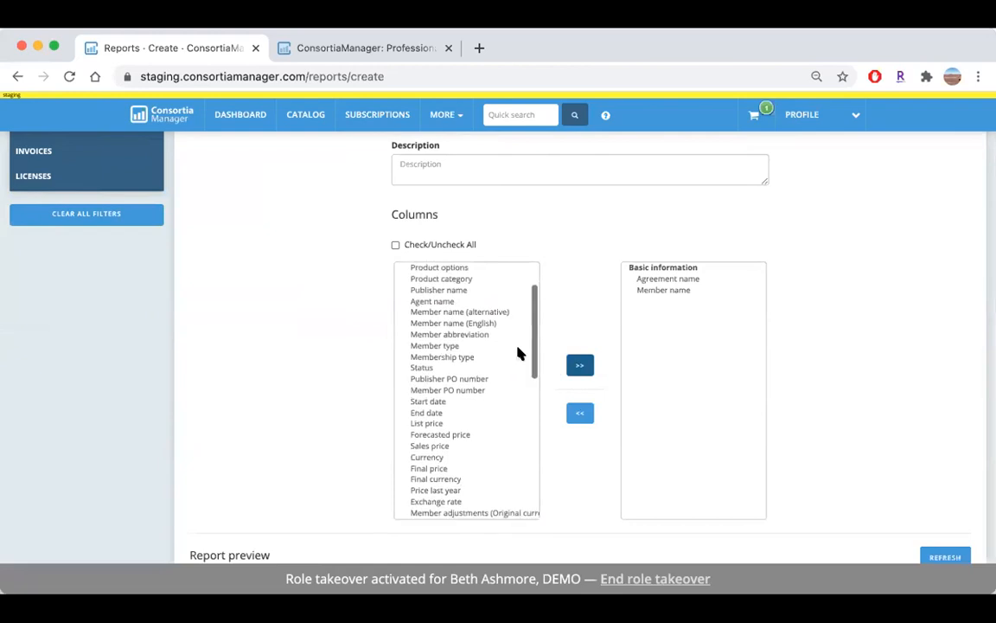
left_click(445, 385)
left_click(443, 397, "shift")
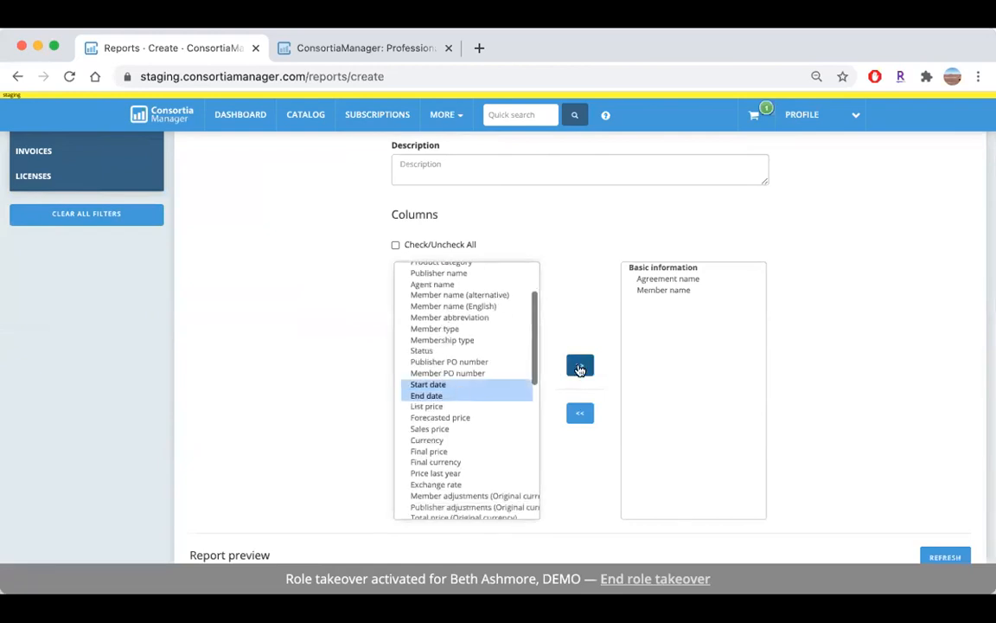
left_click(580, 365)
scroll(436, 381, "down", 3)
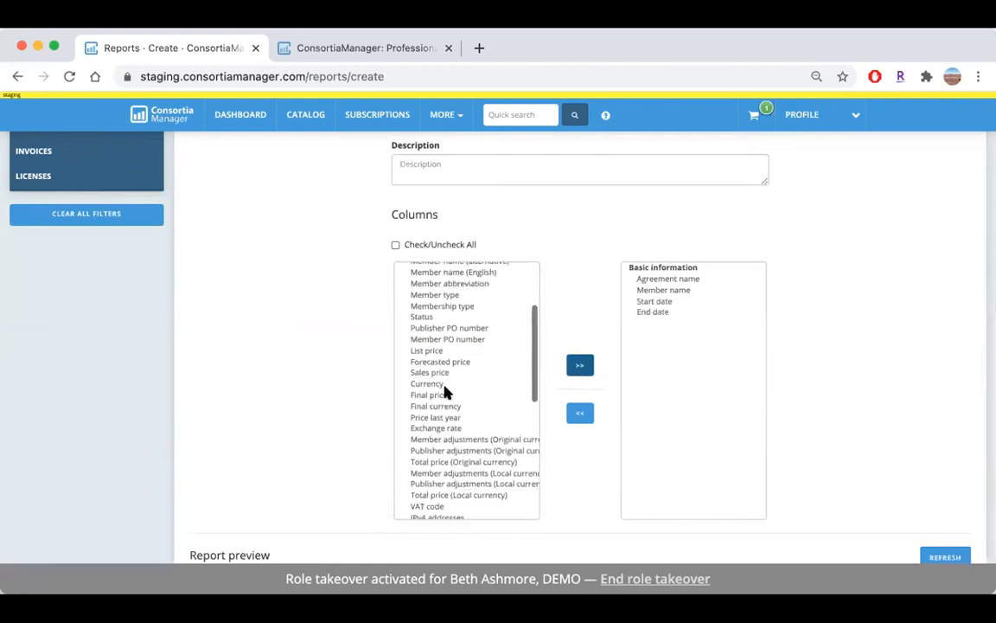
left_click(443, 395)
left_click(580, 365)
- Refresh the report preview with the chosen columns and review its rows through to the generate and save options
scroll(437, 404, "down", 10)
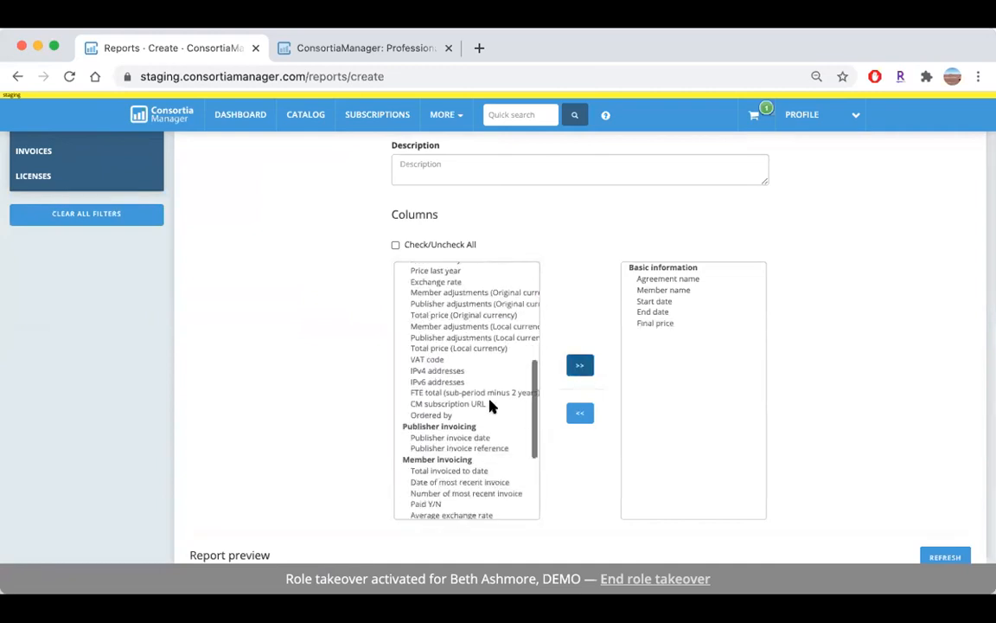
scroll(865, 450, "down", 1)
left_click(944, 513)
scroll(881, 369, "down", 5)
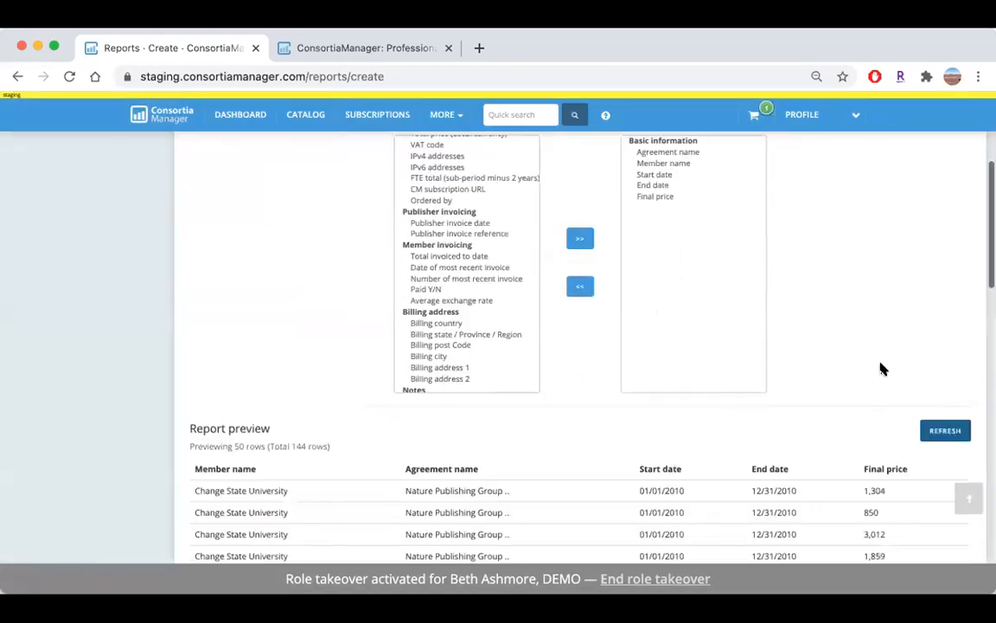
scroll(881, 366, "up", 1)
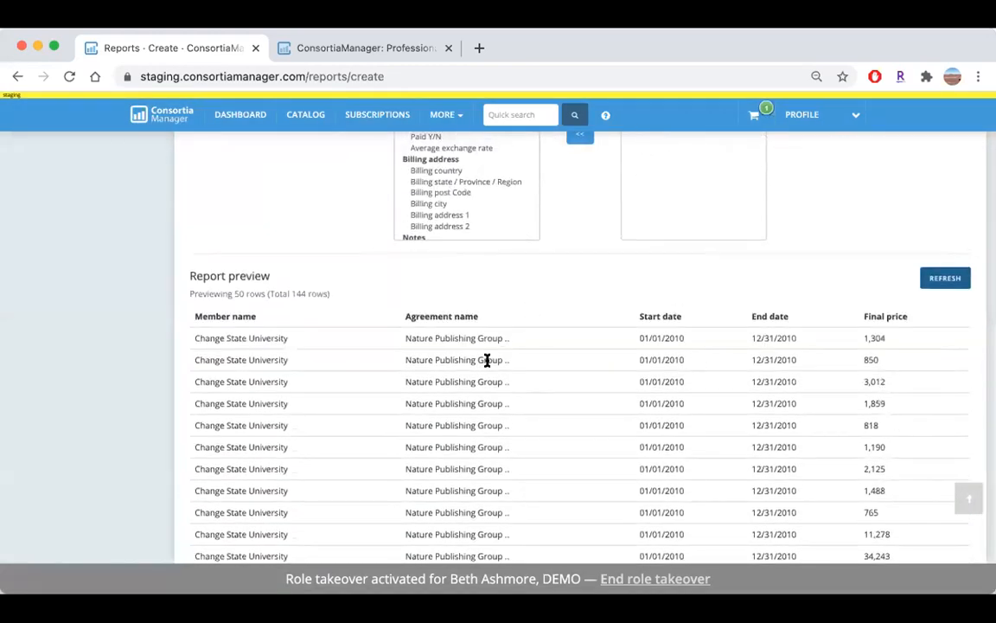
scroll(540, 371, "down", 15)
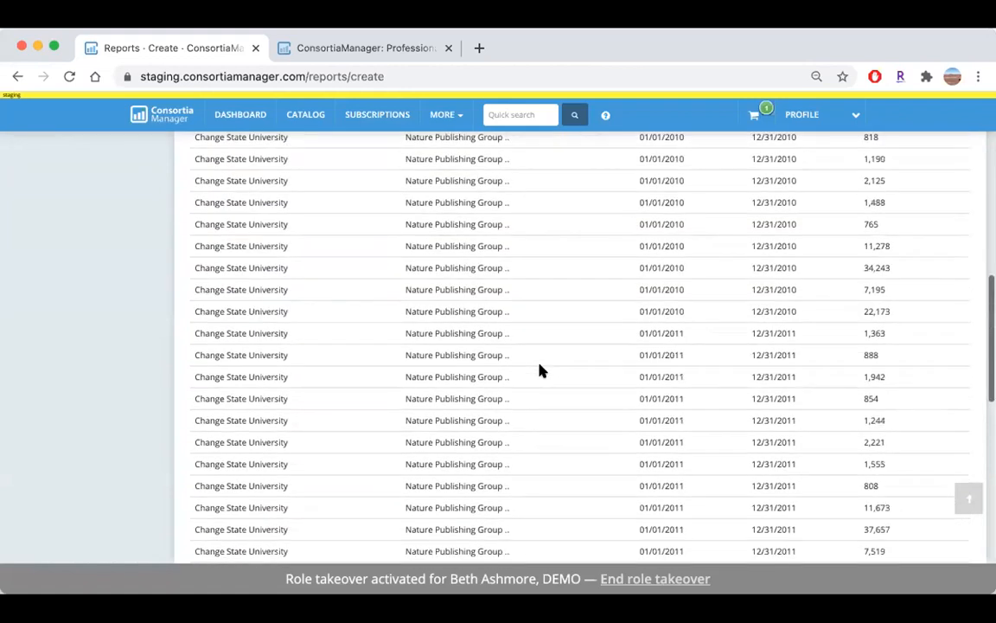
scroll(540, 371, "down", 6)
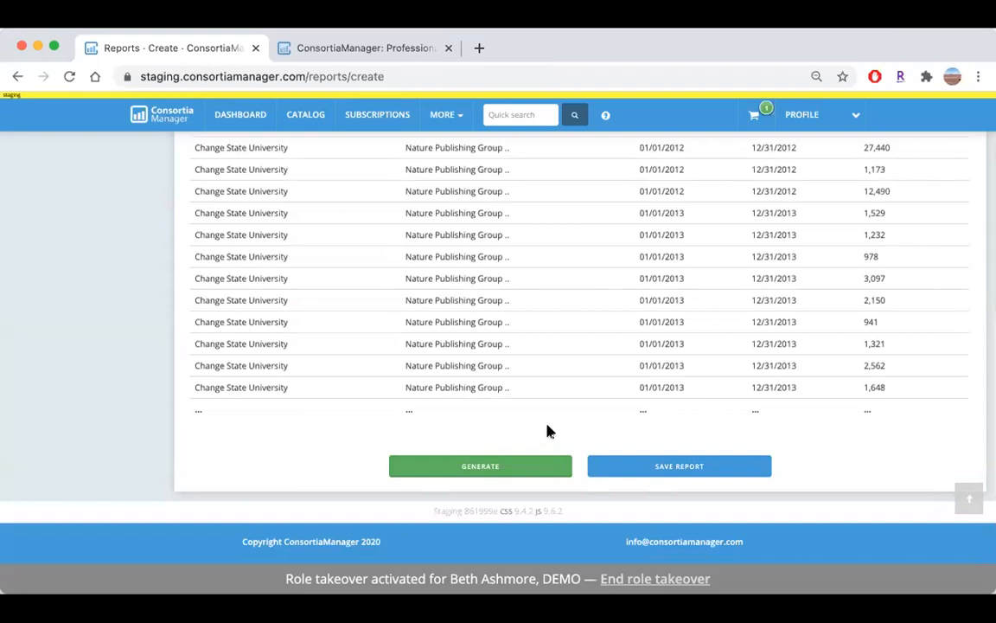
scroll(547, 431, "up", 15)
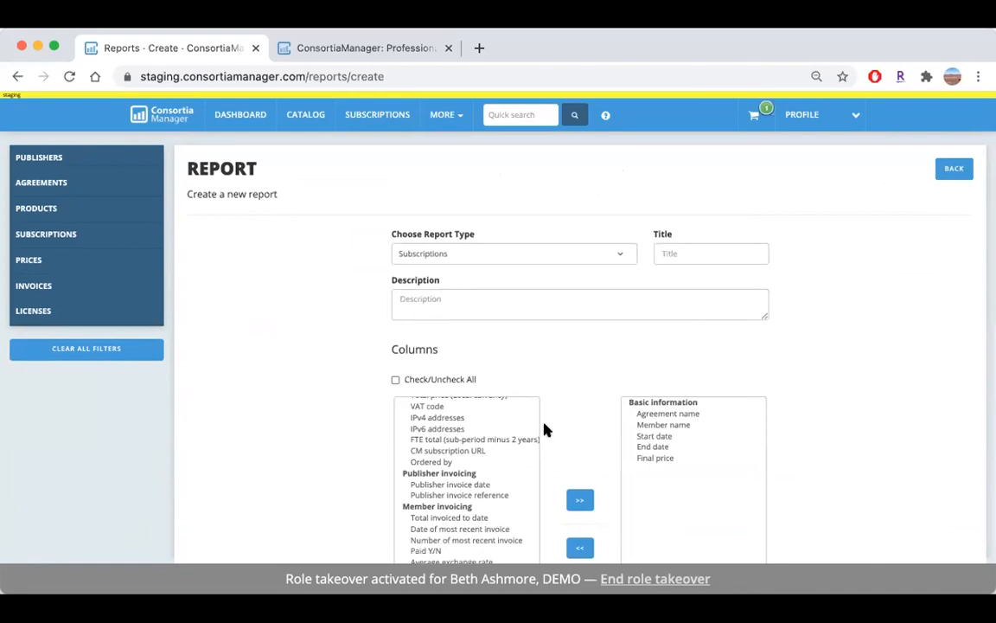
- Run a quick search for "ebsco" and view the contacts, agreements and products results in turn
left_click(515, 115)
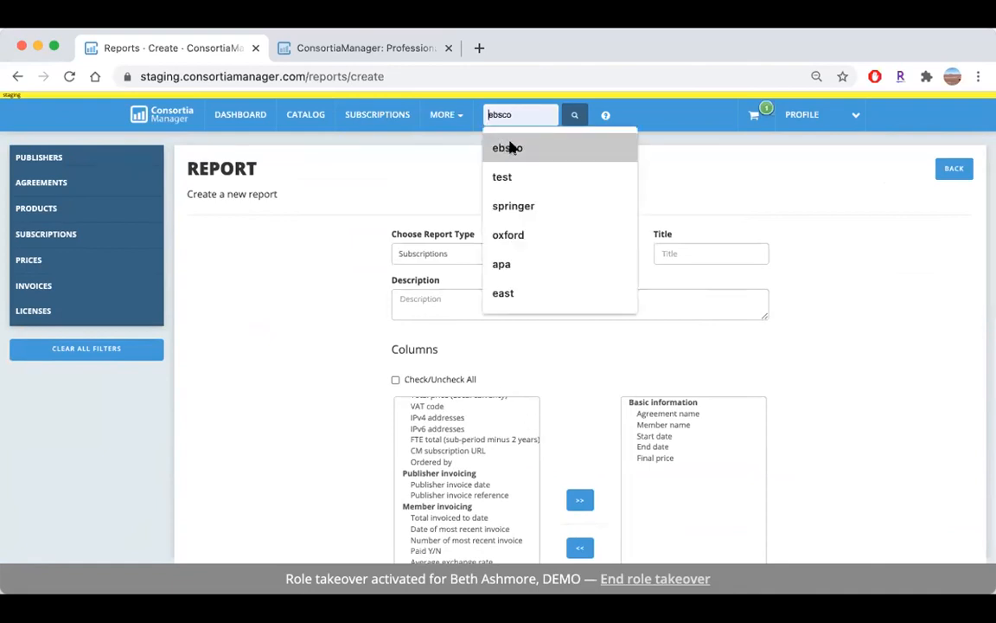
left_click(510, 147)
left_click(575, 116)
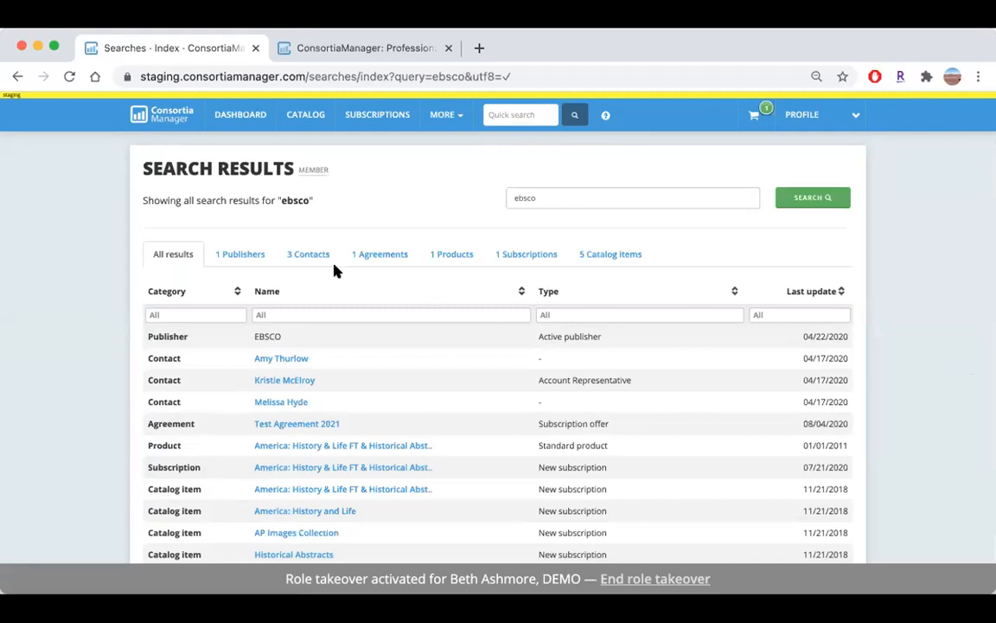
left_click(307, 253)
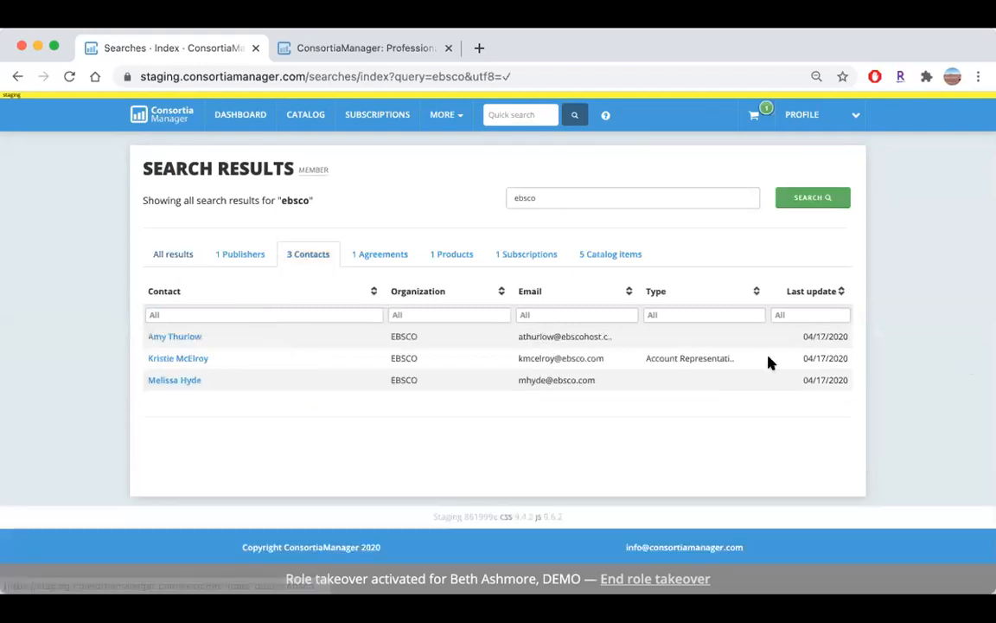
right_click(378, 258)
left_click(363, 262)
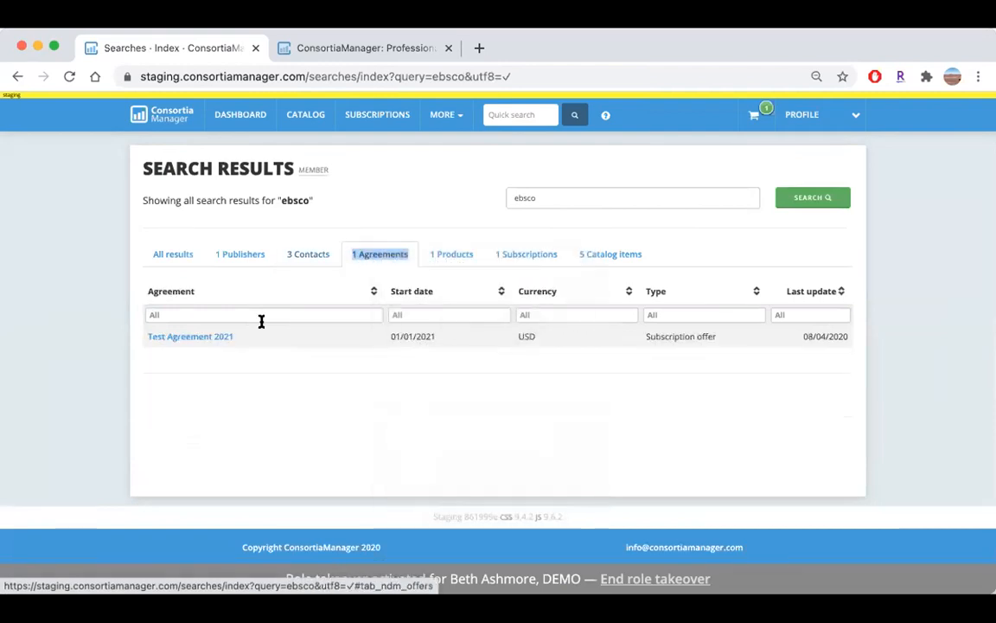
left_click(456, 254)
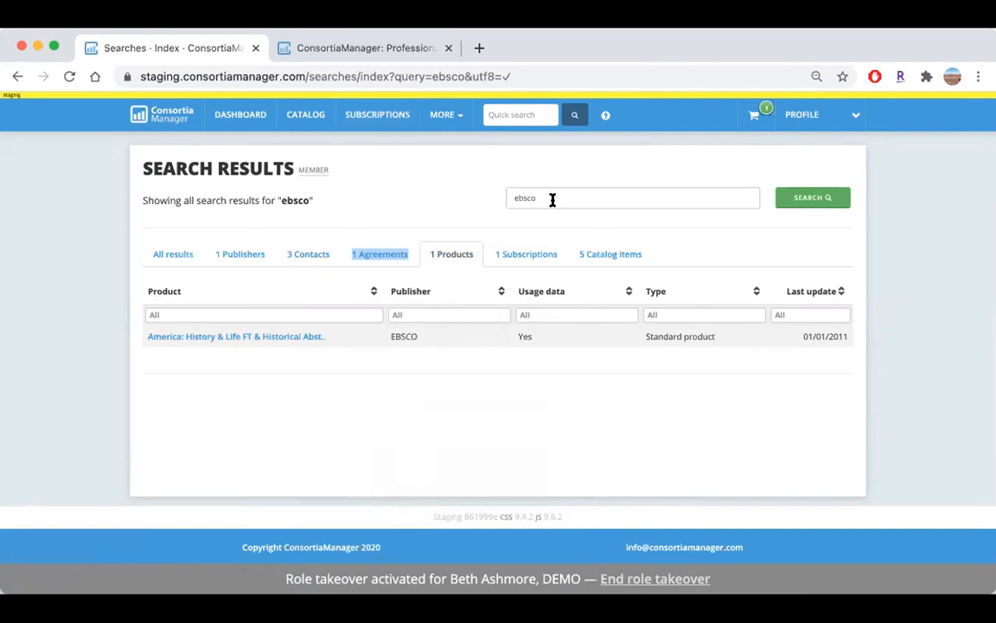
- Open the member library's profile, view the form for updating its FTE data, and return to the profile without saving
left_click(852, 121)
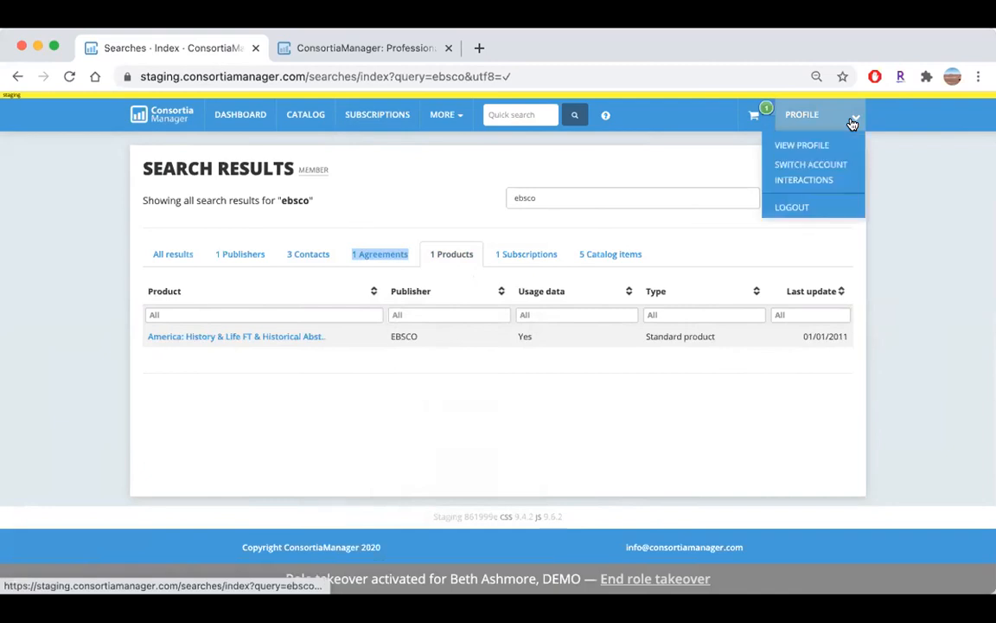
left_click(802, 145)
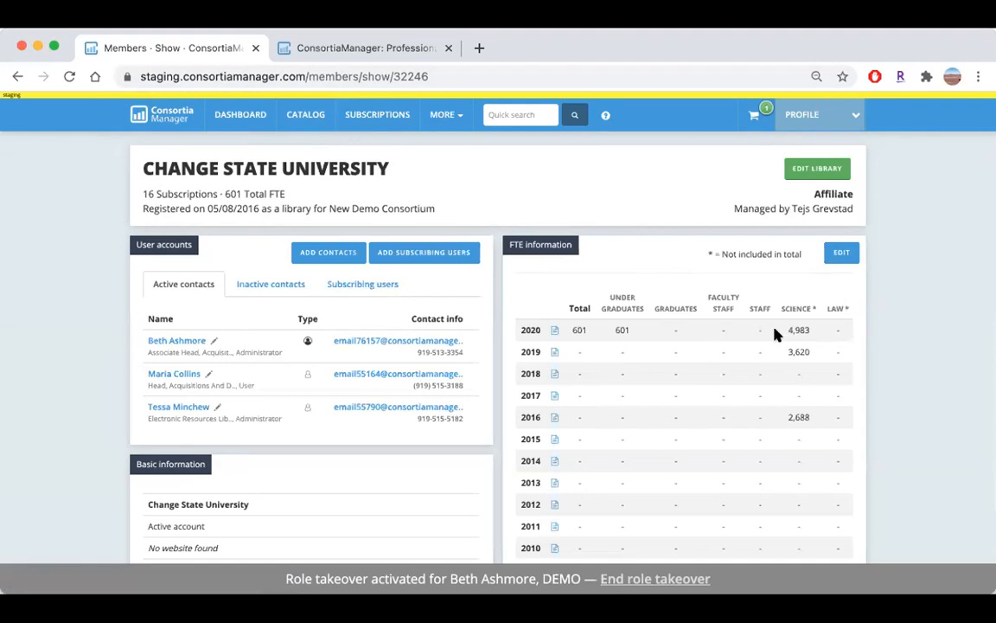
left_click(840, 255)
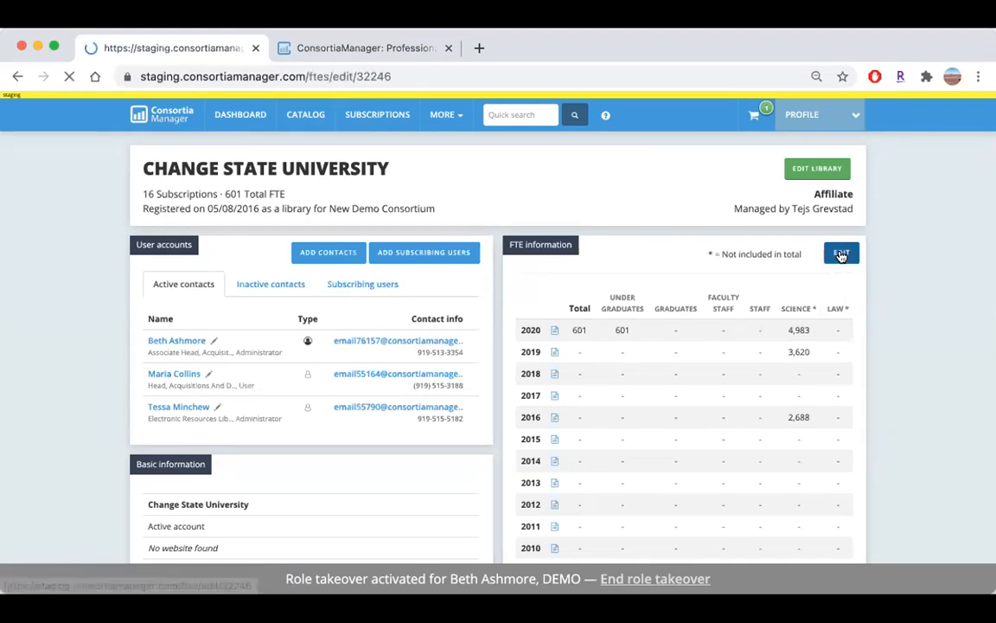
left_click(396, 279)
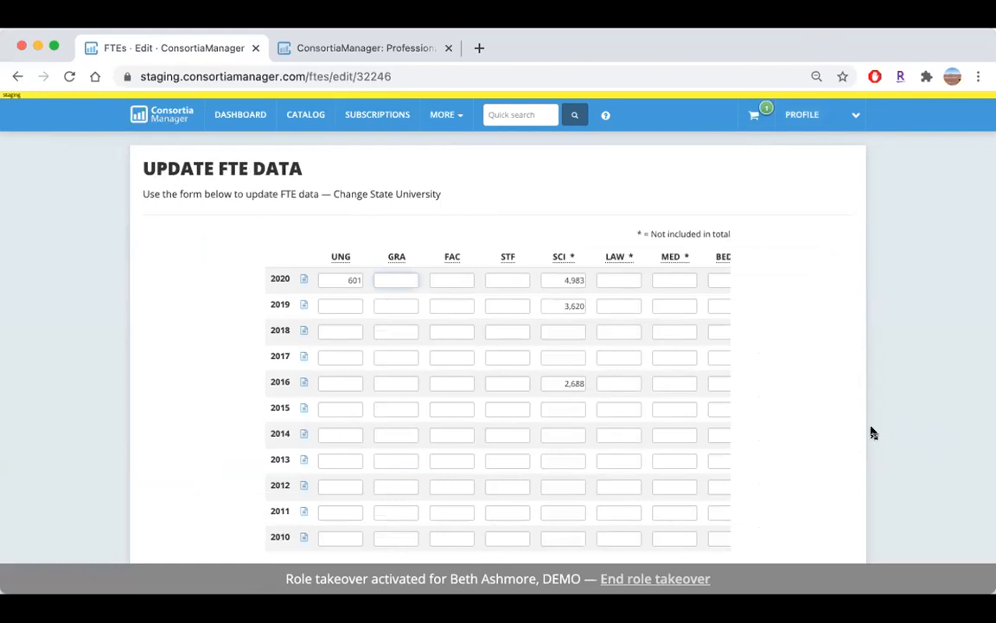
left_click(16, 79)
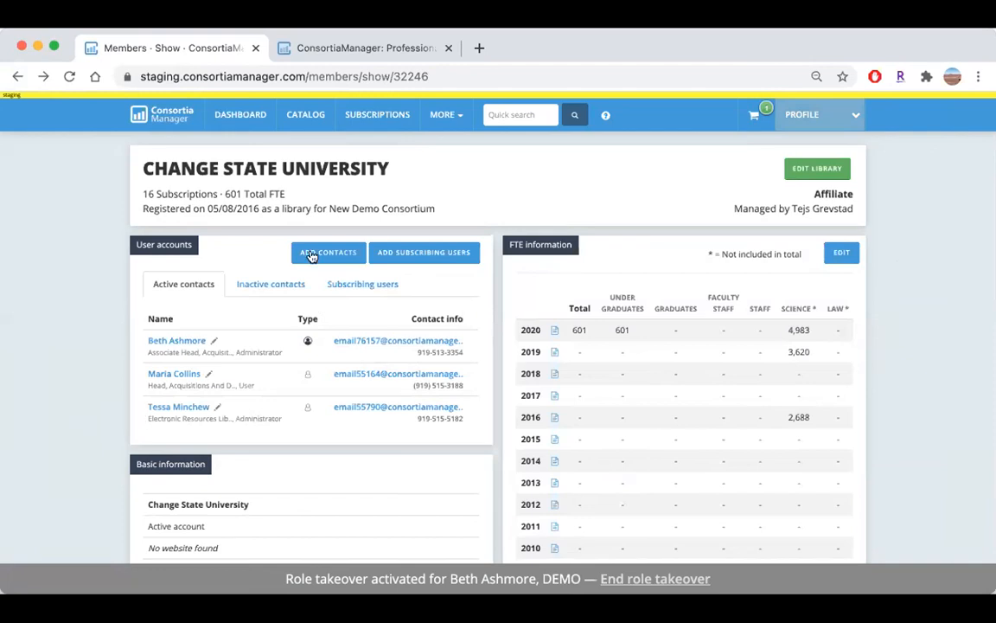
- Open the form for adding a contact to Change State University and check the available account types, keeping User
left_click(338, 254)
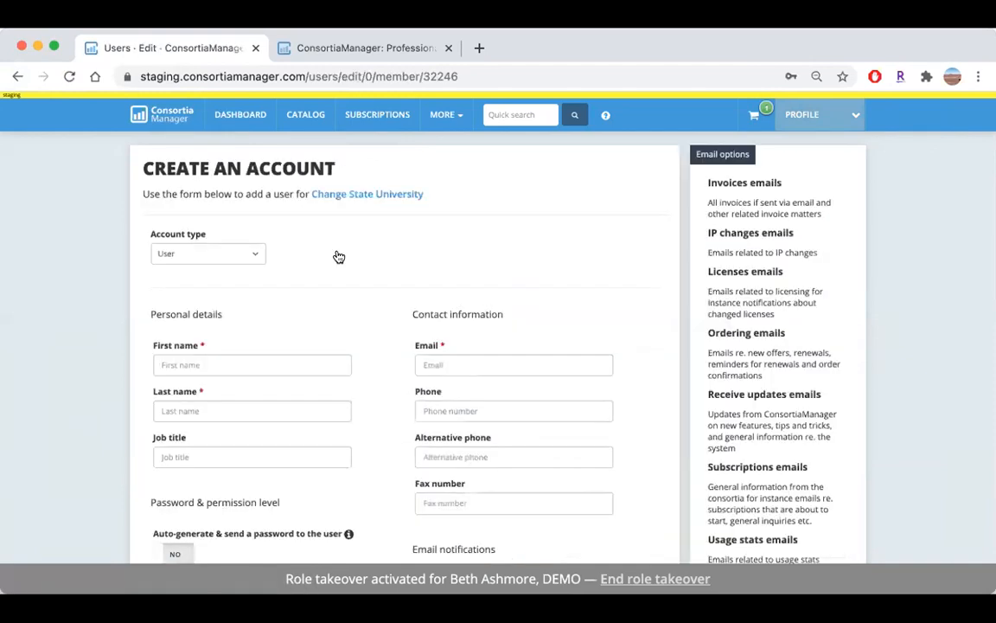
scroll(73, 350, "down", 2)
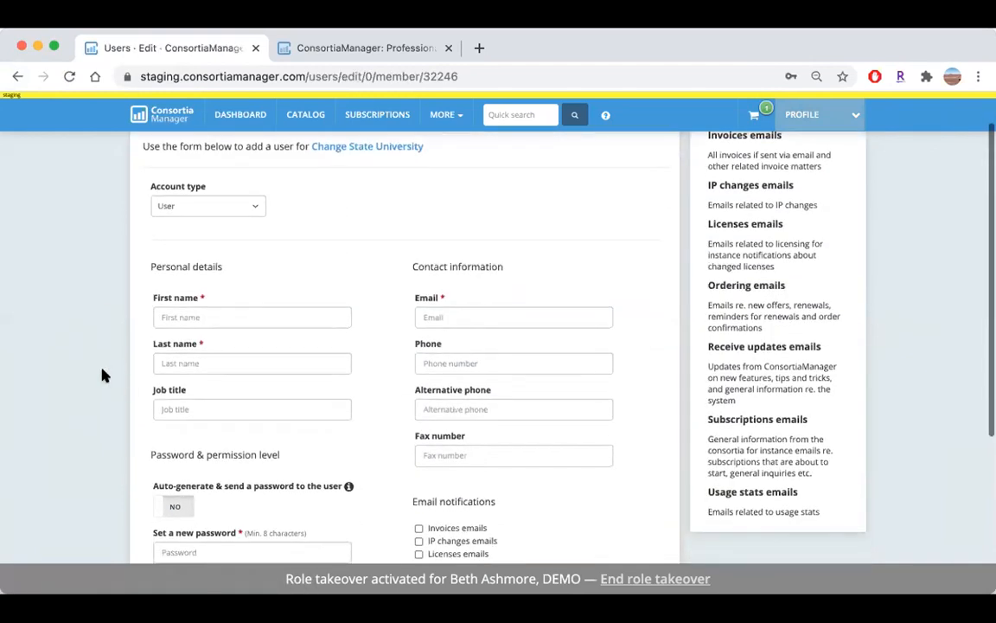
scroll(91, 368, "up", 1)
left_click(250, 256)
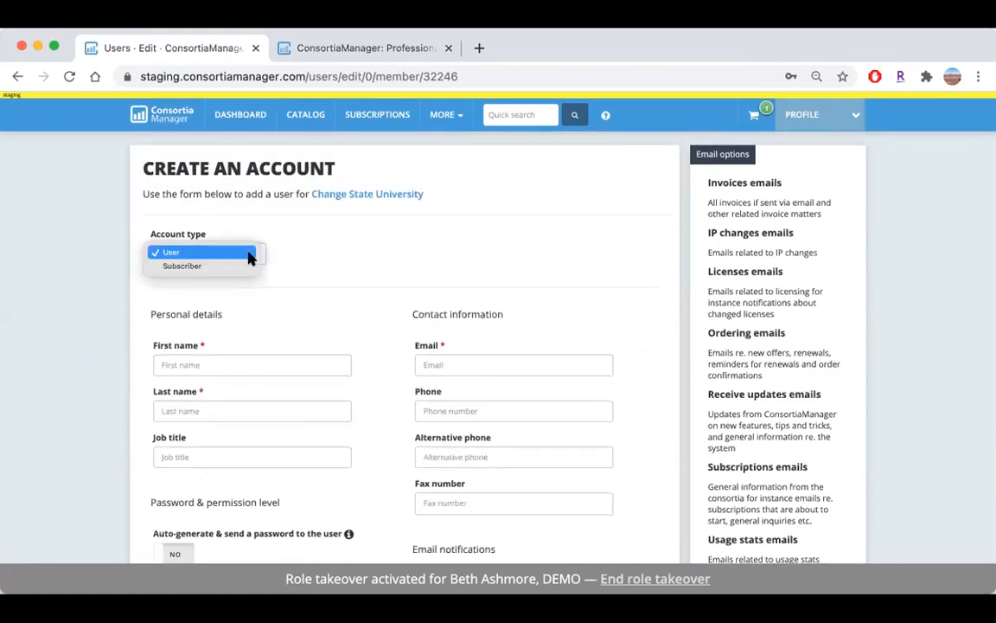
left_click(365, 269)
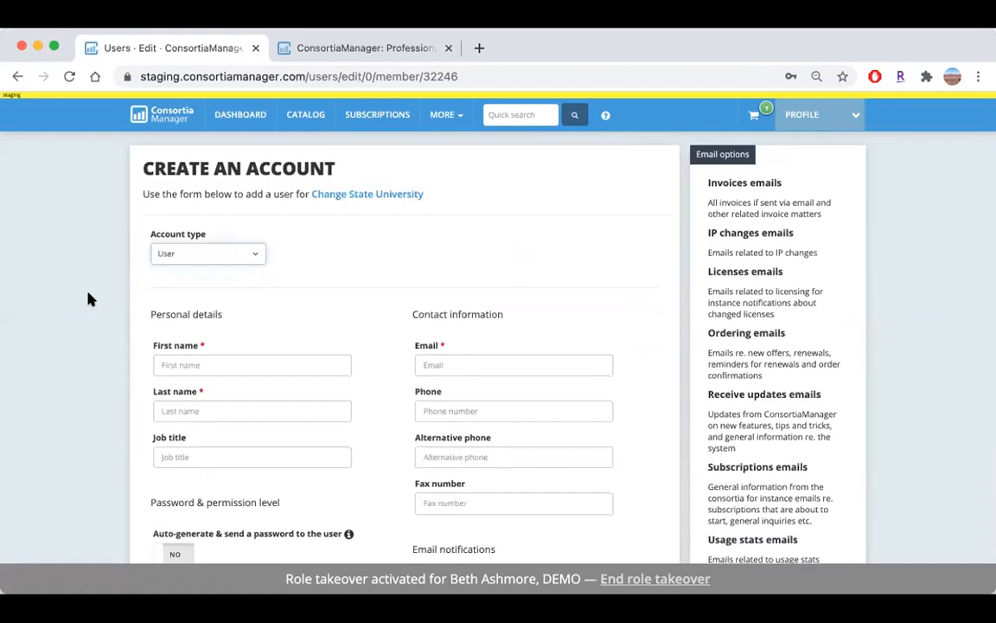
- Review the new account form's personal details, contact information and email notification options
scroll(96, 294, "down", 4)
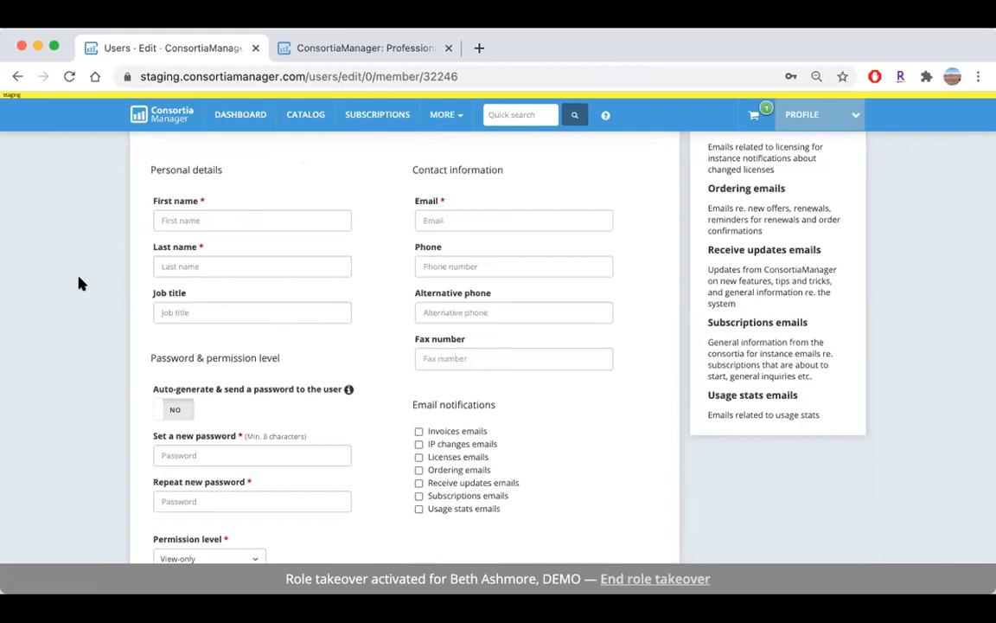
scroll(78, 286, "down", 1)
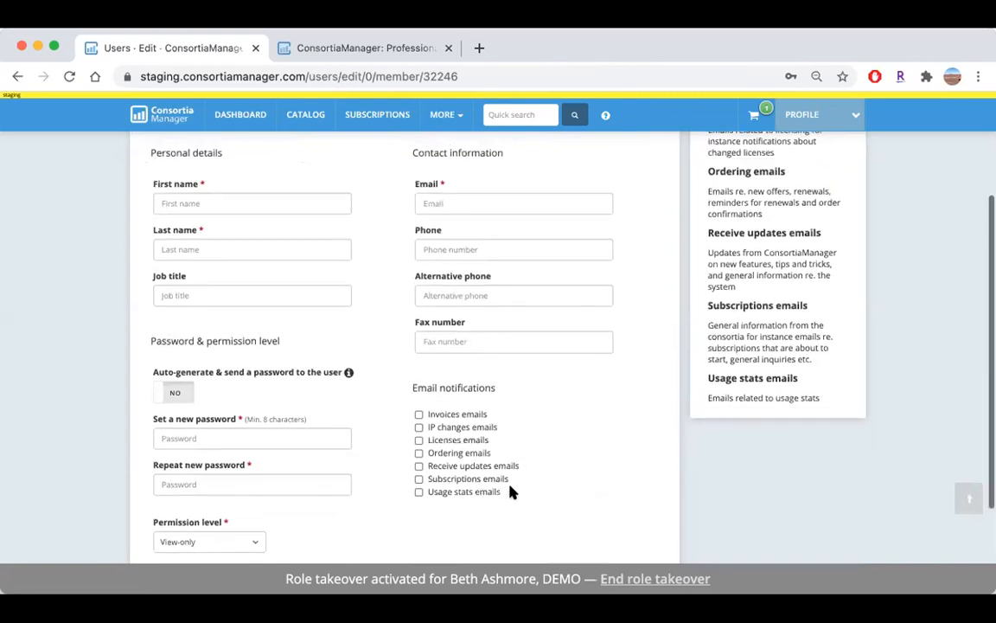
scroll(511, 491, "up", 2)
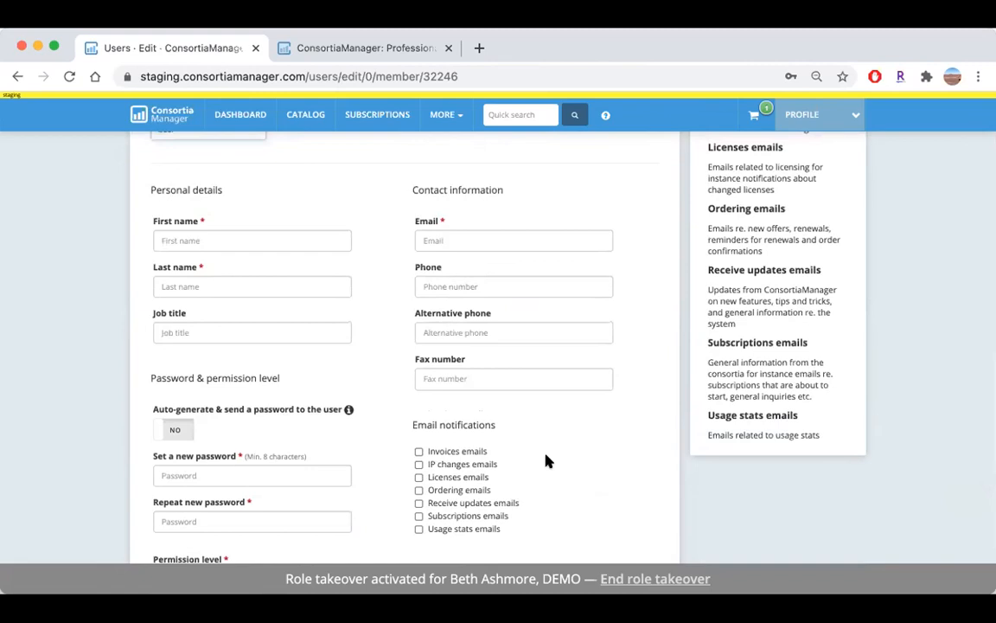
scroll(545, 461, "up", 1)
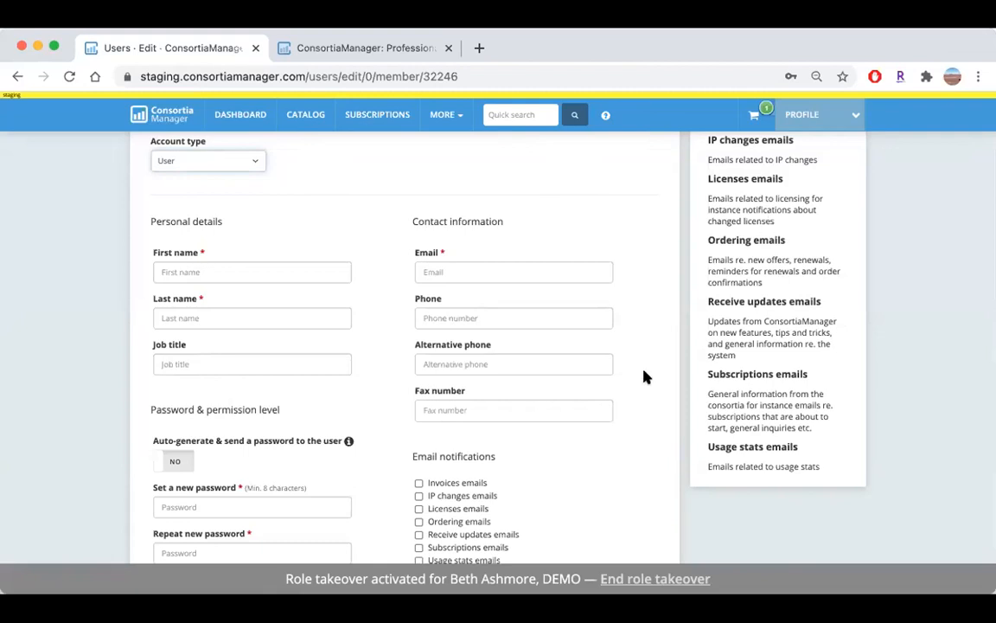
- Examine the password settings and permission level choices, keep View-only, and return to the library profile without saving the user
scroll(645, 376, "down", 4)
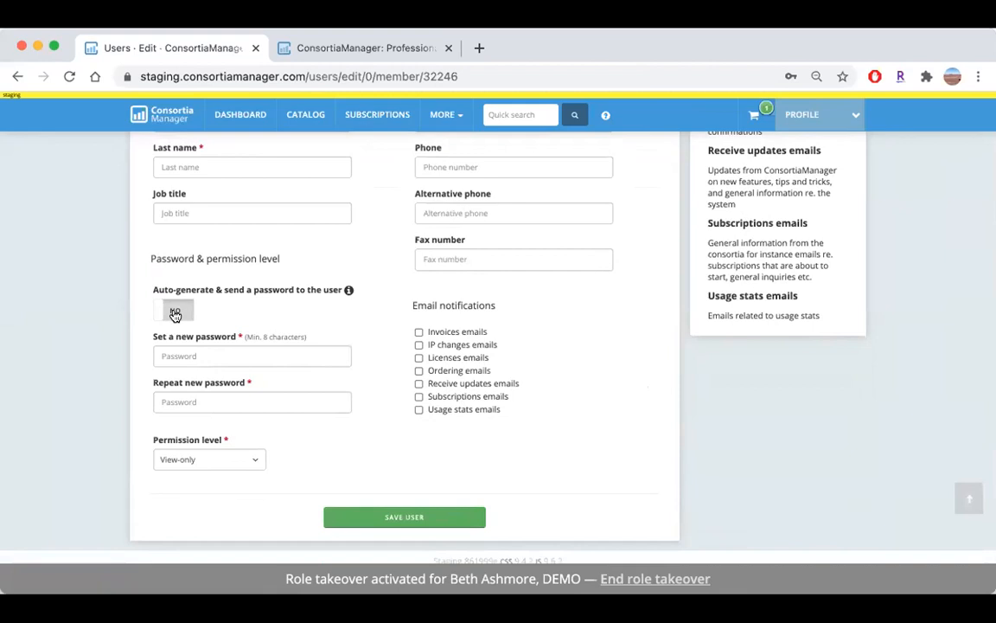
left_click(252, 461)
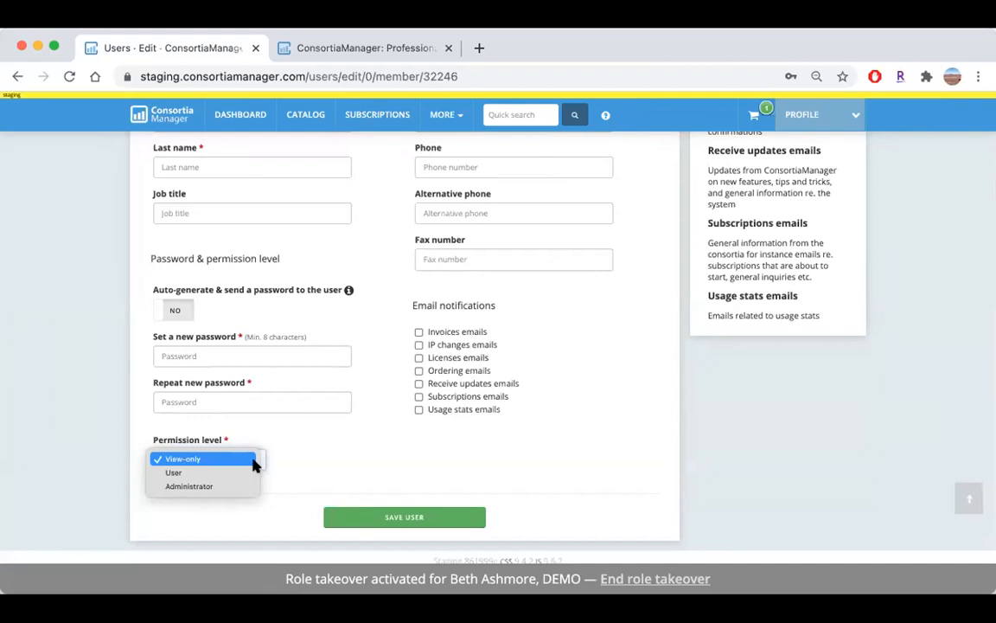
left_click(459, 442)
scroll(598, 445, "up", 5)
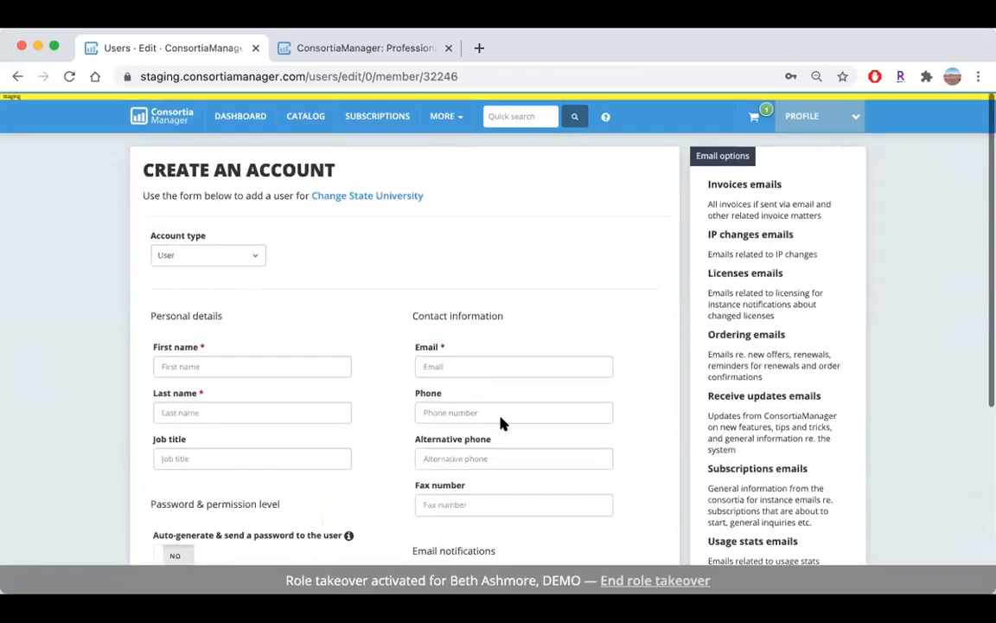
left_click(17, 76)
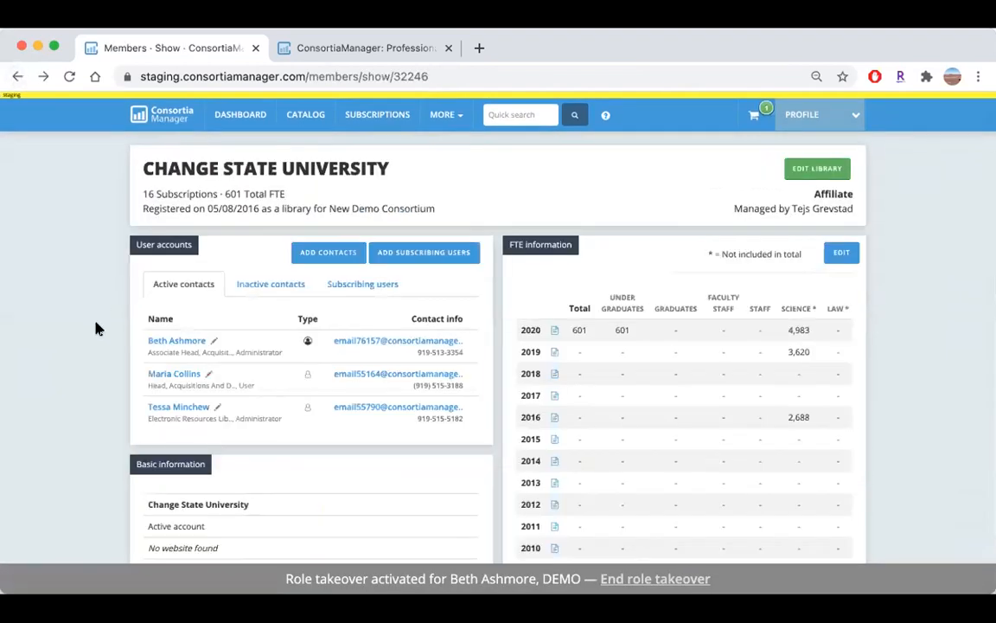
- Open the account form of the second active contact to view its deactivation options, and return to the library profile without changes
scroll(98, 329, "down", 1)
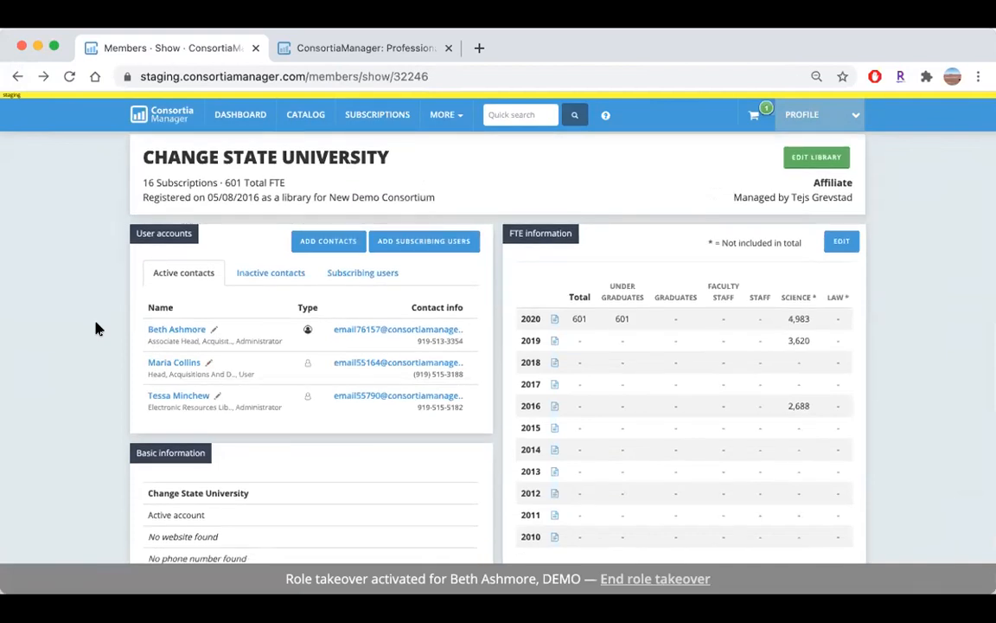
left_click(207, 366)
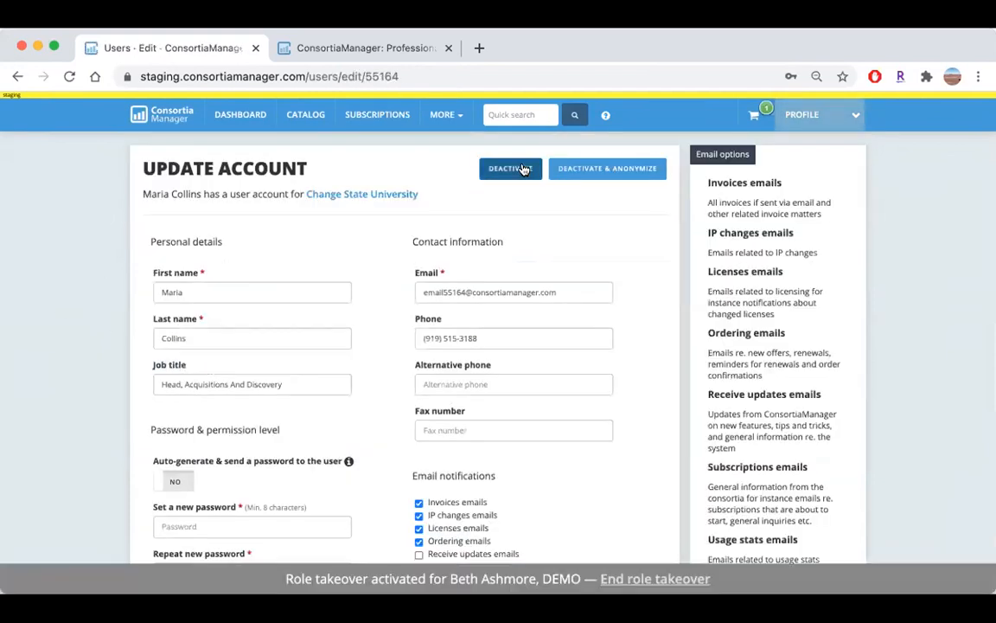
left_click(15, 77)
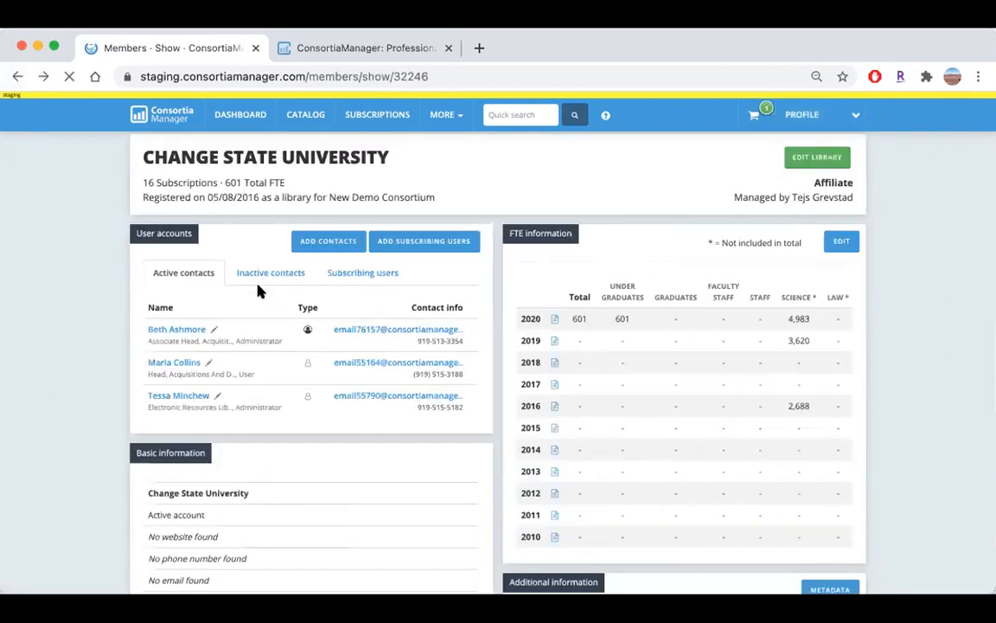
- Open the inactive contact's account to view its activate and anonymize options, and return to check the primary contact marker among active contacts
left_click(266, 276)
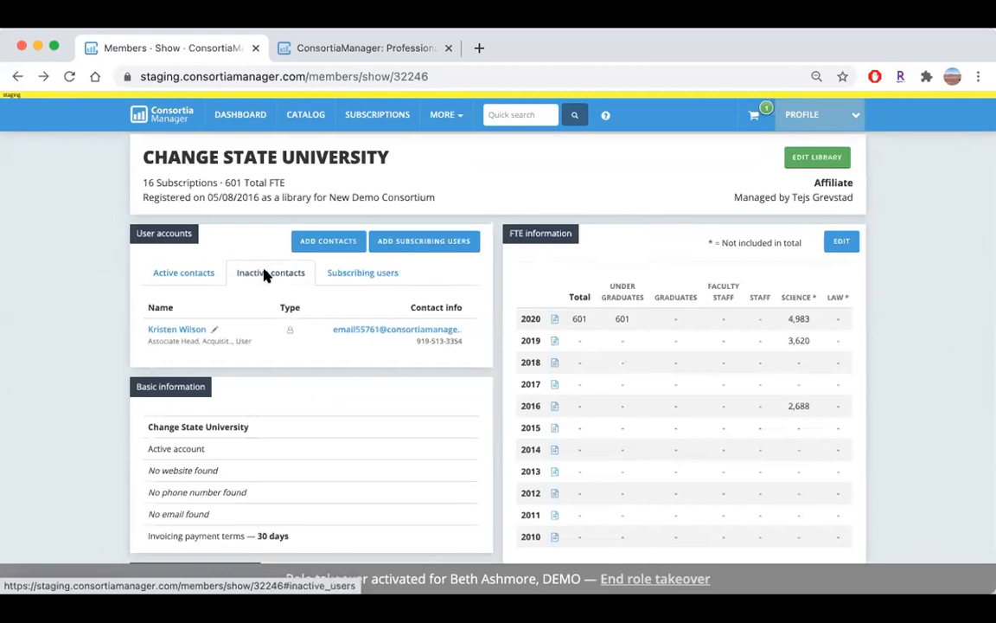
left_click(211, 330)
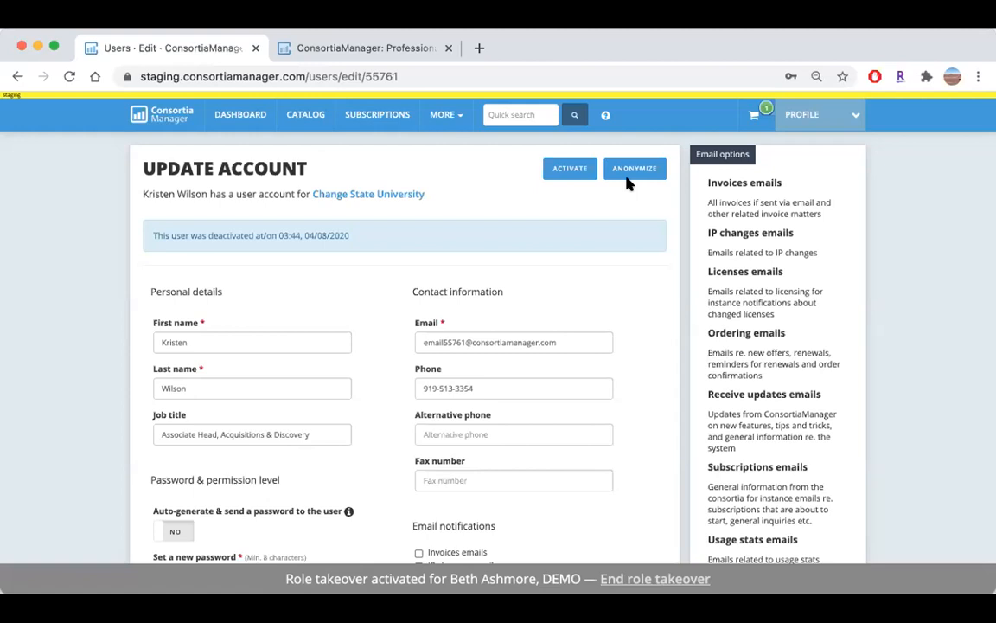
left_click(13, 77)
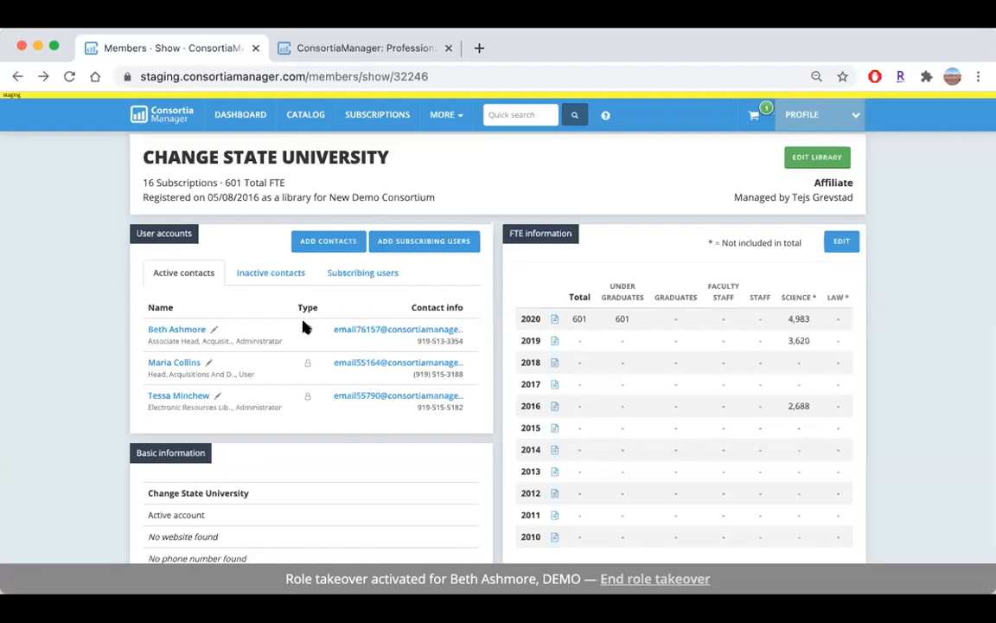
mouse_move(305, 333)
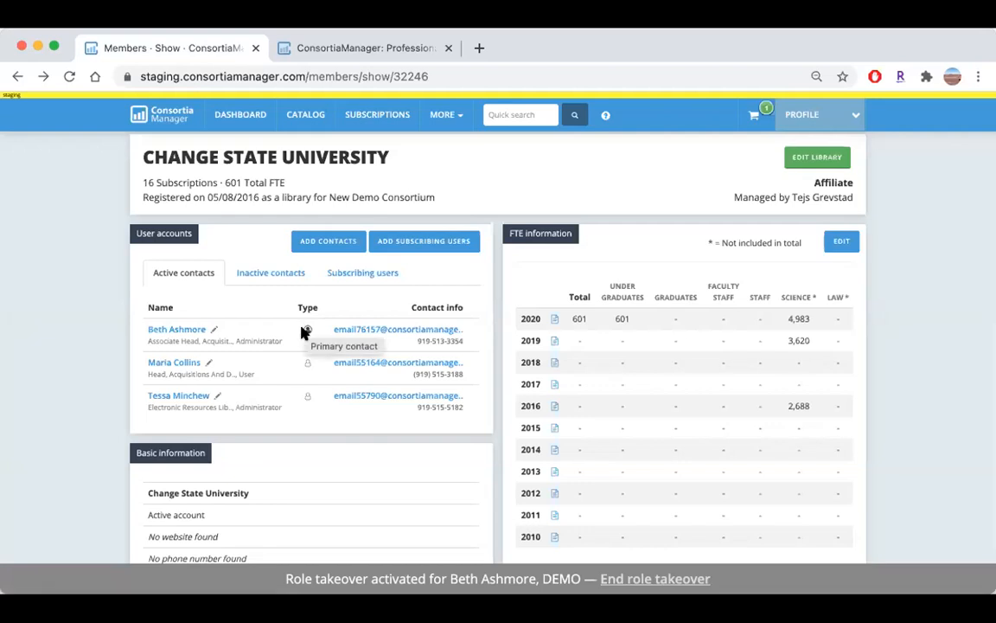
- Review Change State University's edit form, from basic information and addresses to references and invoice settings, and return to the profile without saving
left_click(817, 159)
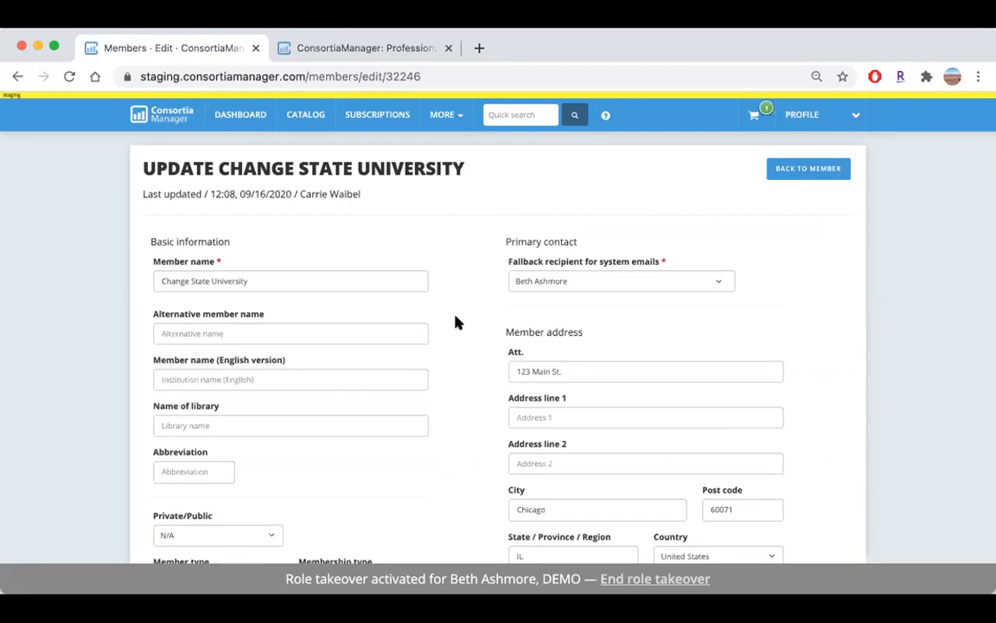
scroll(457, 322, "down", 2)
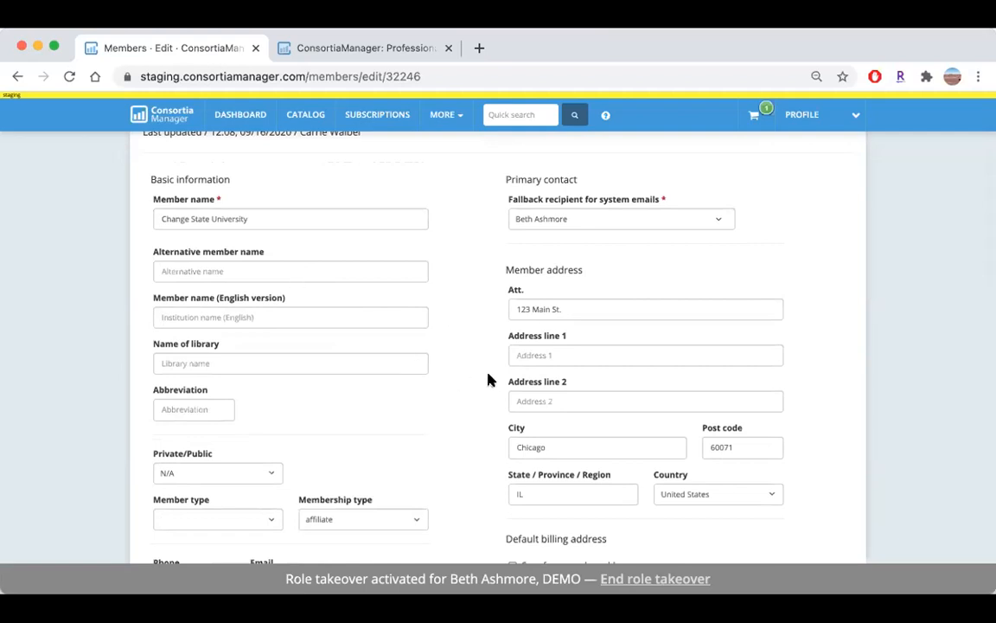
scroll(487, 381, "down", 5)
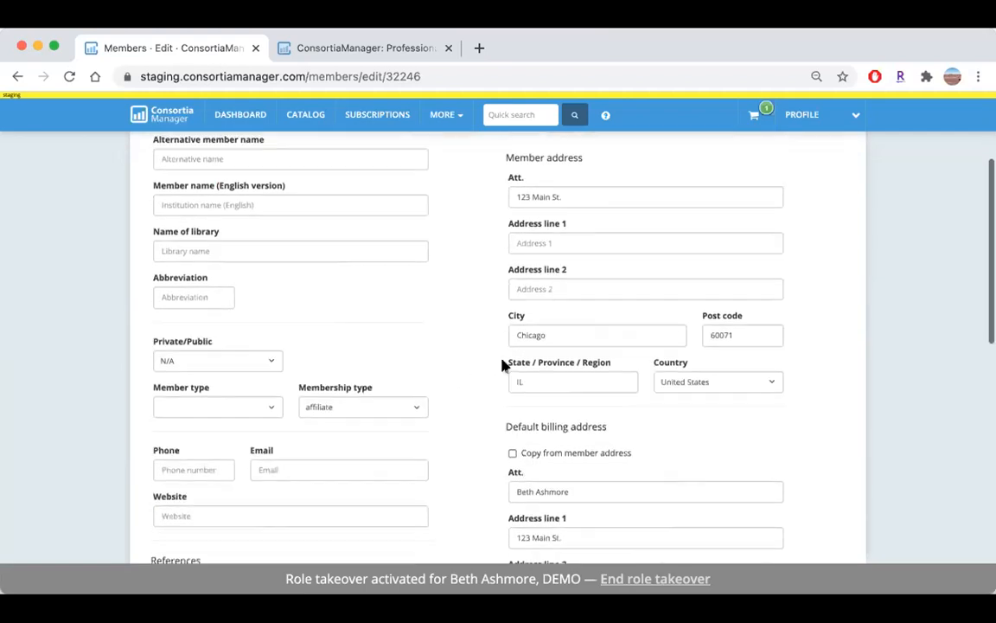
scroll(504, 364, "down", 1)
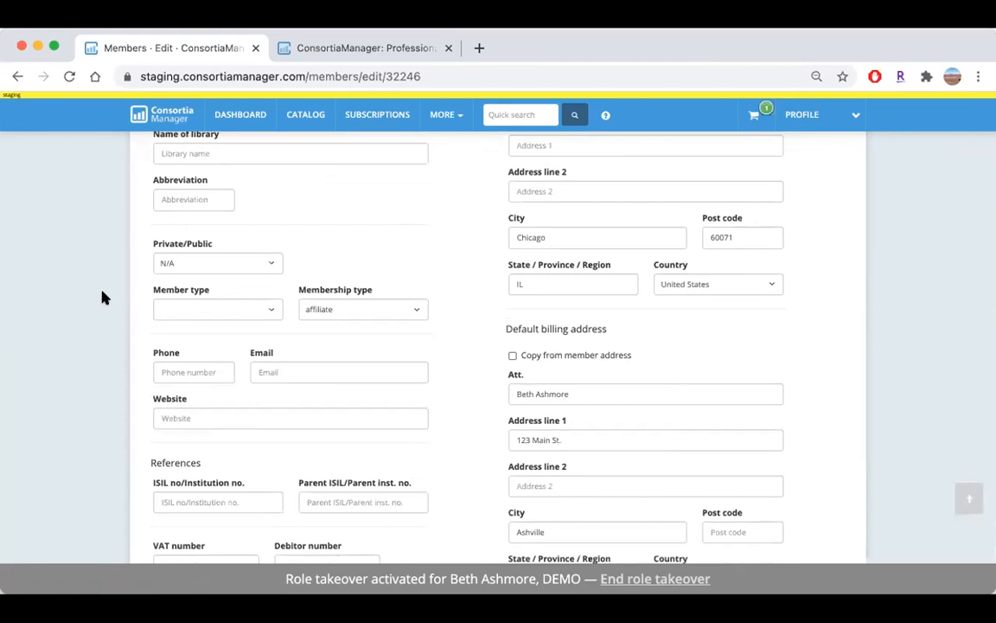
scroll(101, 294, "down", 3)
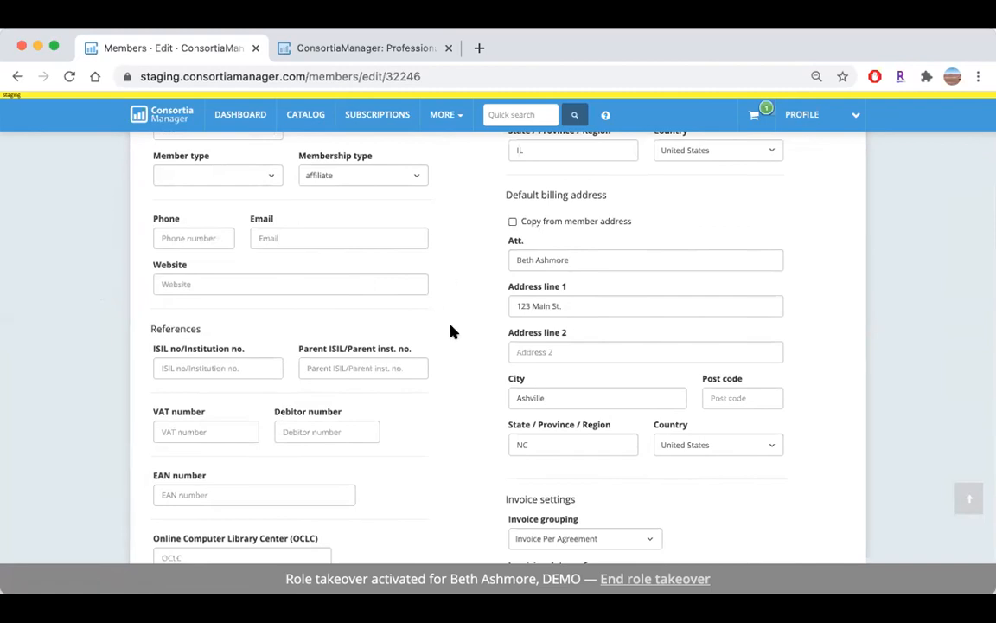
scroll(451, 331, "down", 3)
scroll(450, 329, "down", 3)
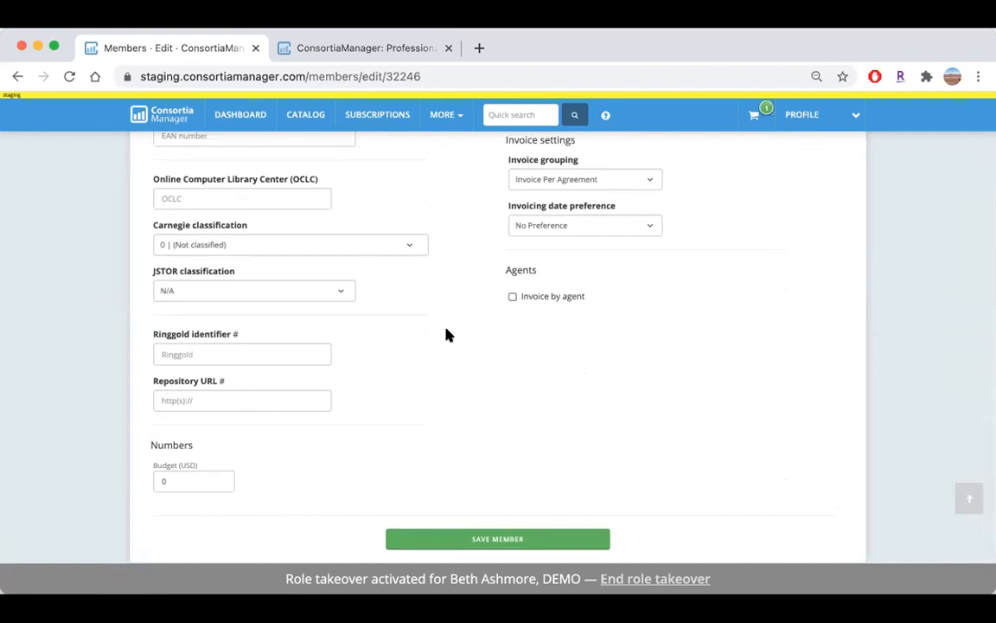
scroll(447, 335, "up", 8)
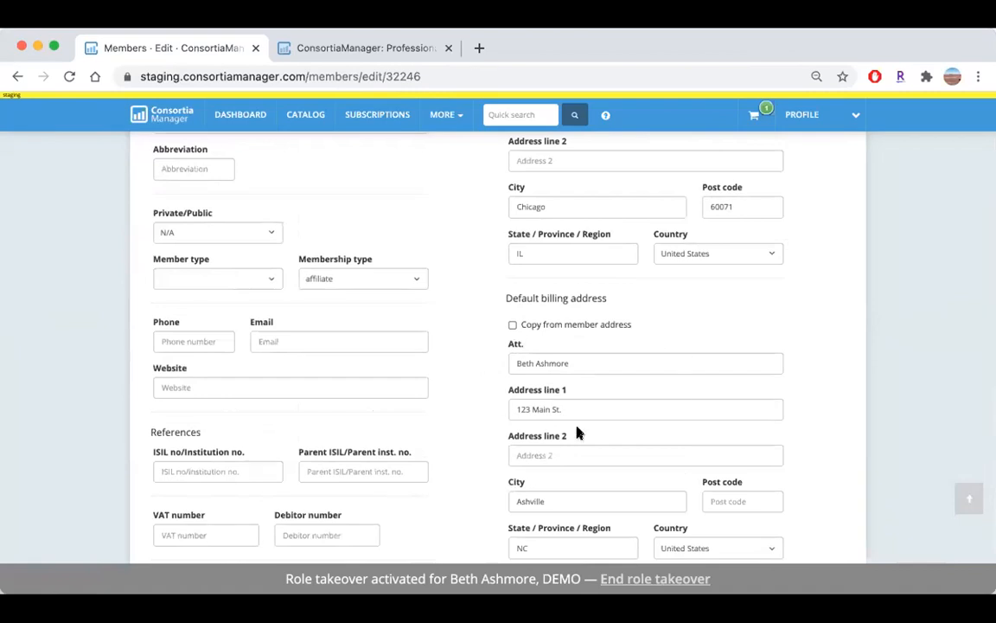
scroll(580, 399, "up", 3)
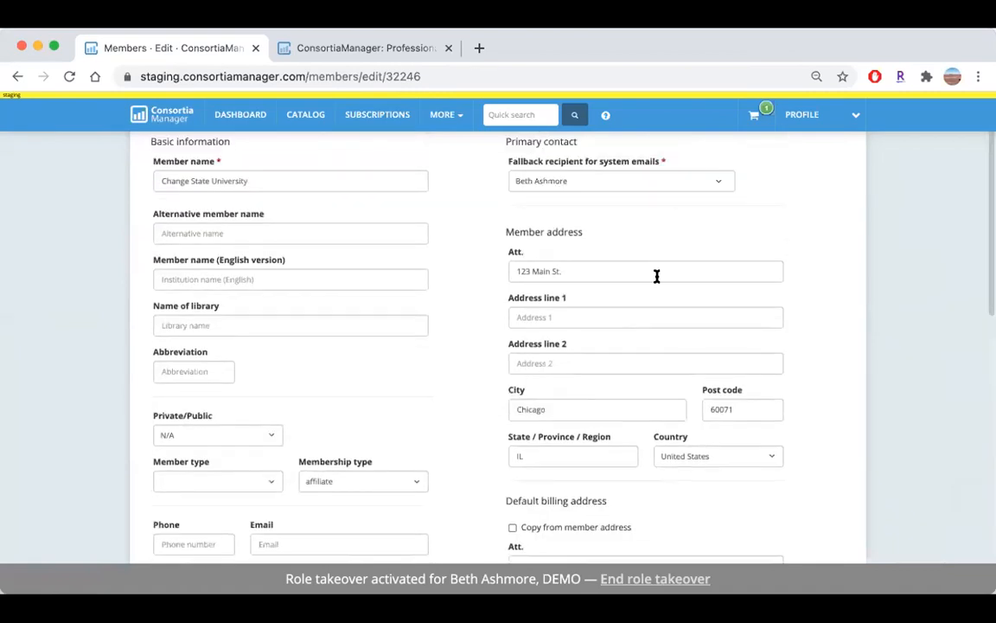
scroll(474, 370, "up", 2)
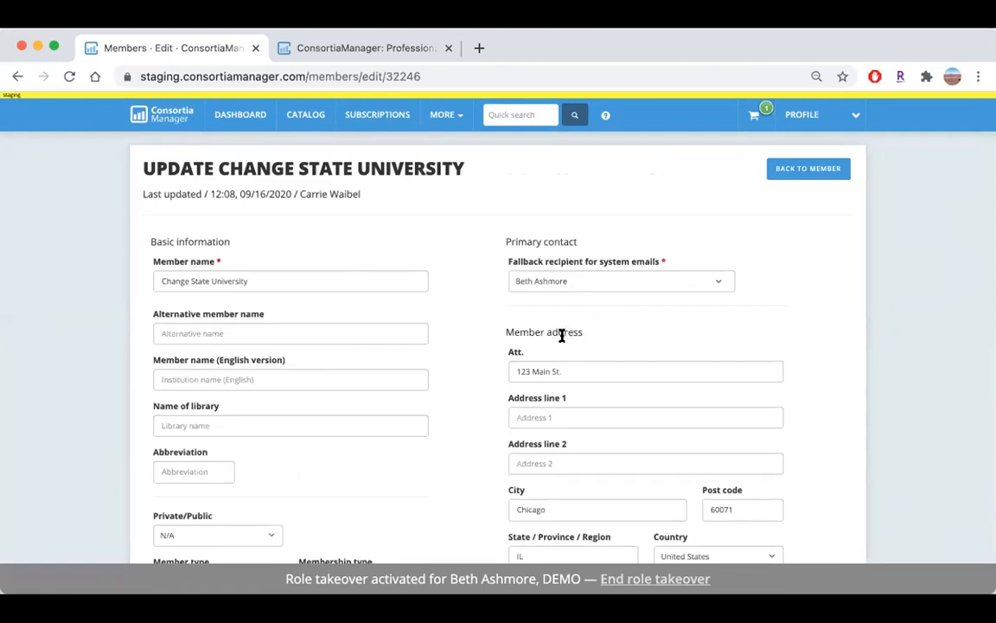
left_click(808, 168)
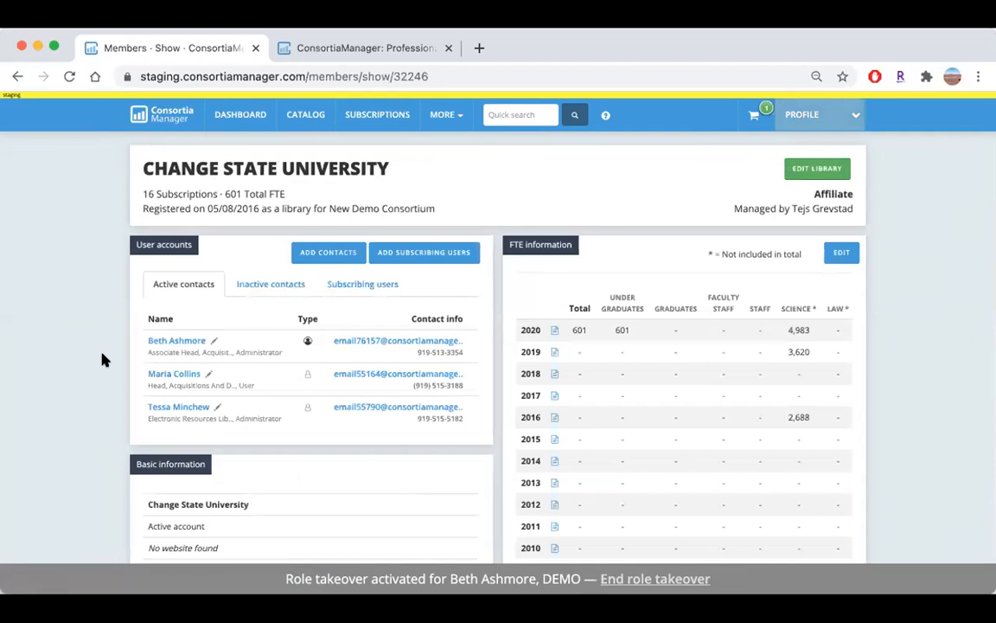
- Examine the library profile's basic and additional information, latest system emails, invoice information and IP addresses
scroll(100, 358, "down", 5)
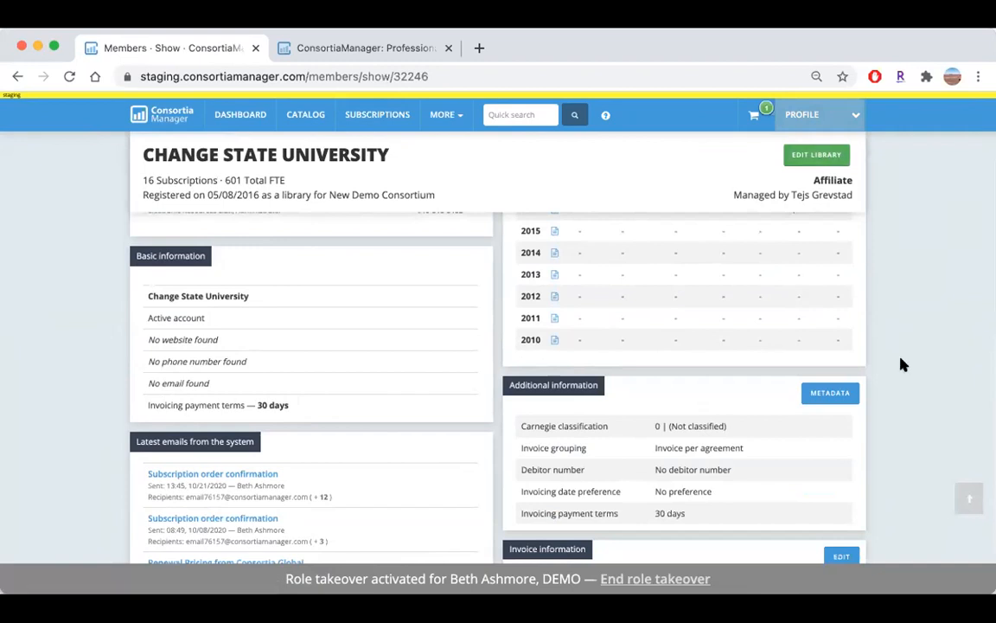
scroll(601, 340, "down", 2)
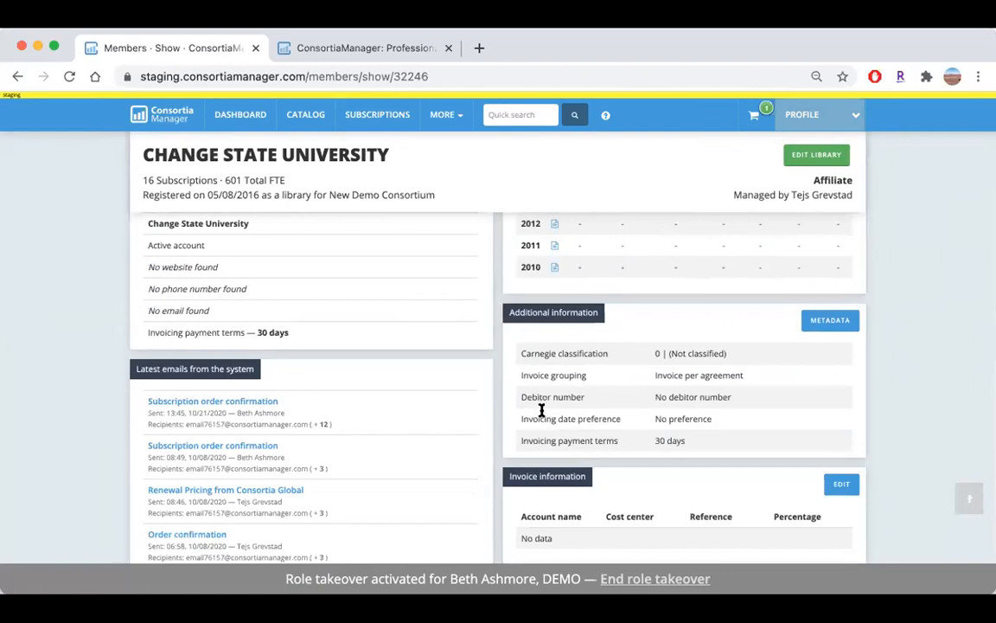
scroll(72, 333, "down", 3)
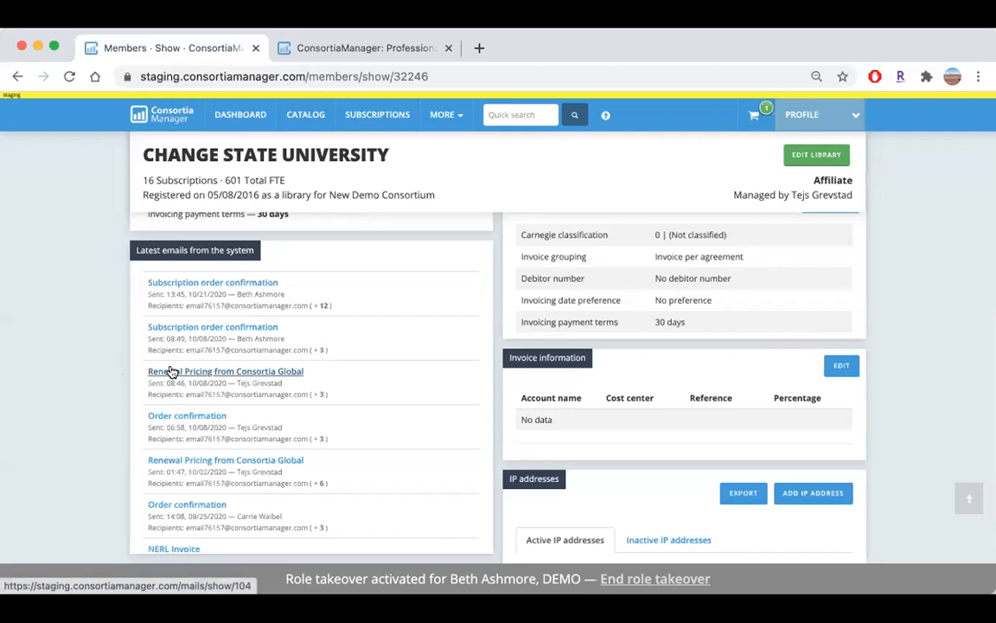
scroll(669, 427, "down", 3)
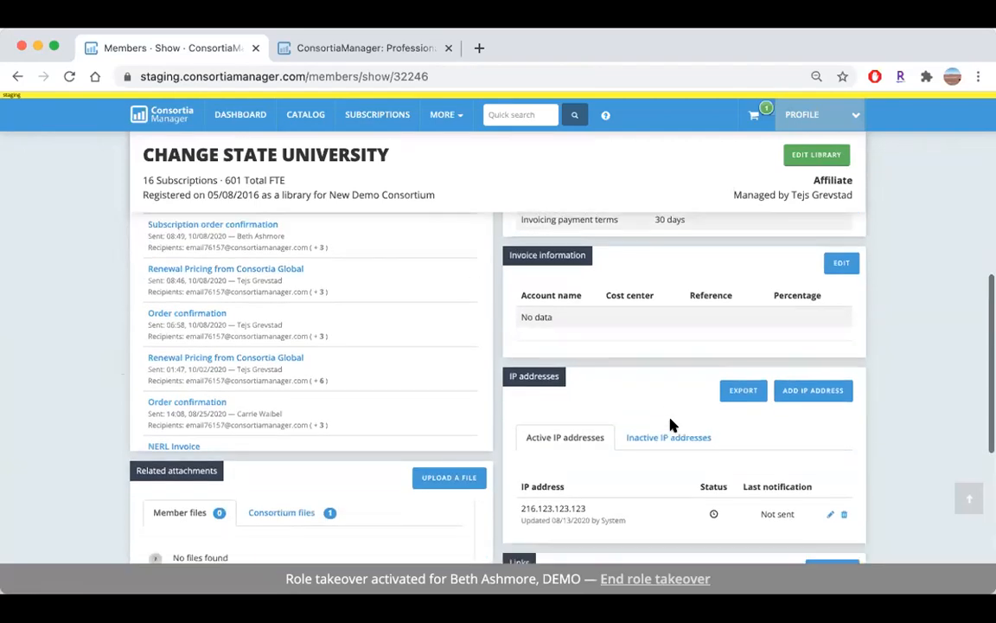
scroll(672, 424, "down", 3)
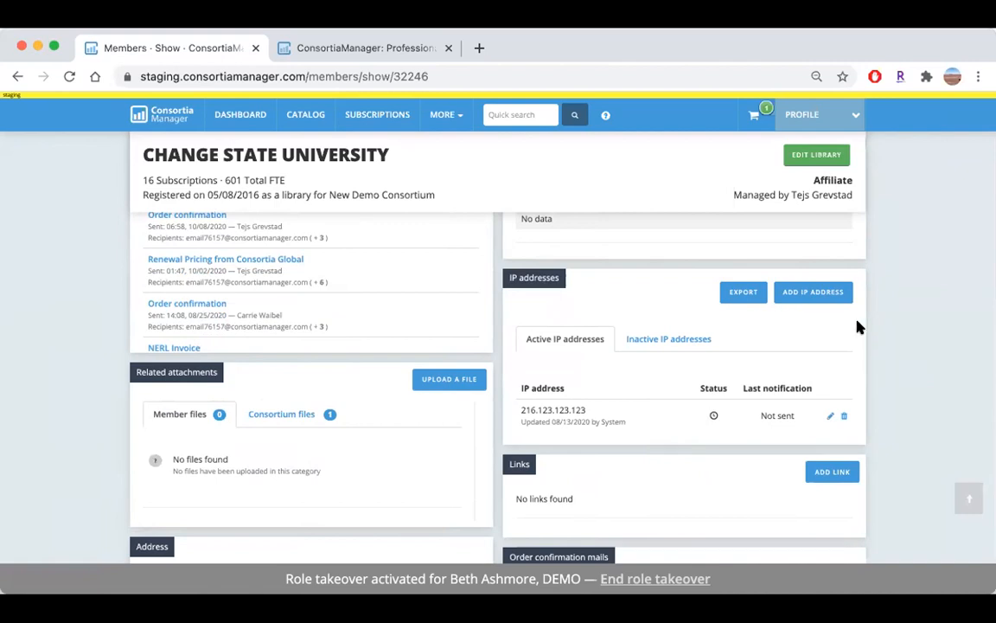
- Open the form for adding an IP address, read its notes on ranges and publisher notification, and return to the profile without saving
left_click(828, 298)
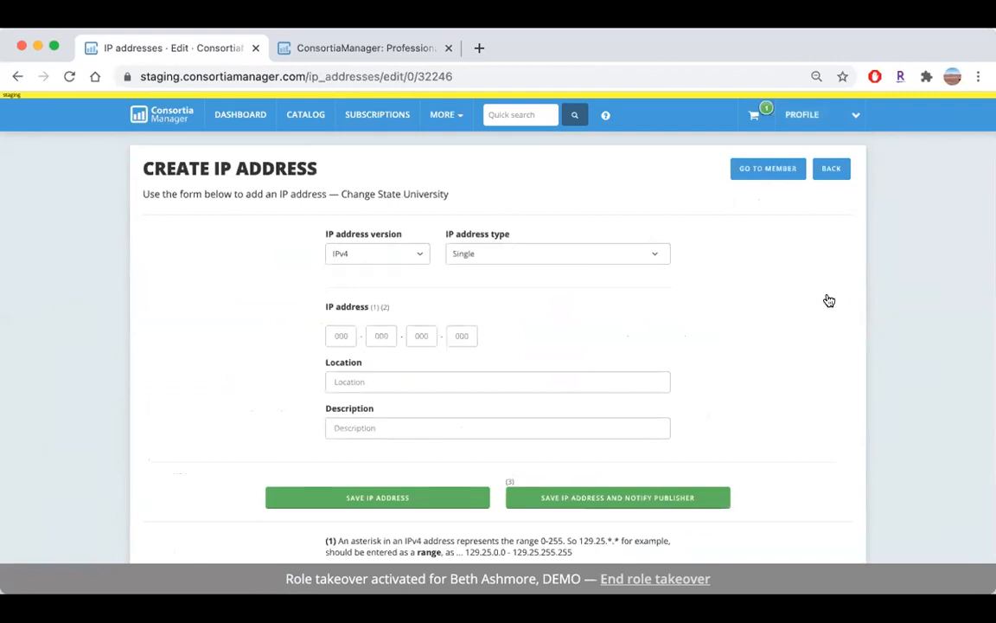
scroll(821, 308, "down", 4)
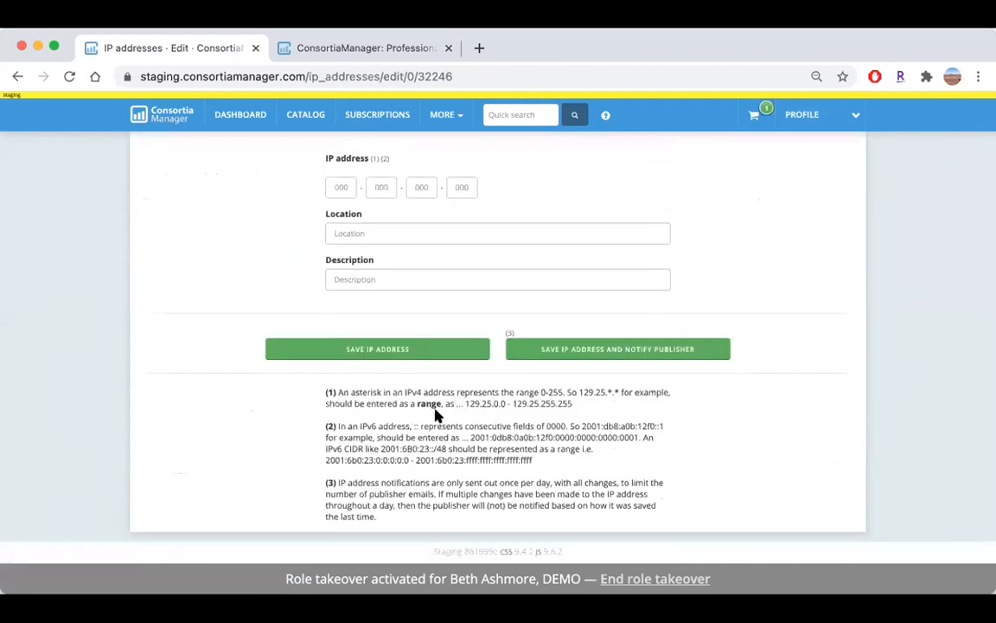
scroll(437, 413, "up", 4)
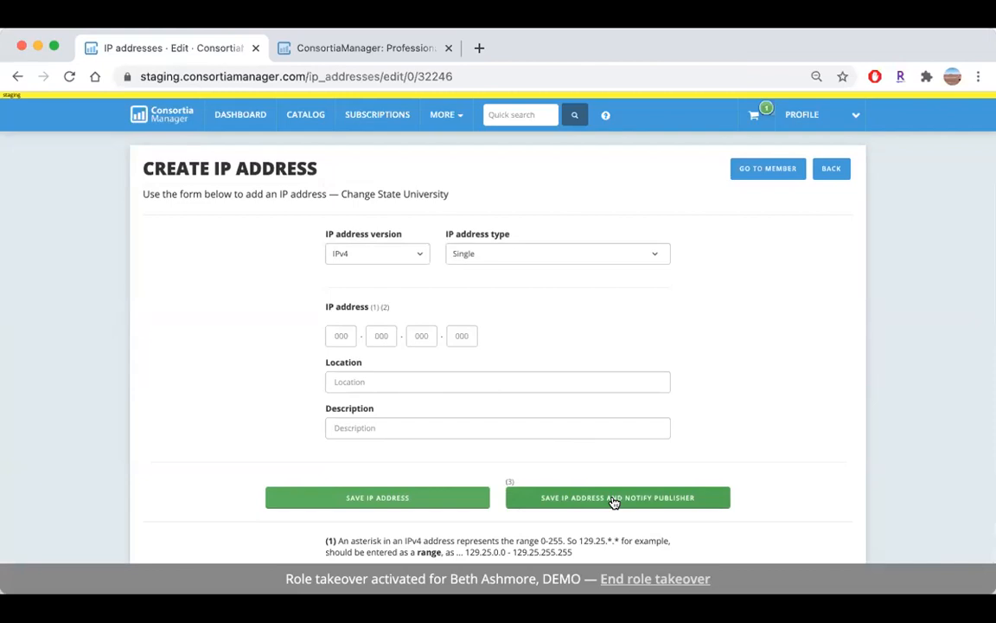
left_click(832, 171)
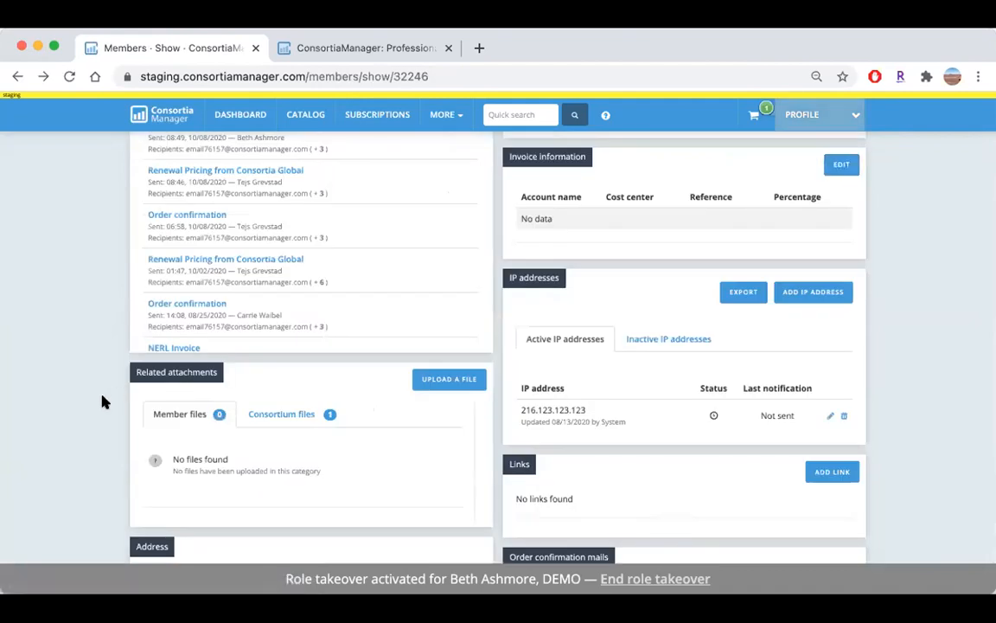
- Show the consortium files among the library's related attachments
scroll(102, 401, "down", 1)
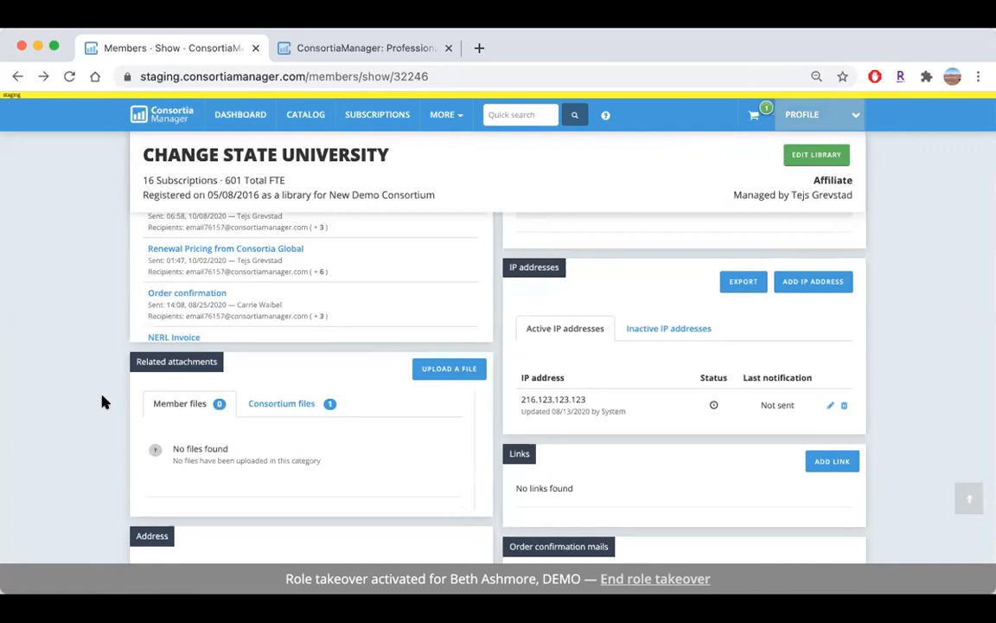
left_click(285, 405)
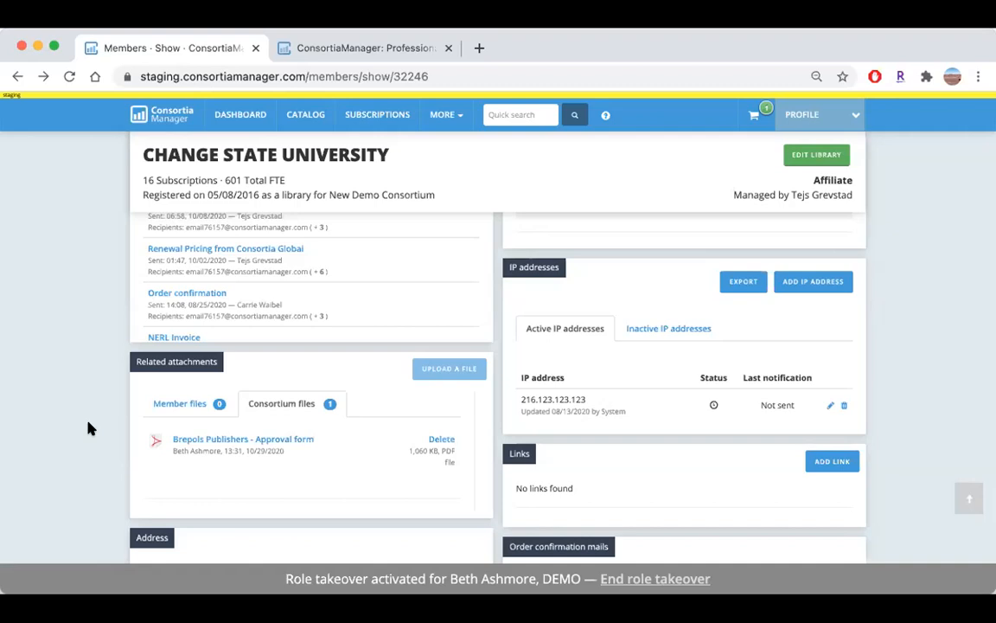
scroll(530, 428, "down", 3)
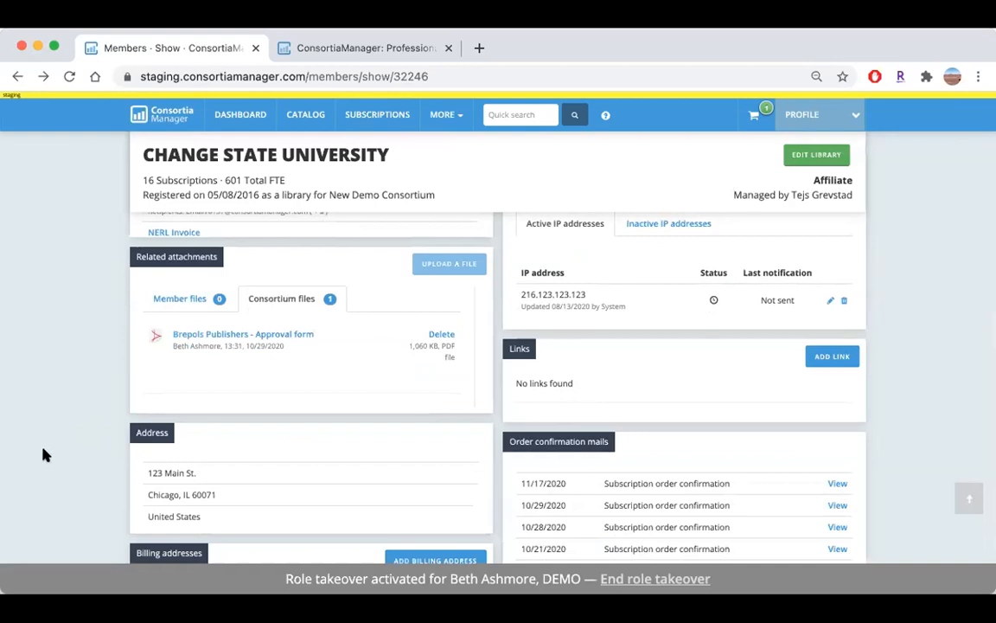
- Open the form for adding a billing address to the library, review its fields, and close it without saving
scroll(45, 455, "down", 4)
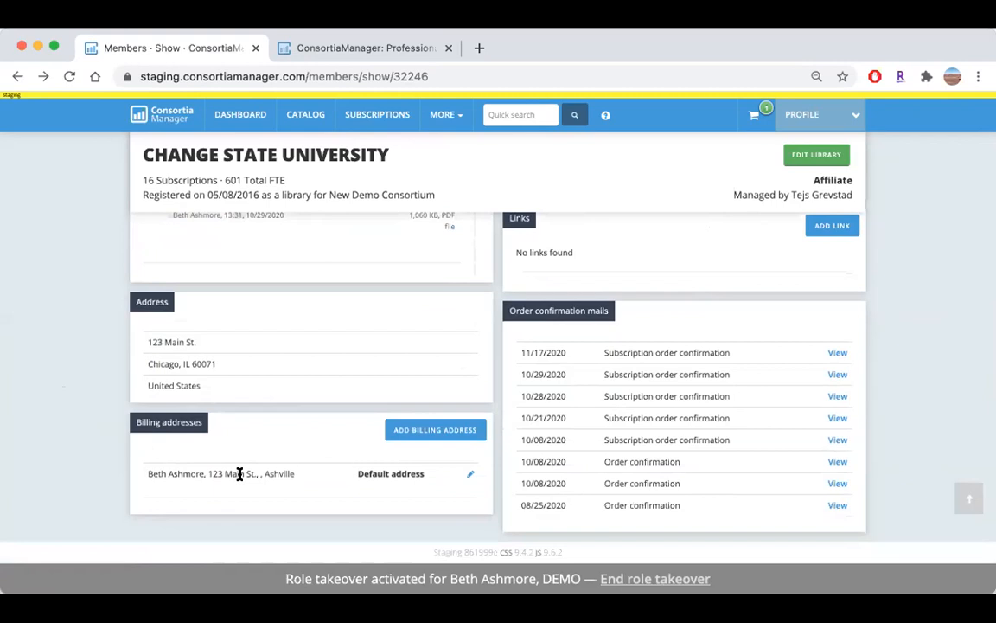
left_click(445, 429)
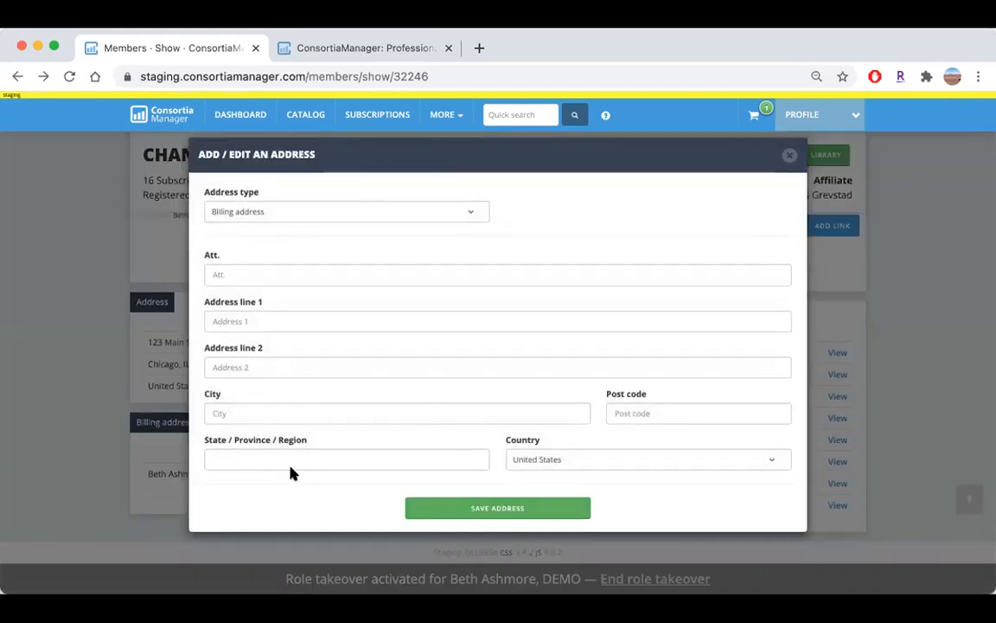
left_click(788, 156)
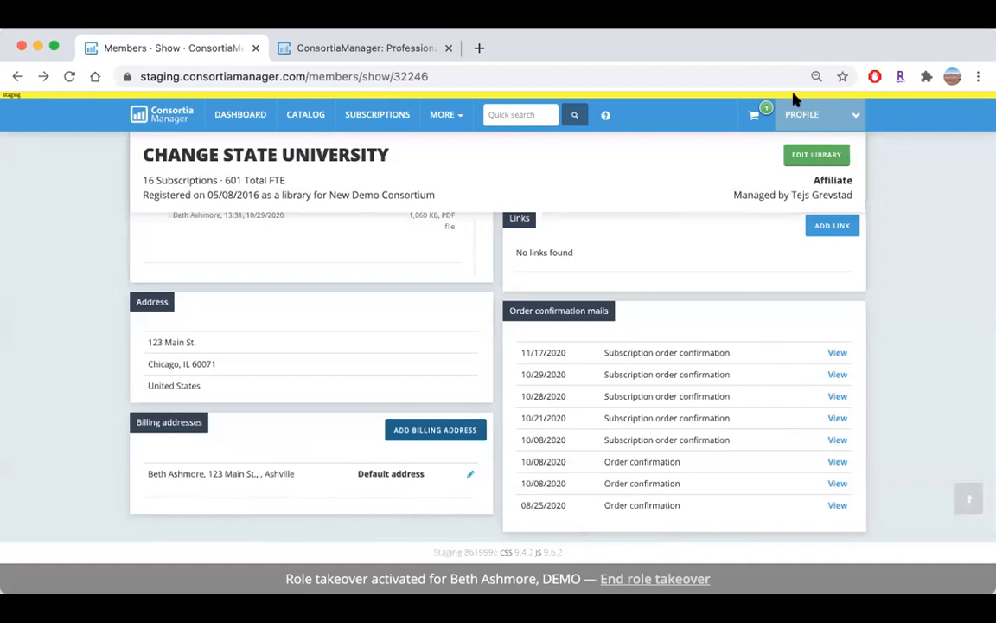
- View the user accounts available for switching, and review the log of recent interactions with the system
left_click(816, 124)
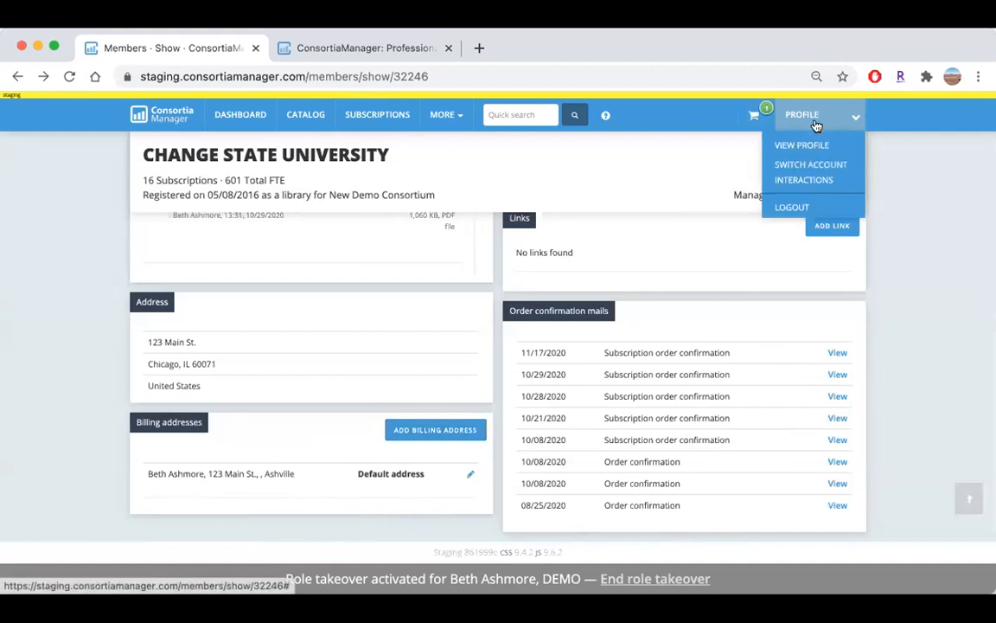
left_click(823, 171)
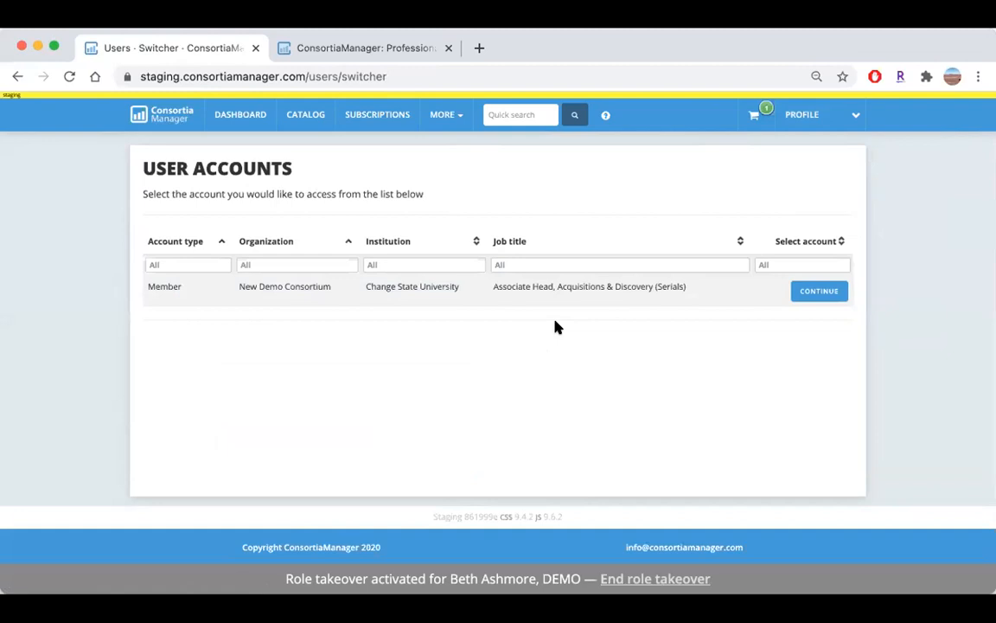
left_click(854, 122)
left_click(825, 181)
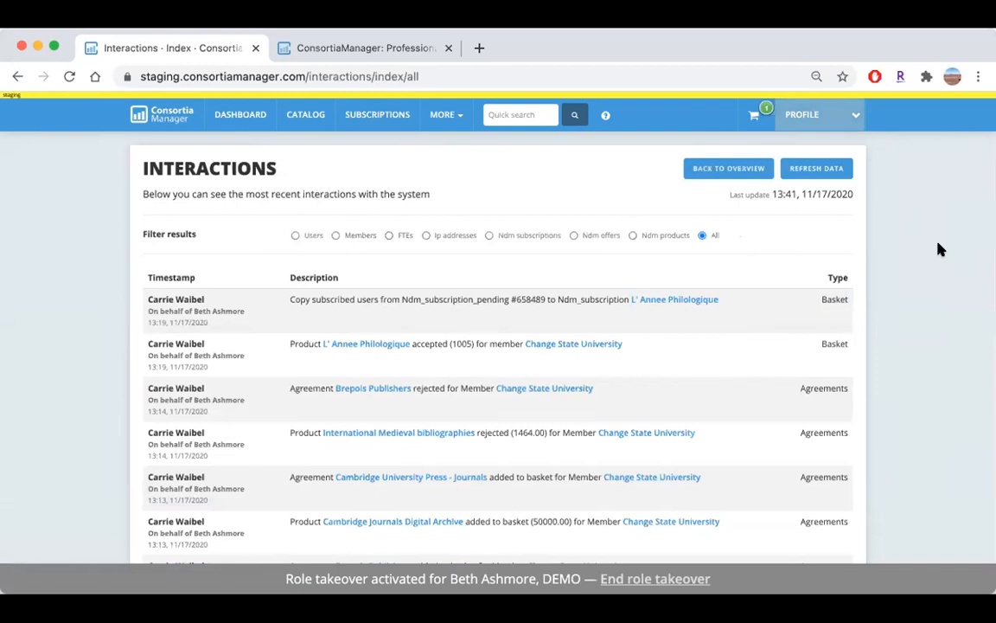
scroll(939, 311, "down", 5)
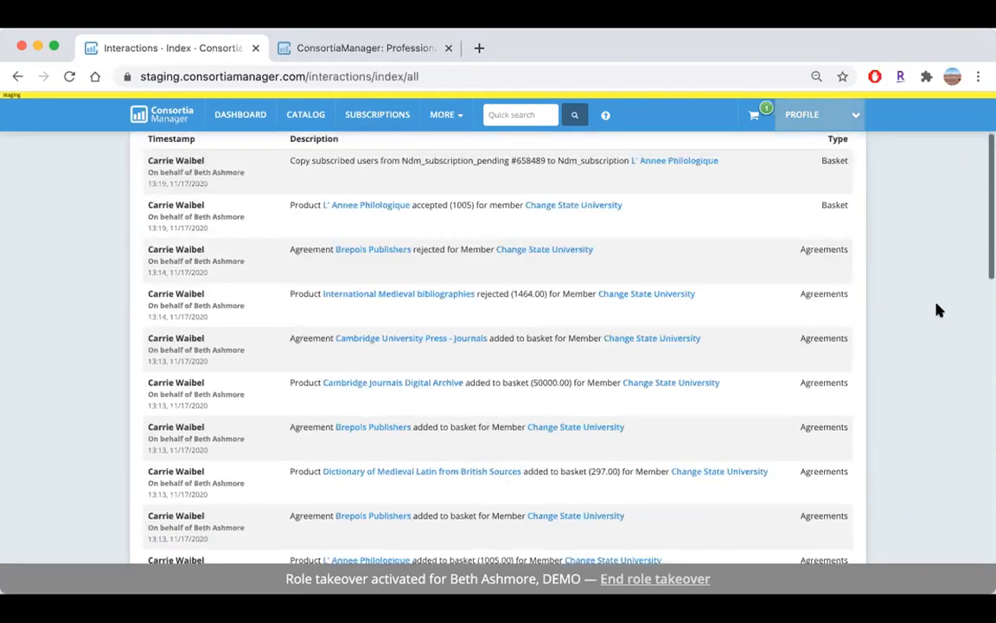
scroll(939, 308, "up", 1)
scroll(938, 309, "up", 4)
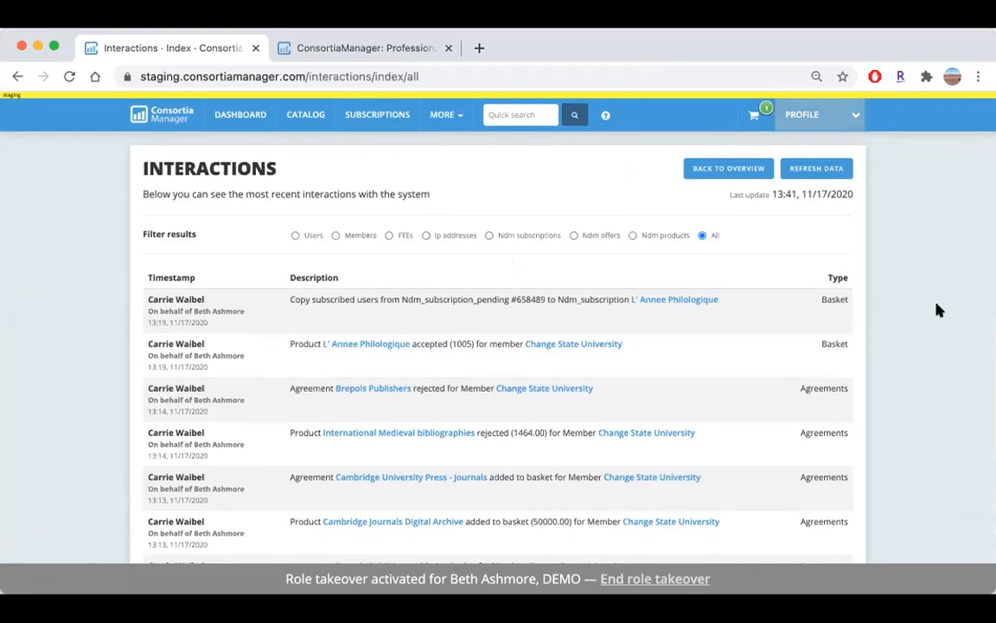